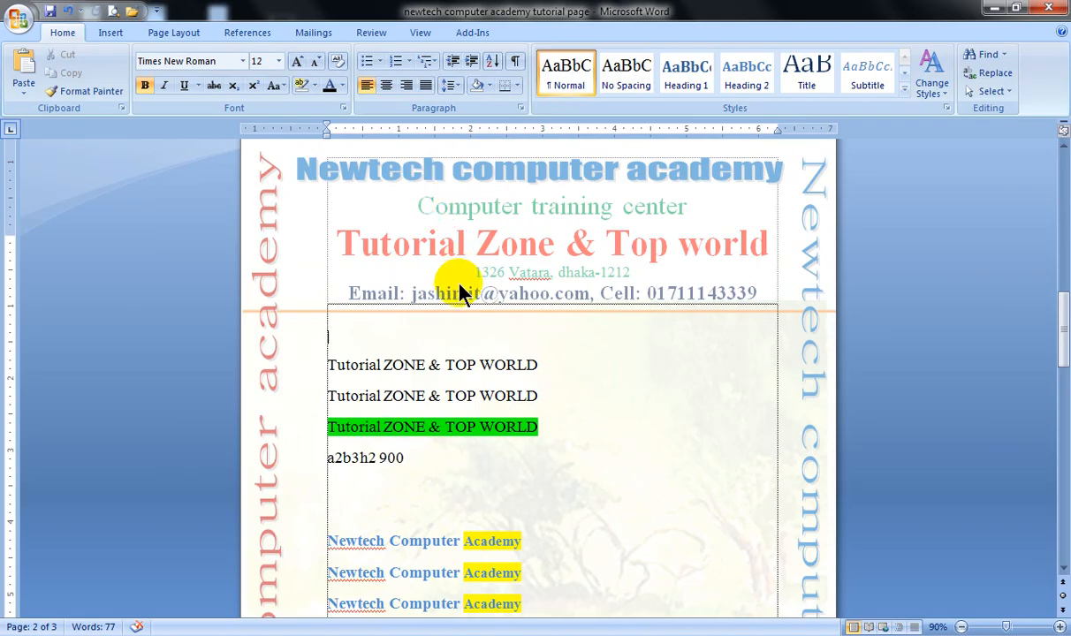
left_click(426, 396)
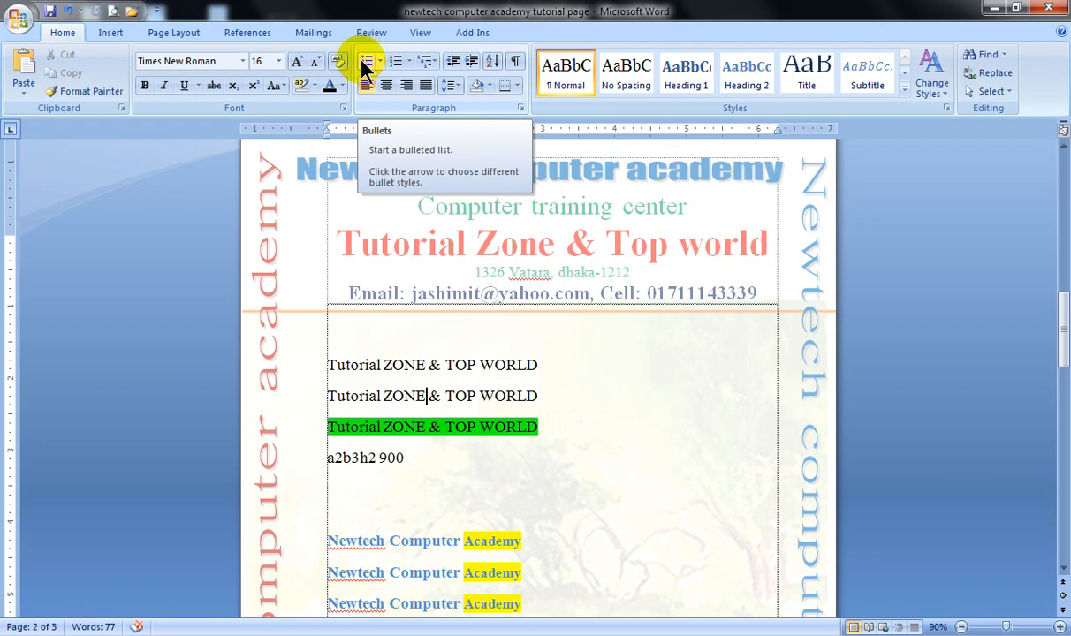
left_click(367, 365)
double_click(399, 412)
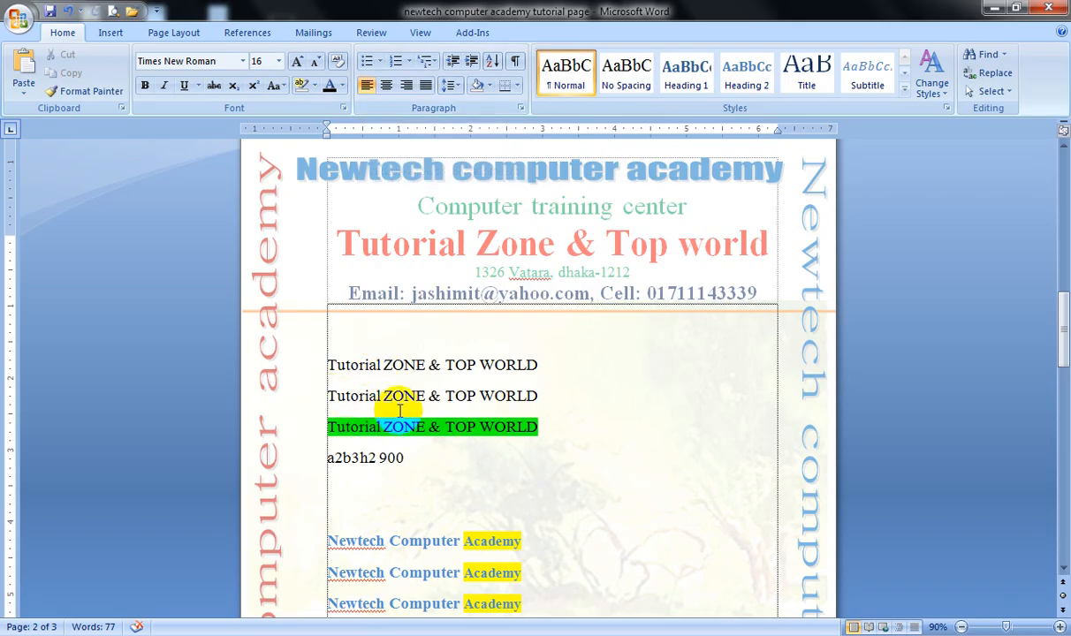
scroll(380, 408, "down", 5)
scroll(394, 348, "up", 3)
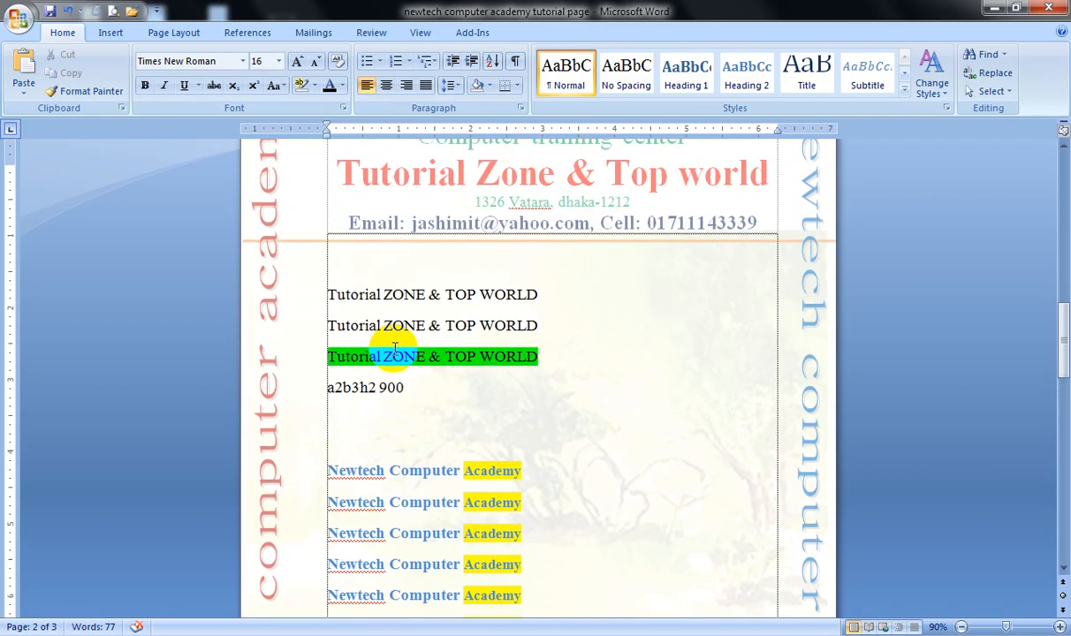
scroll(394, 348, "up", 1)
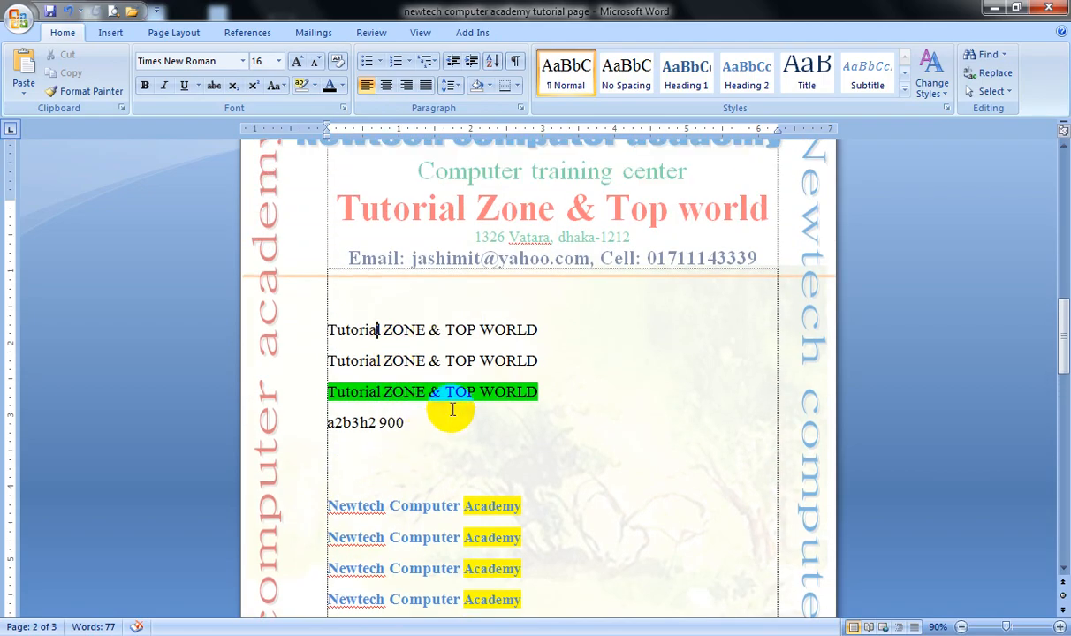
scroll(451, 412, "down", 2)
scroll(433, 370, "down", 2)
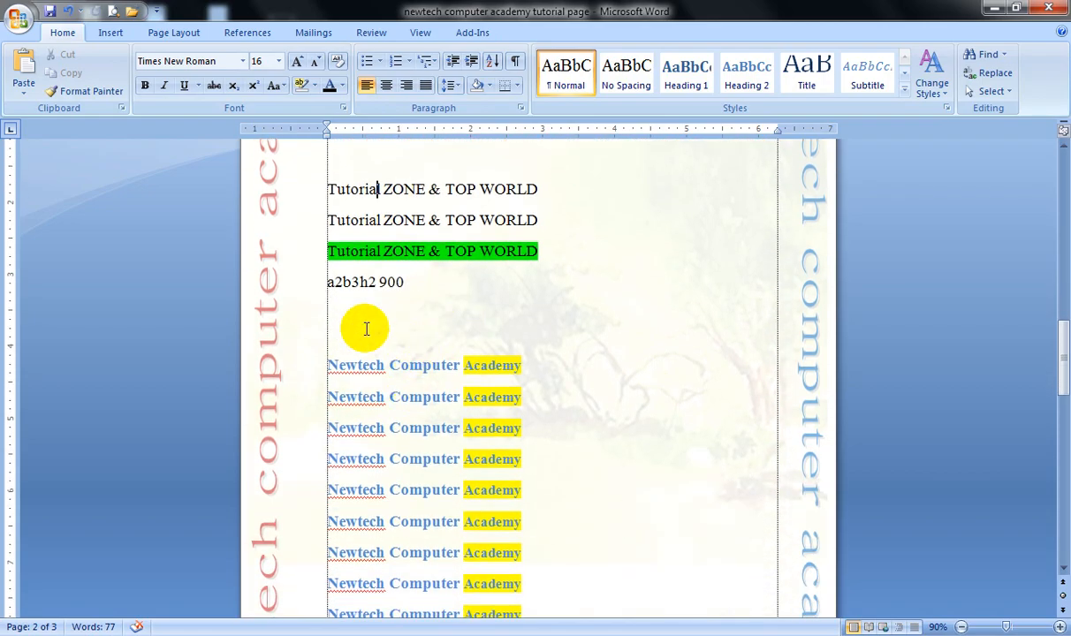
Step: Apply checkmark bullets to the first five "Newtech Computer Academy" lines
left_click_drag(305, 366, 339, 500)
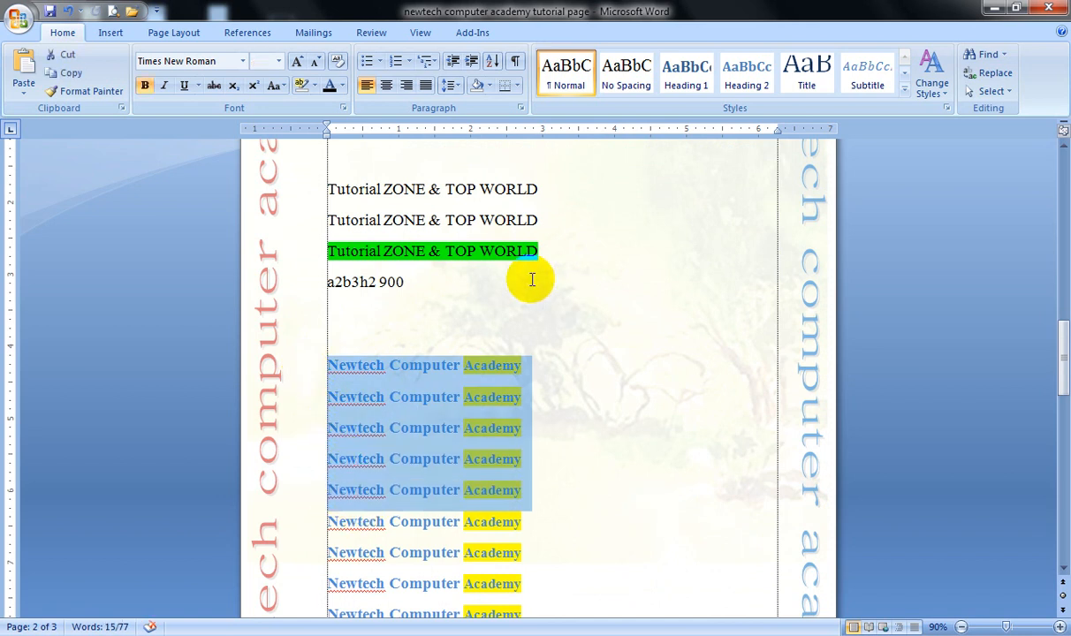
left_click(378, 60)
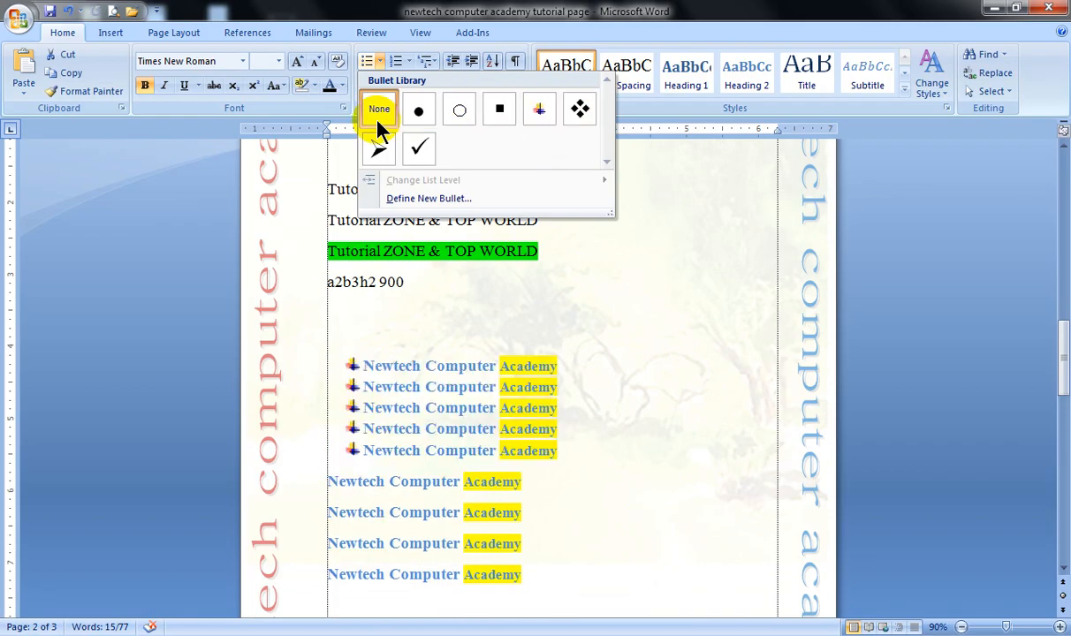
left_click(418, 150)
Step: Apply four-diamond bullets to the four "Newtech Computer Academy" lines directly below the checkmarked ones
scroll(407, 306, "down", 2)
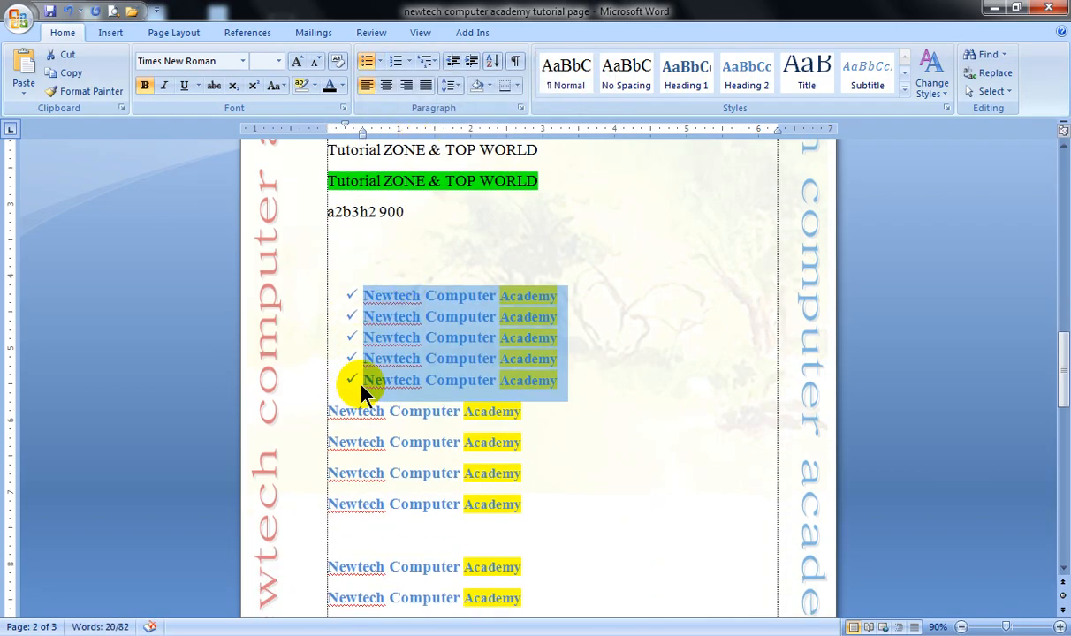
left_click_drag(303, 417, 320, 507)
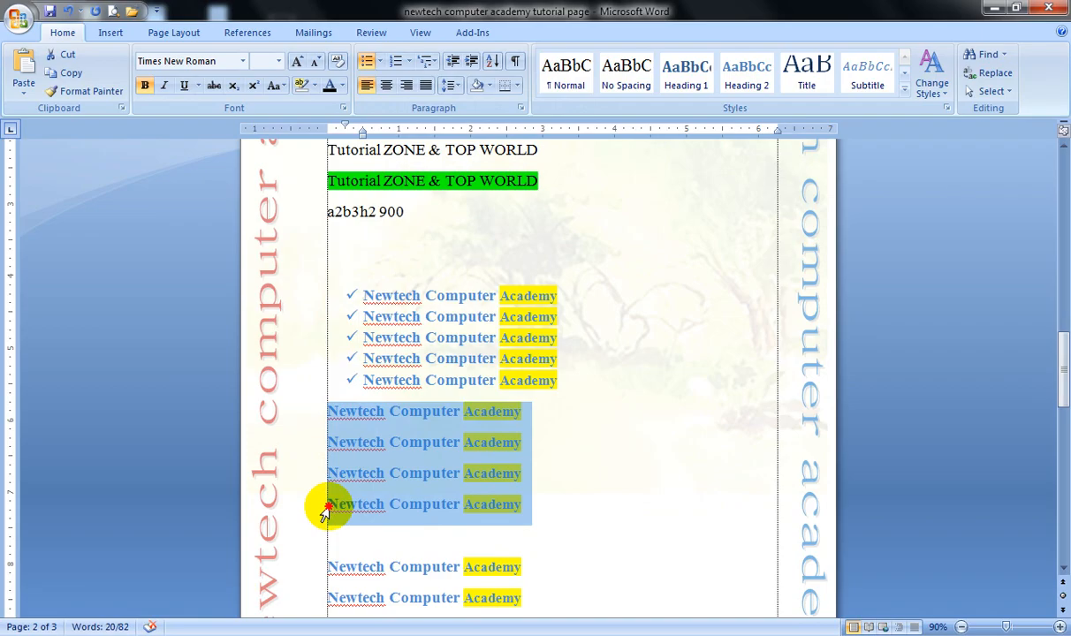
left_click(380, 61)
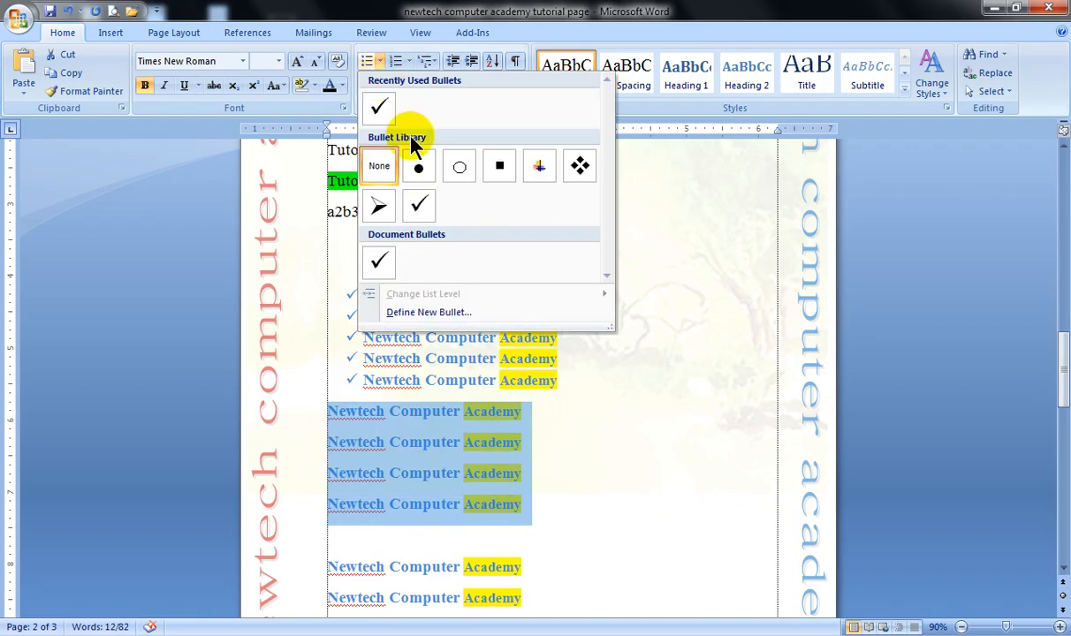
left_click(580, 168)
Step: Apply solid round bullets to the next four "Newtech Computer Academy" lines and delete the empty line above them
scroll(390, 247, "down", 2)
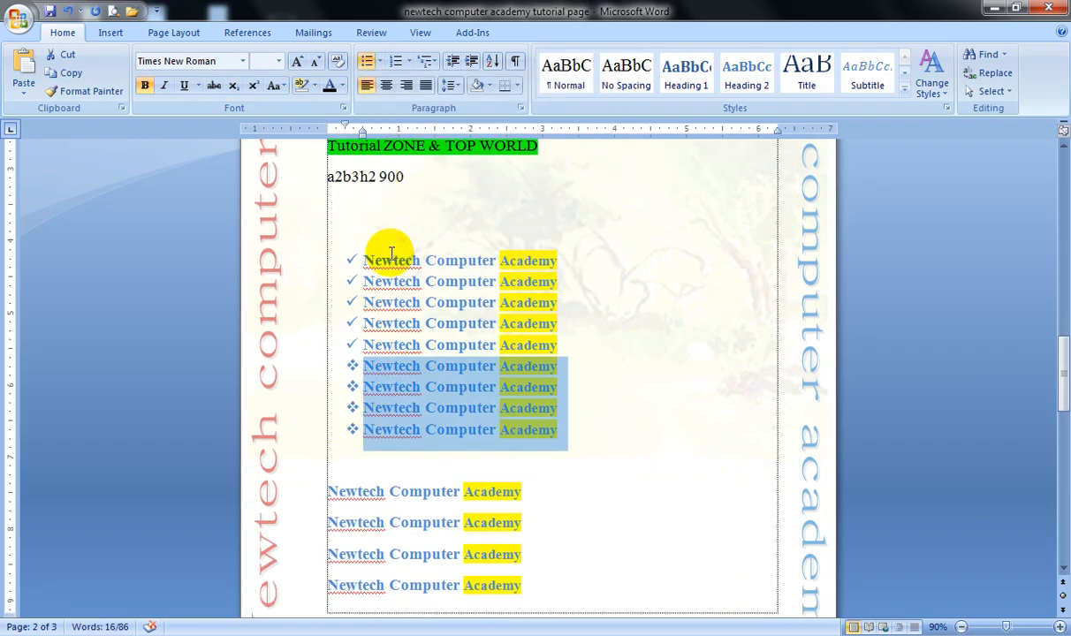
left_click_drag(311, 460, 370, 555)
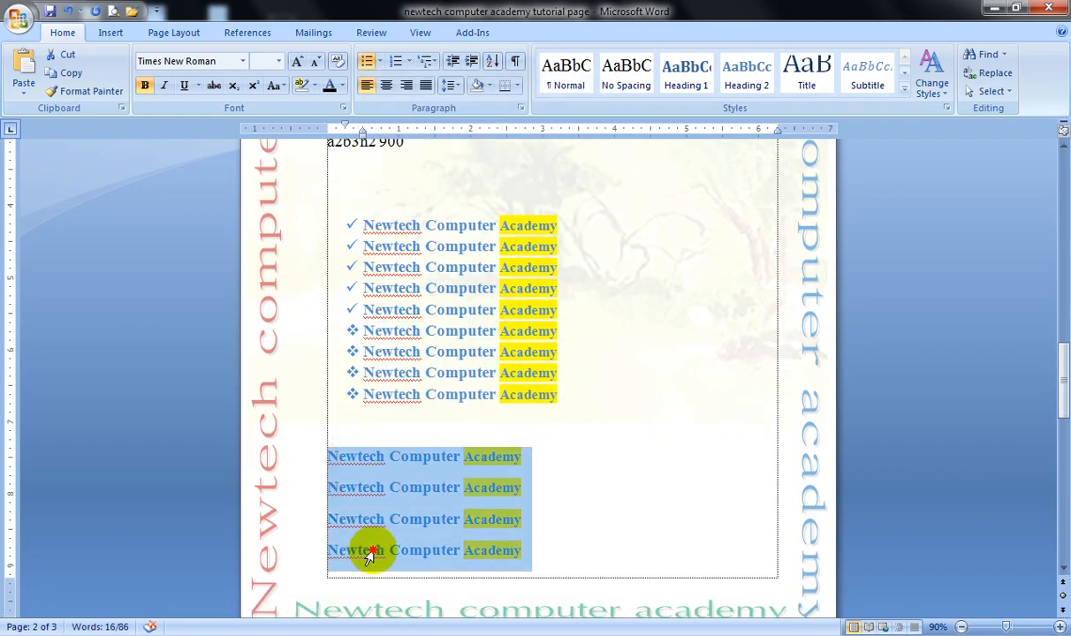
left_click(379, 62)
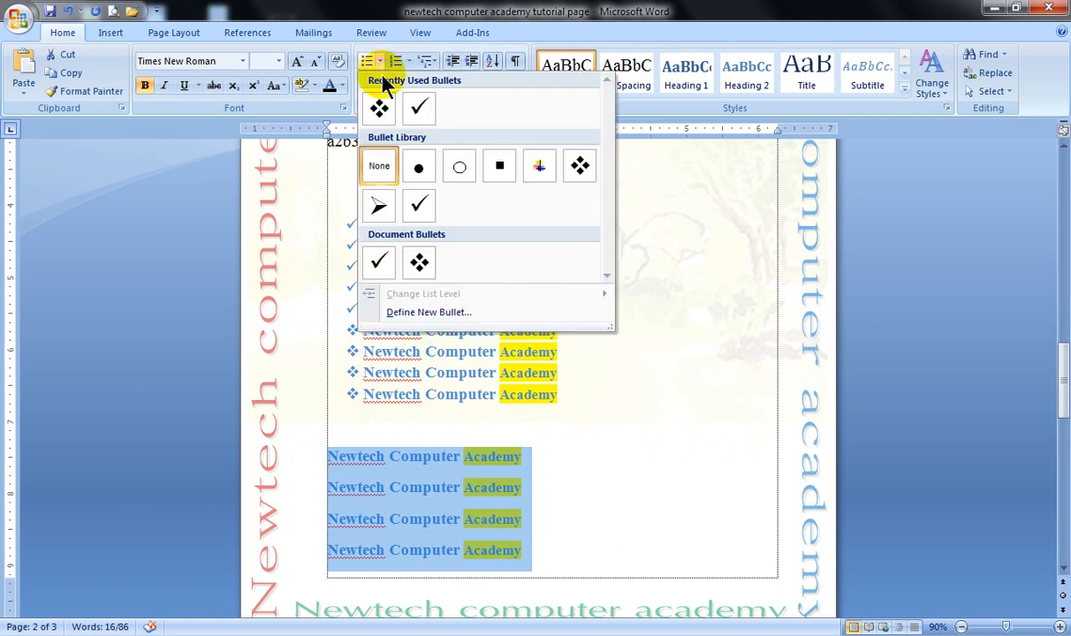
left_click(418, 171)
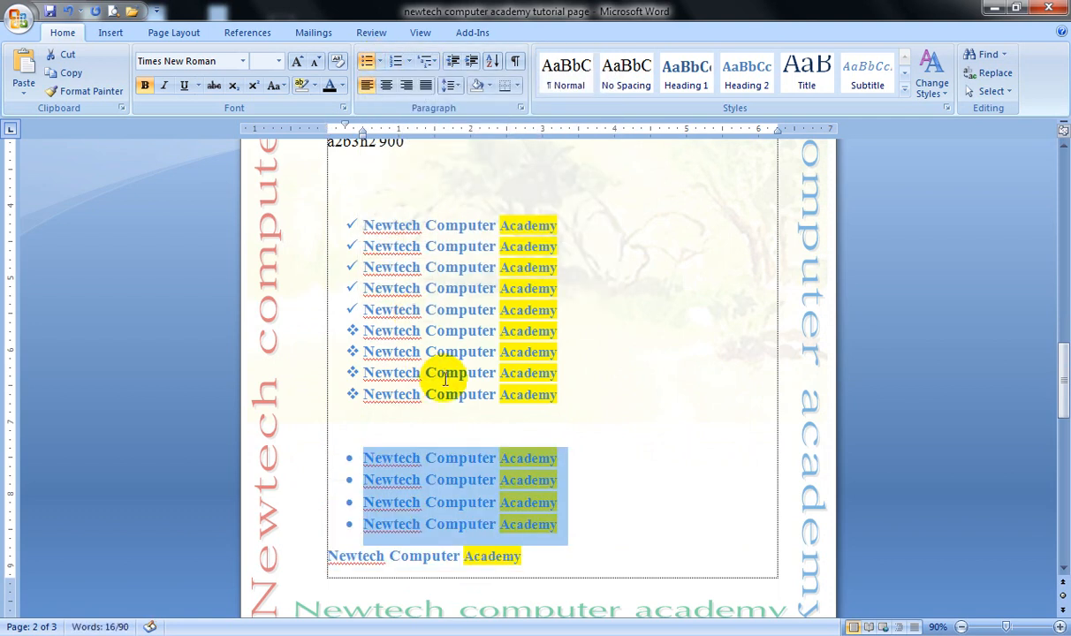
left_click(393, 427)
key("Delete")
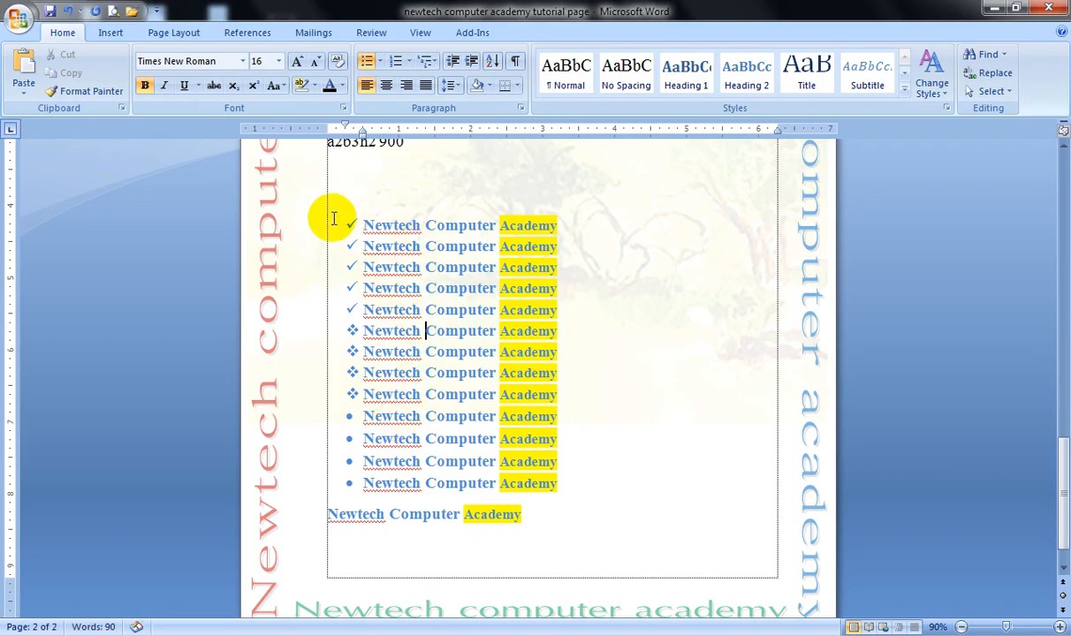
Step: Remove the mixed bullets from all thirteen bulleted lines and reapply one uniform solid round bullet to them
left_click_drag(308, 232, 331, 479)
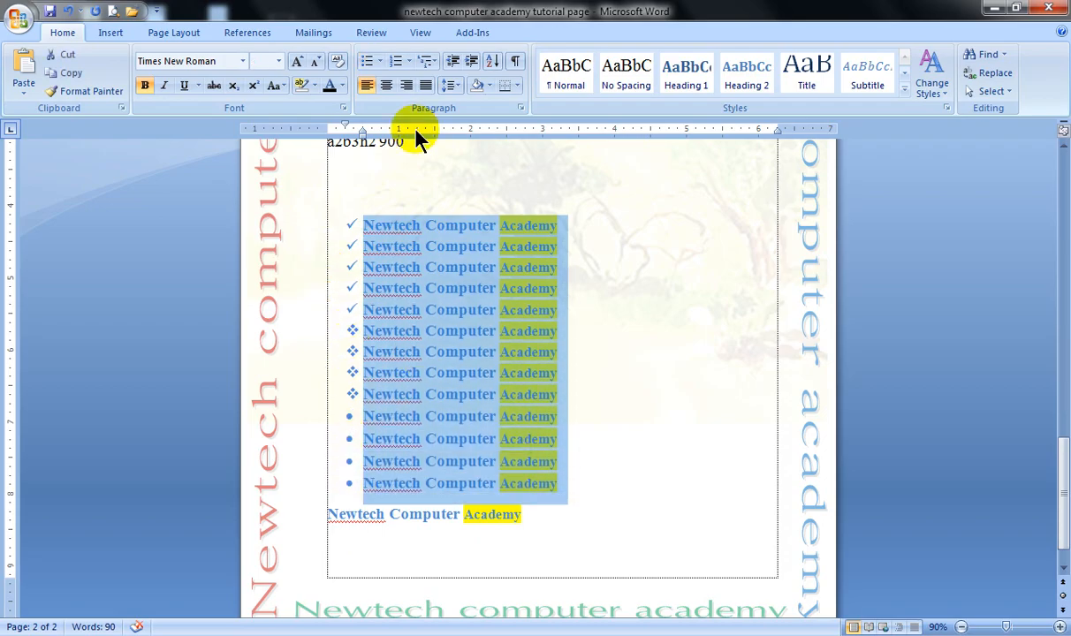
left_click(368, 64)
left_click(368, 65)
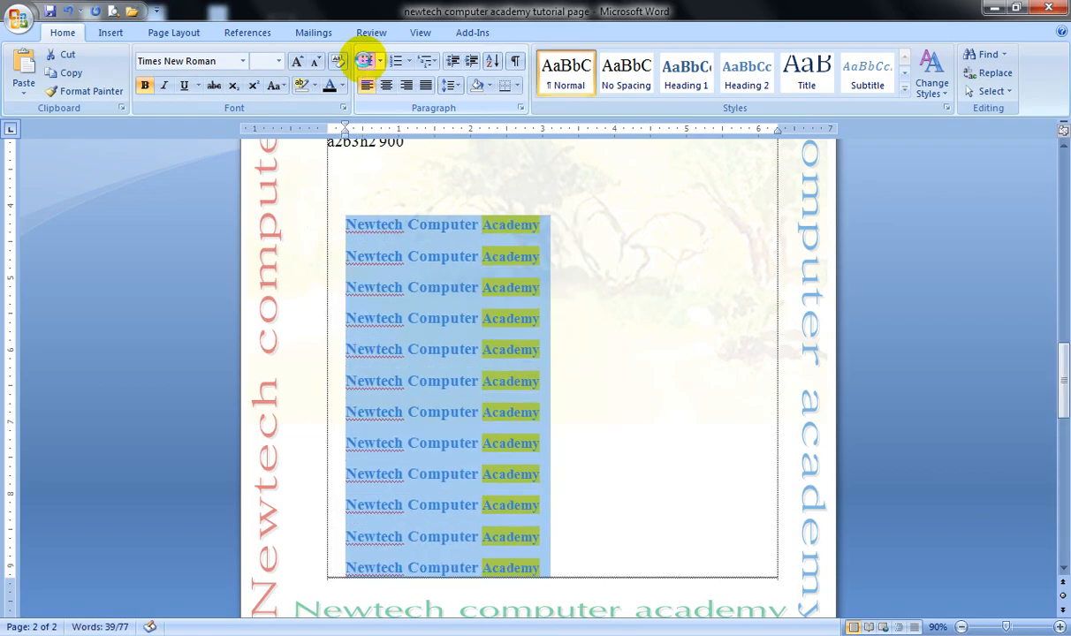
left_click(366, 62)
left_click(365, 65)
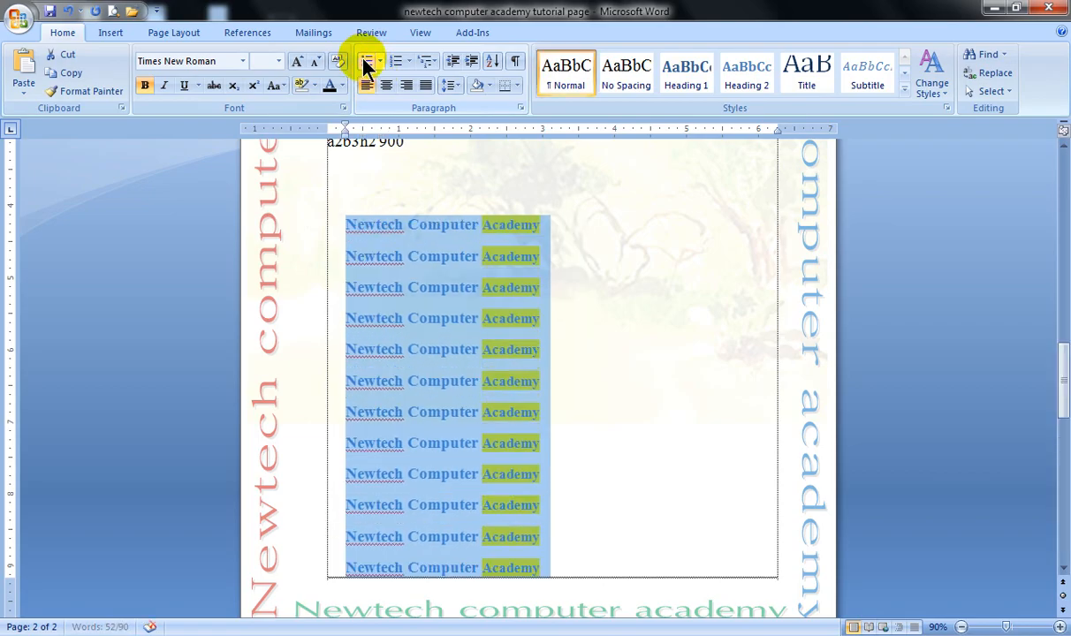
left_click(367, 64)
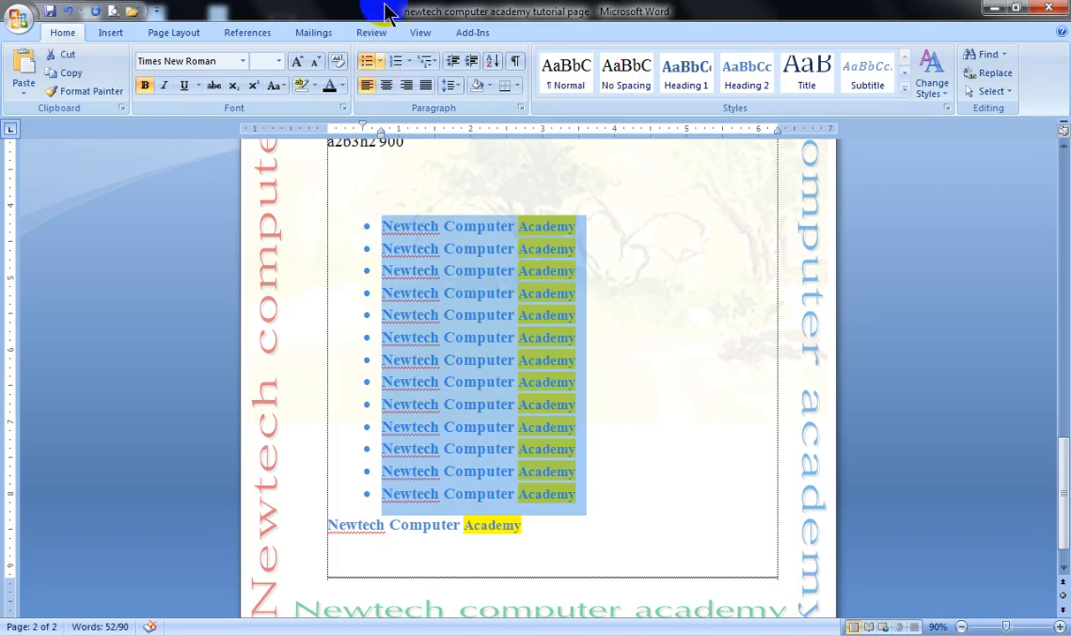
Step: Start defining a new symbol bullet for the selected lines and switch the symbol font to Wingdings
left_click(379, 61)
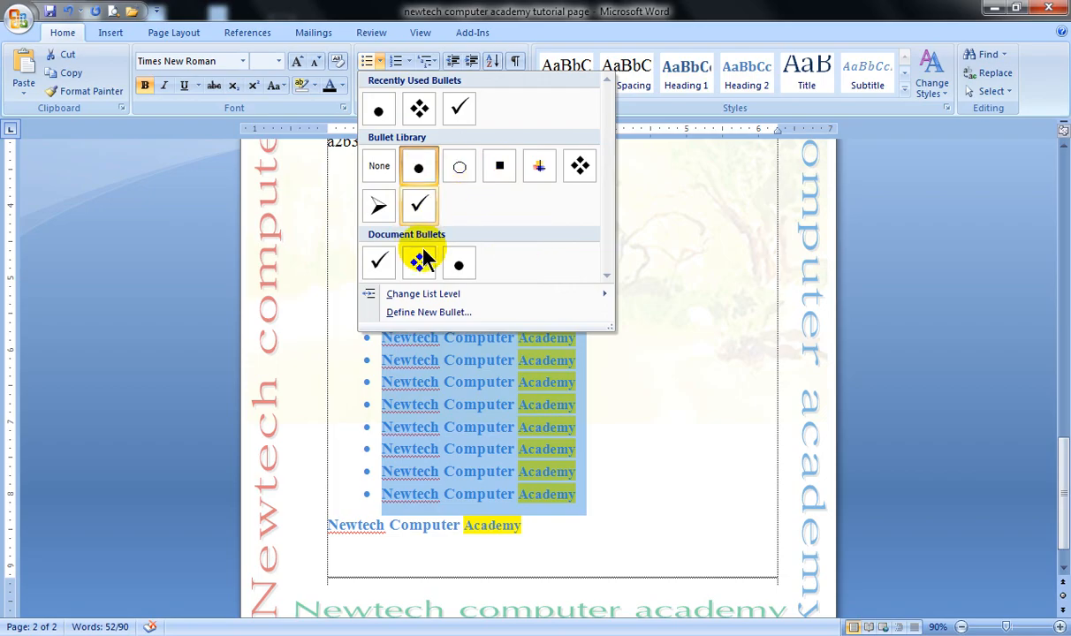
mouse_move(423, 298)
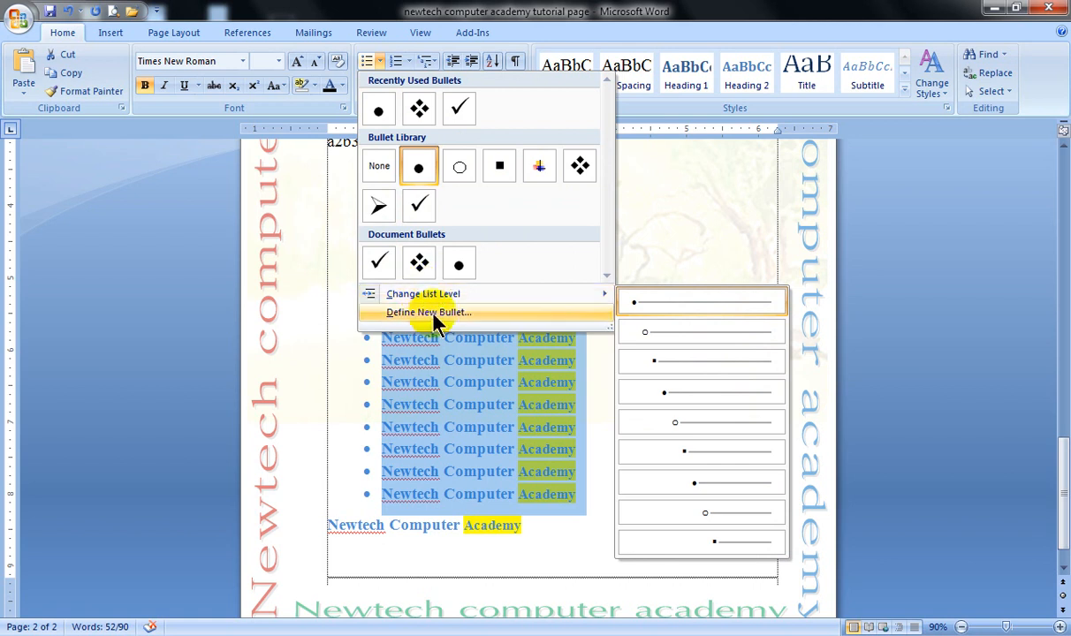
left_click(429, 312)
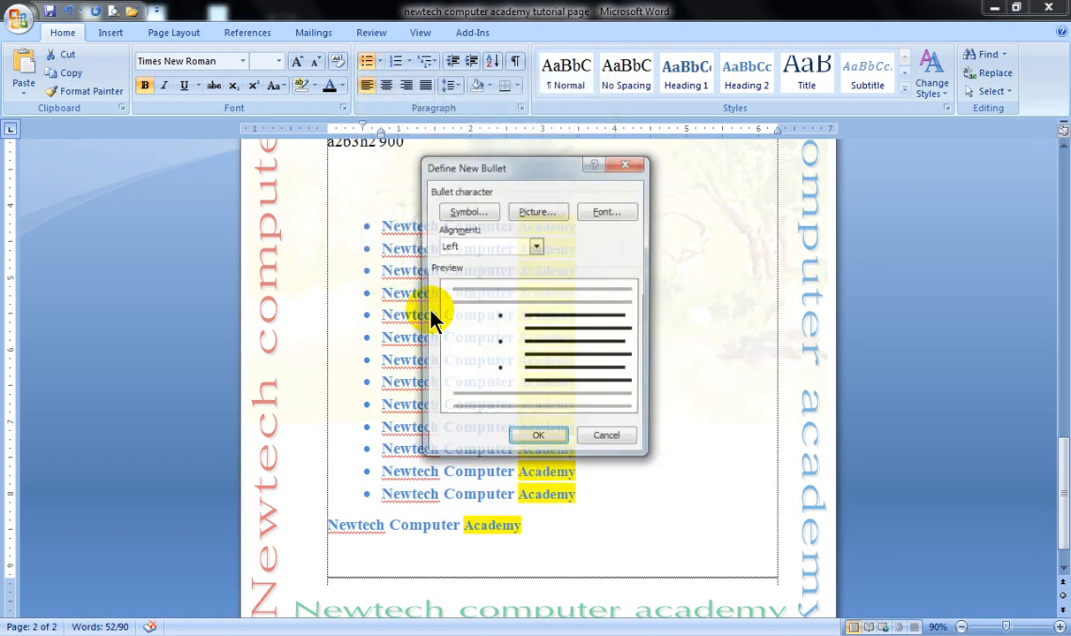
left_click(468, 215)
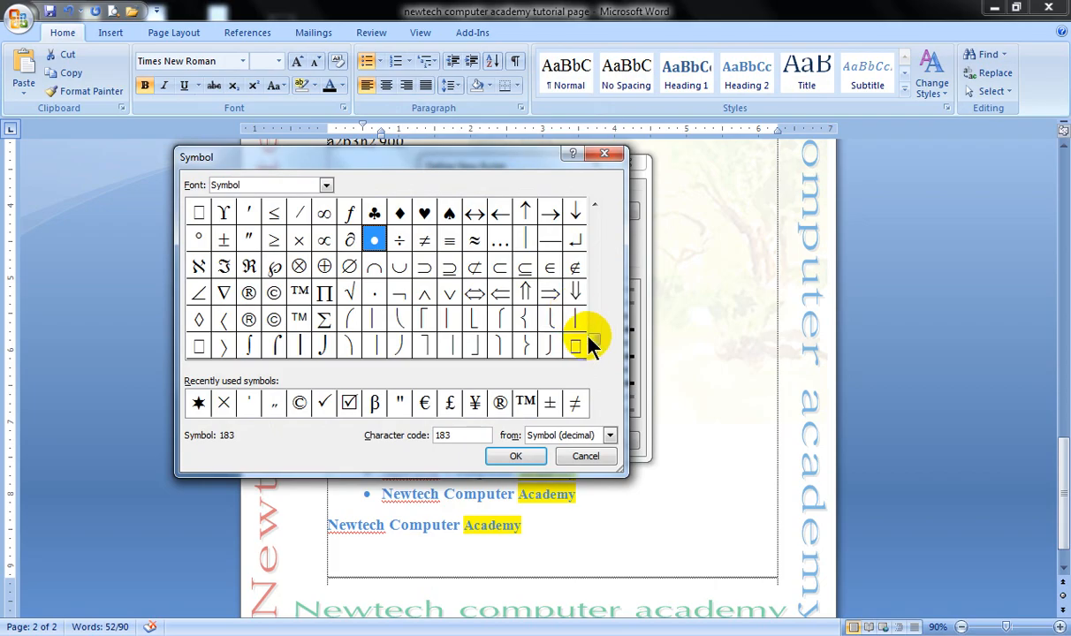
left_click_drag(591, 341, 588, 203)
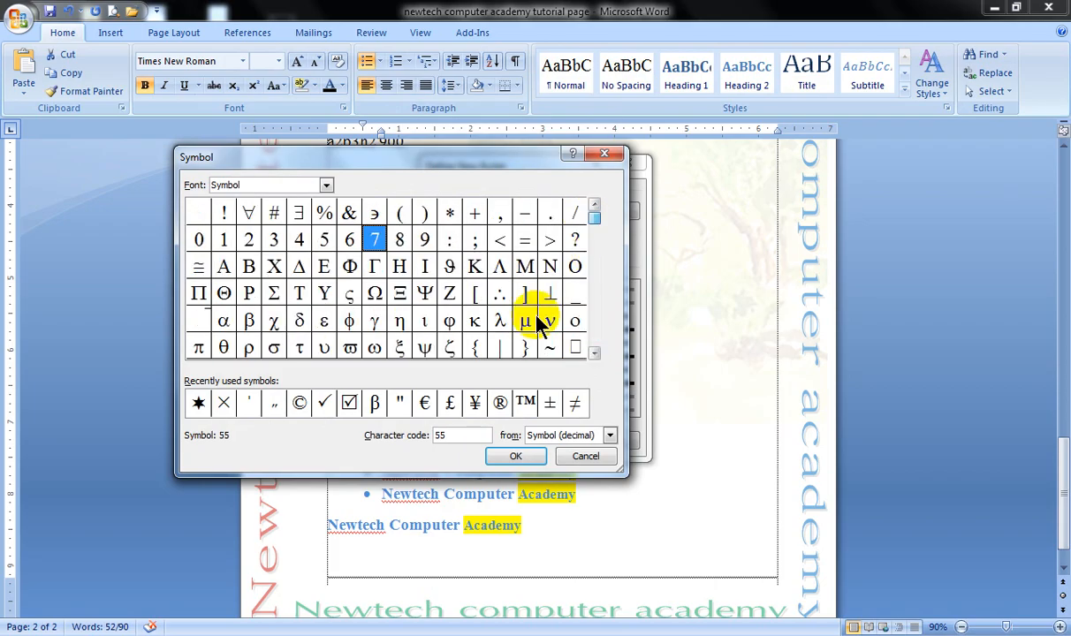
left_click(325, 185)
left_click_drag(325, 243, 326, 254)
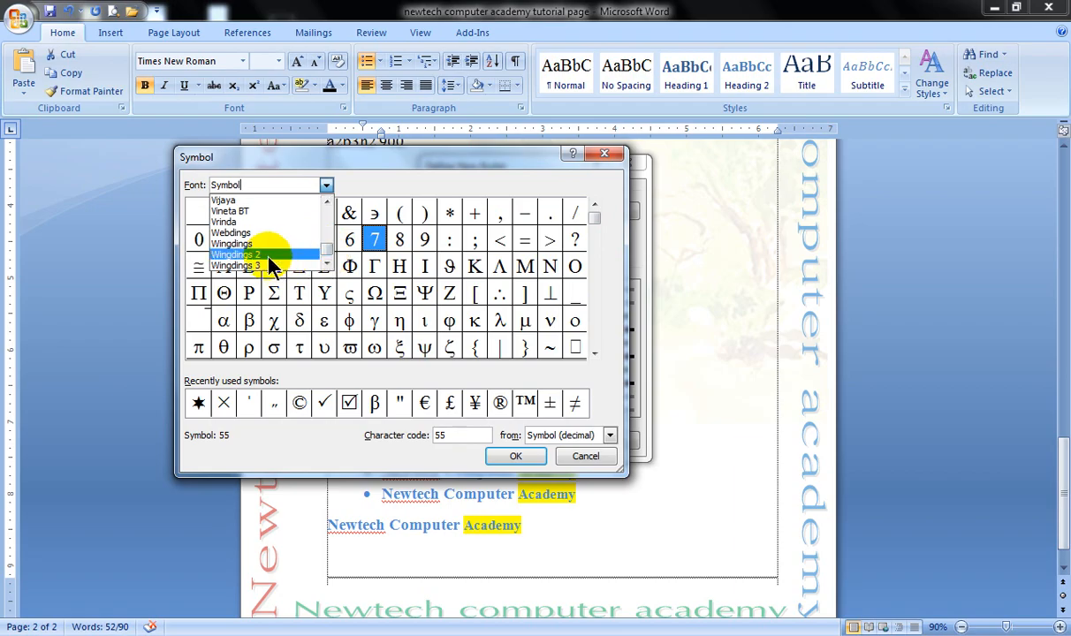
left_click(235, 243)
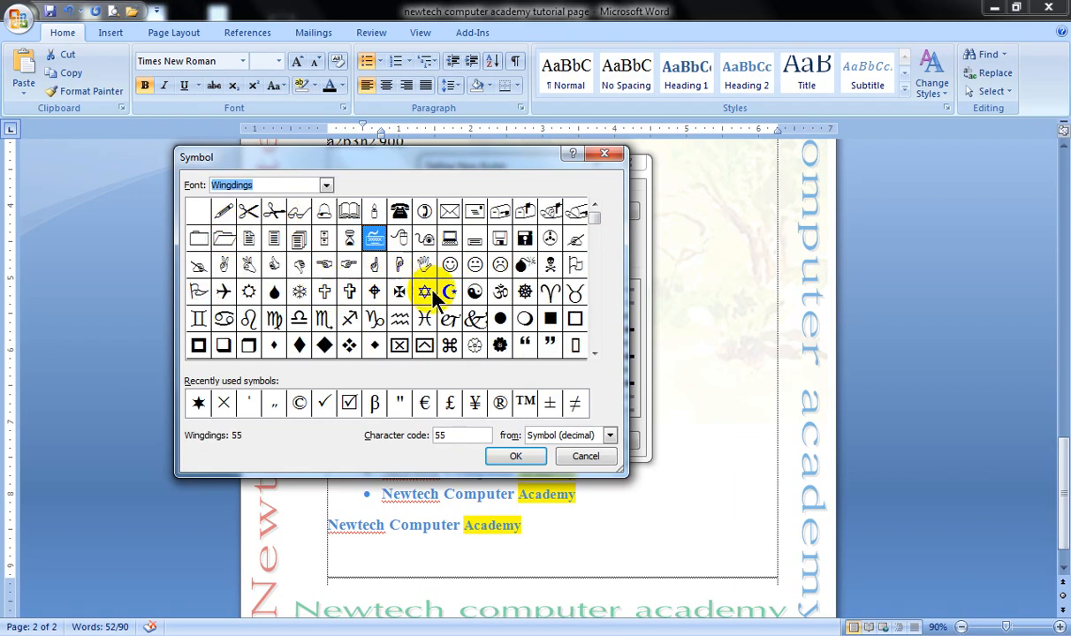
Step: Choose the circled right-arrow symbol, Wingdings character 220, and apply it as the new bullet to the selected lines
left_click(595, 355)
left_click(595, 355)
left_click(594, 355)
left_click(595, 355)
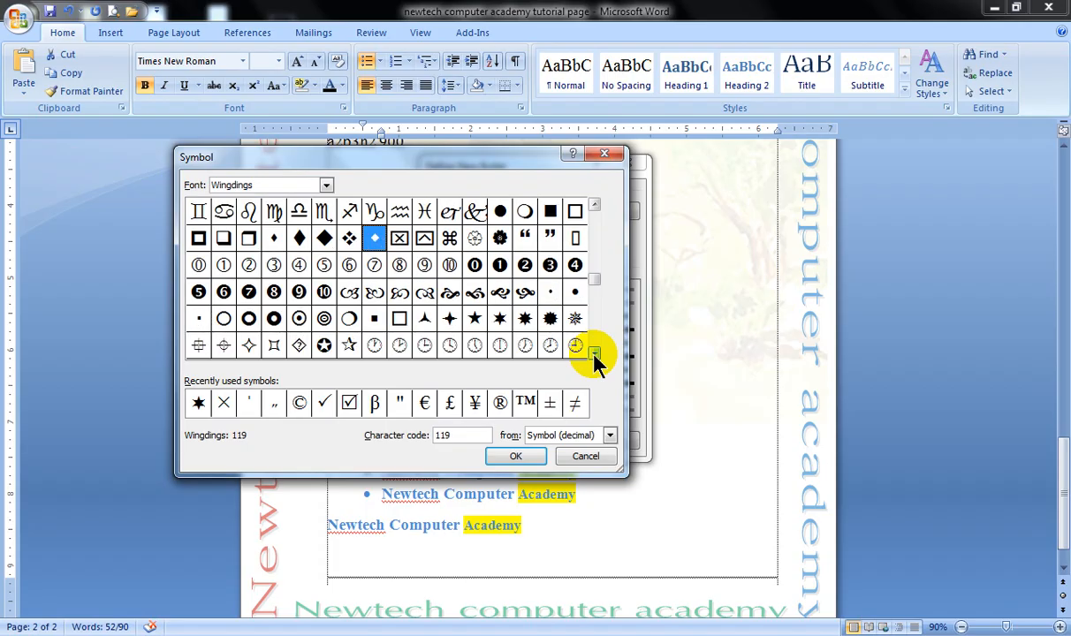
left_click(595, 356)
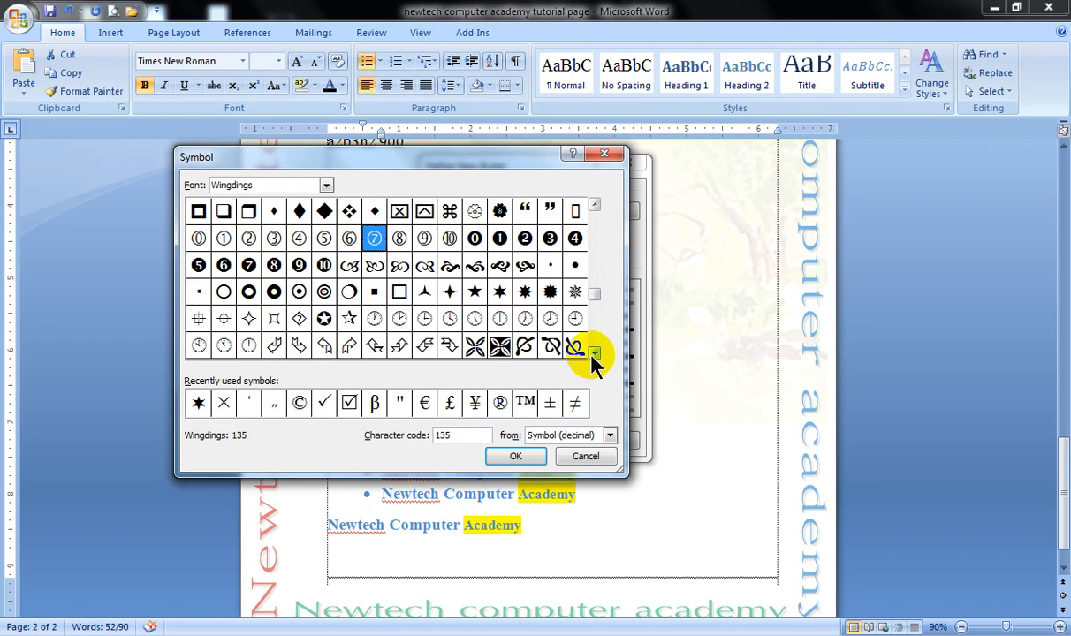
left_click(595, 355)
left_click(595, 356)
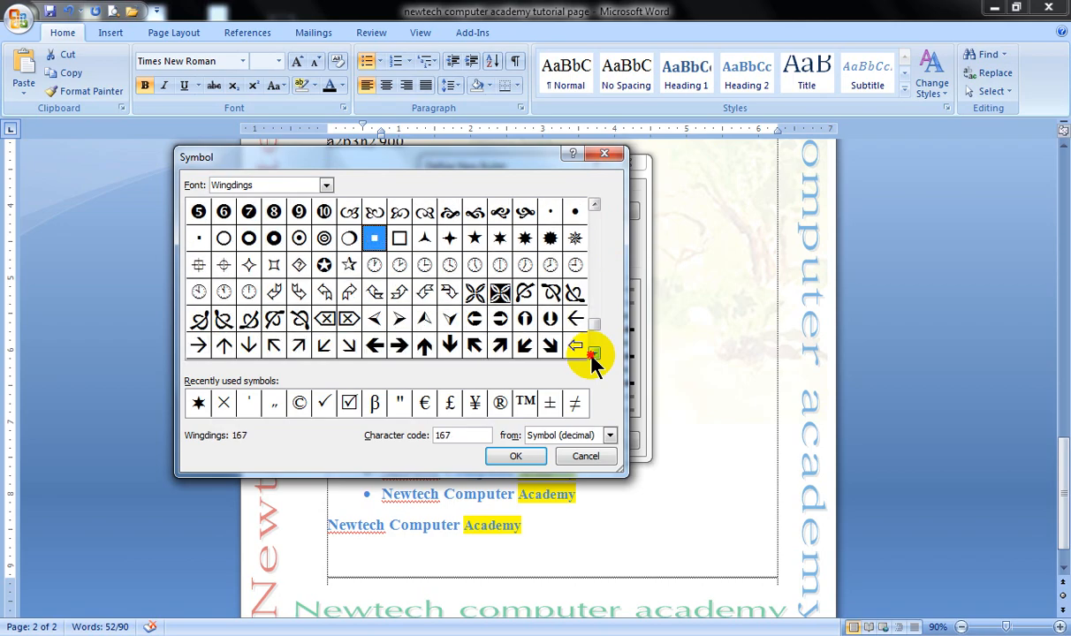
left_click(595, 356)
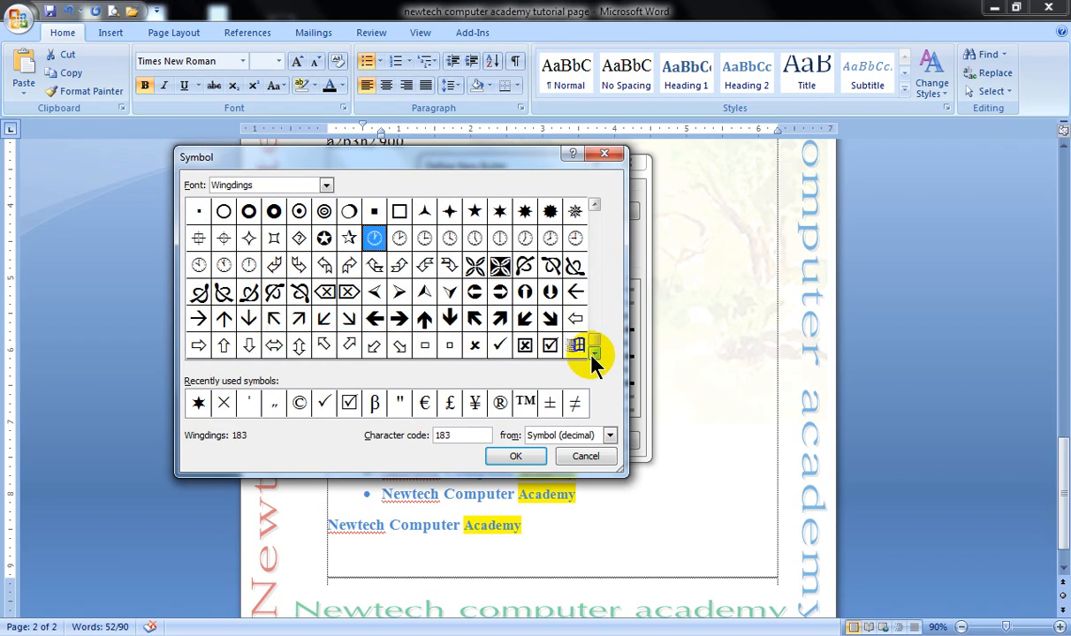
left_click(500, 292)
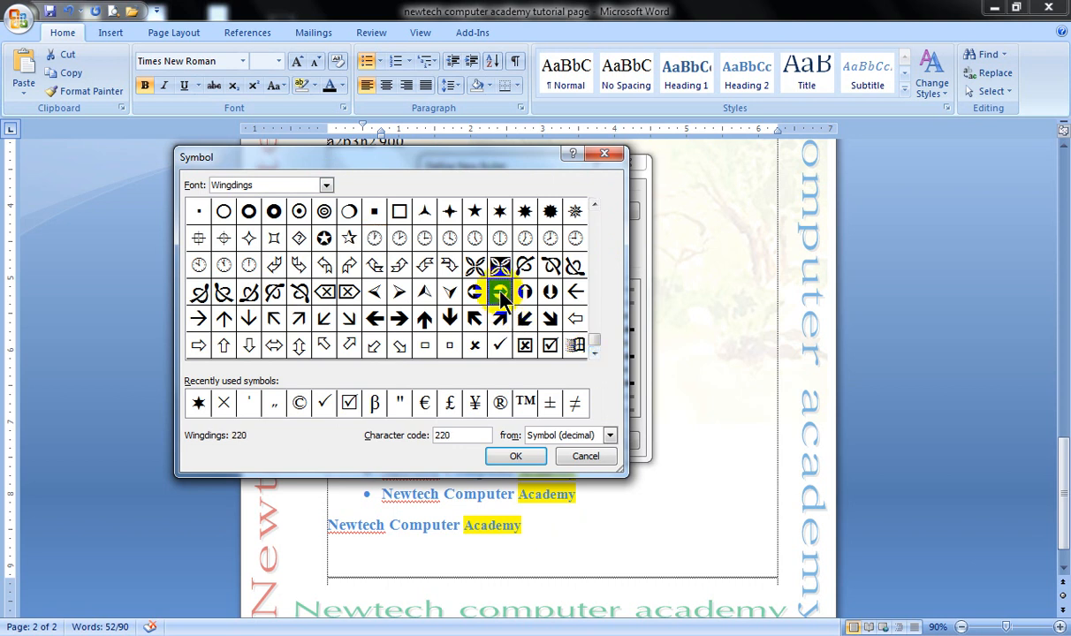
left_click(508, 455)
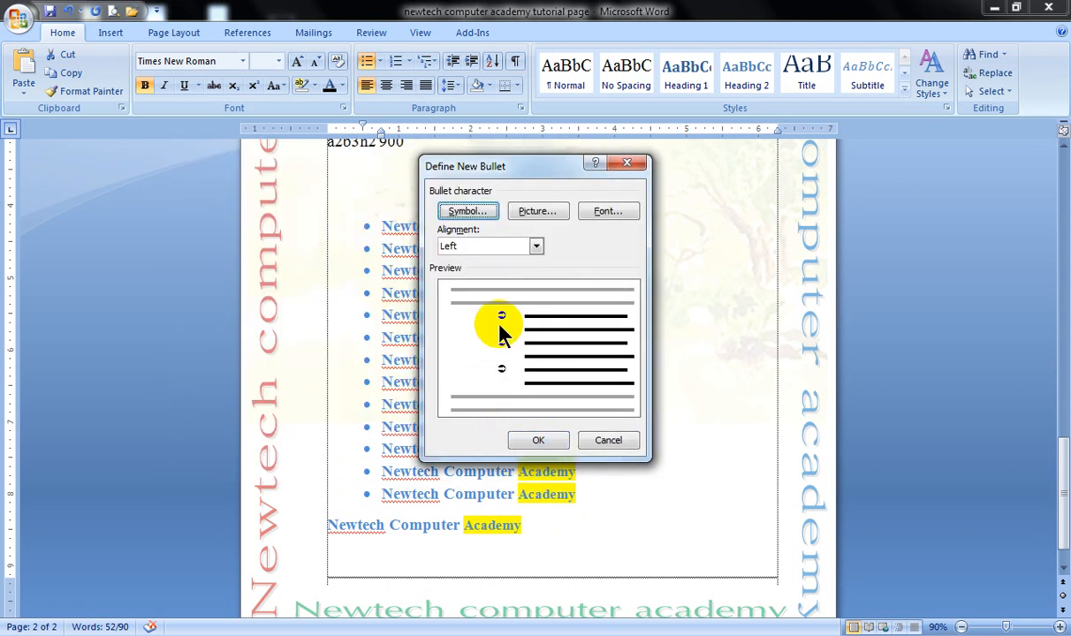
left_click(535, 441)
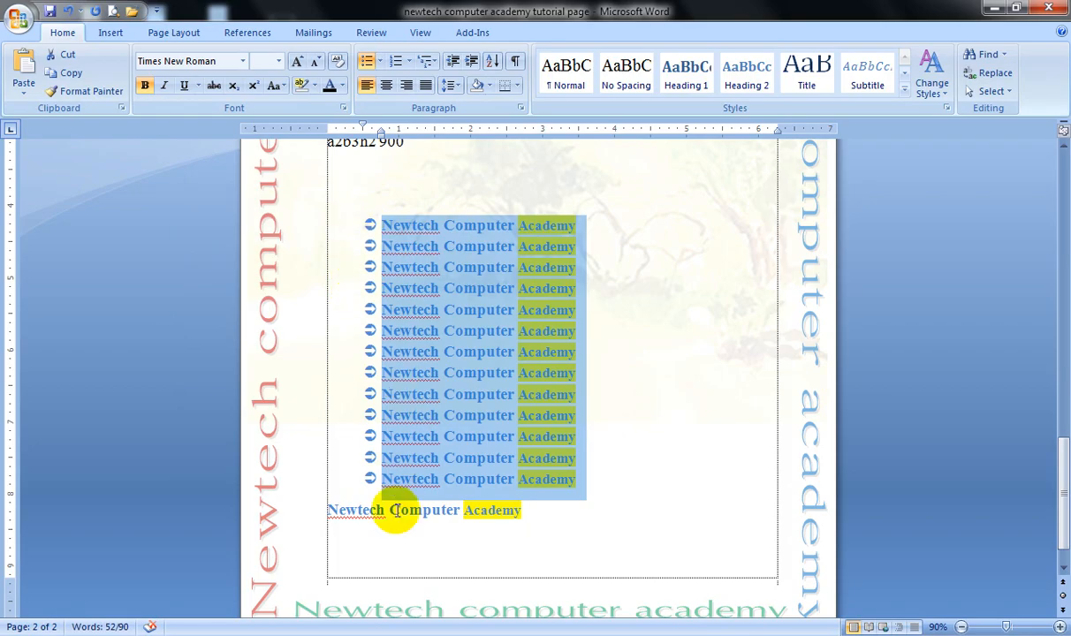
scroll(460, 393, "up", 3)
left_click(478, 387)
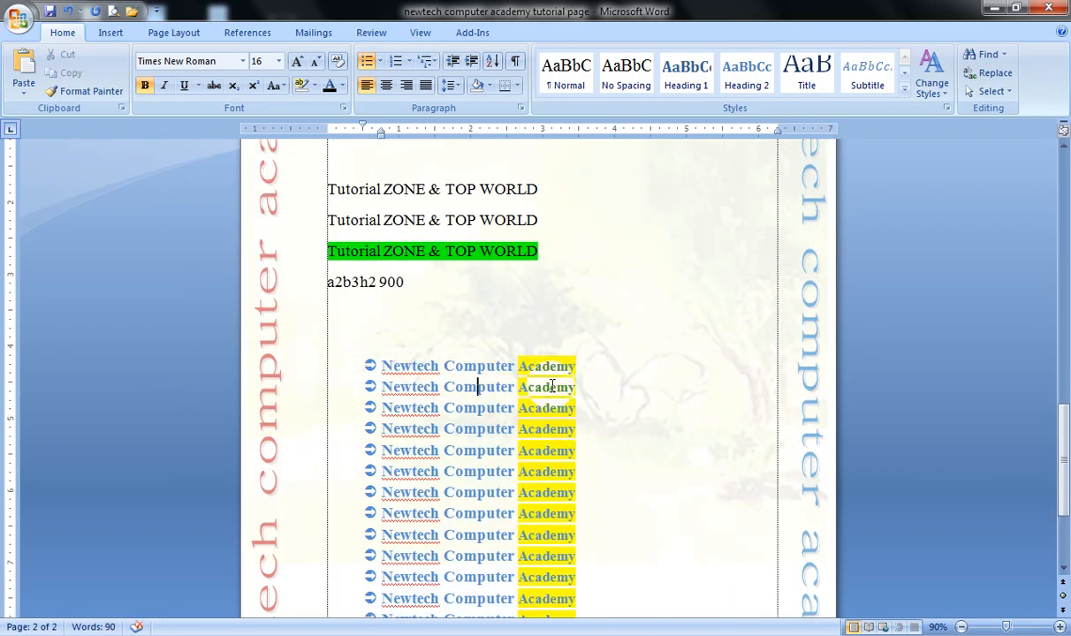
scroll(491, 353, "down", 2)
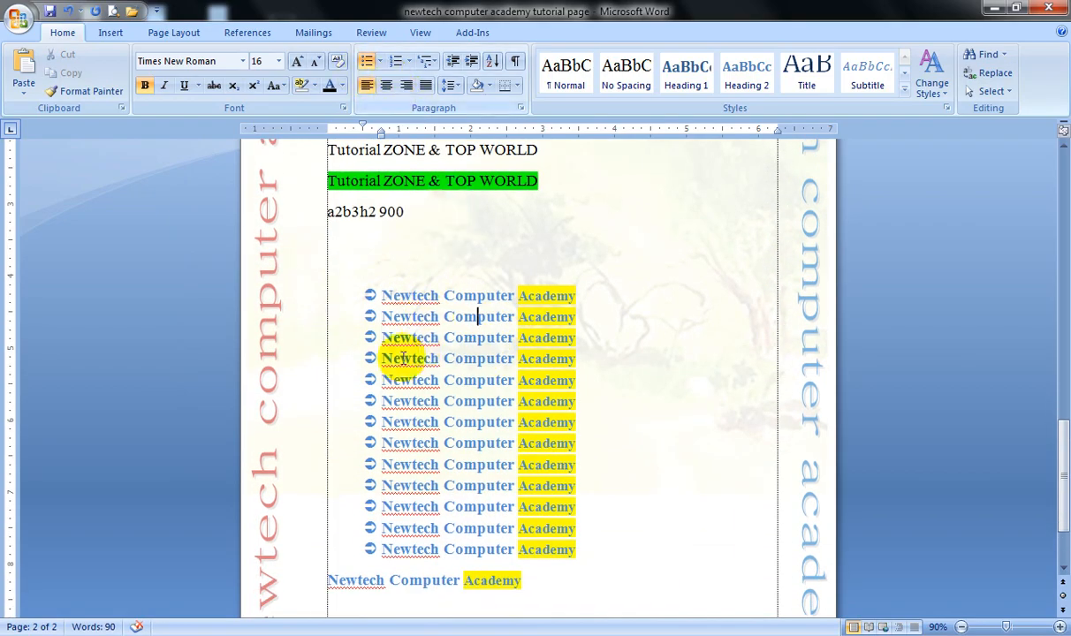
Step: Give all thirteen bulleted lines a new picture bullet using the image "m1 001" from the "2015-09-29 m1" pictures folder
left_click_drag(305, 297, 323, 551)
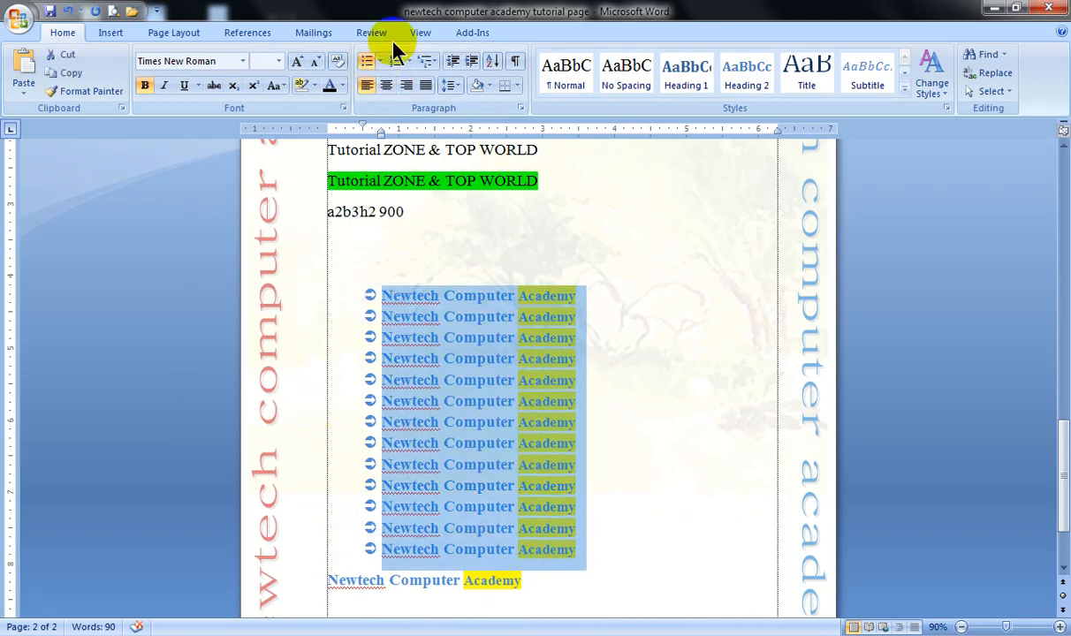
left_click(380, 62)
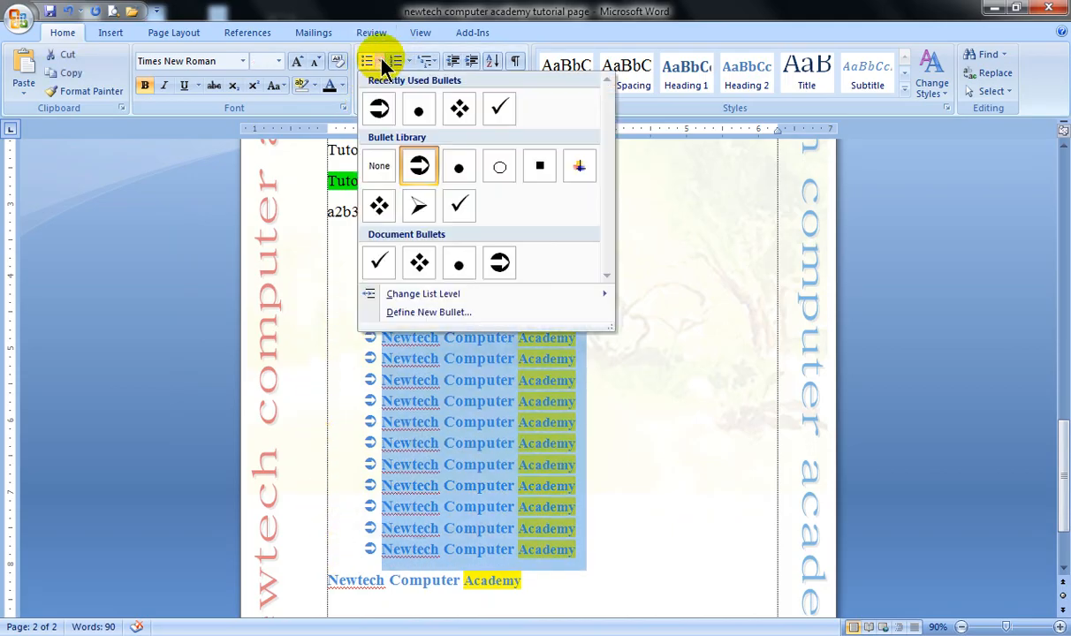
left_click(427, 316)
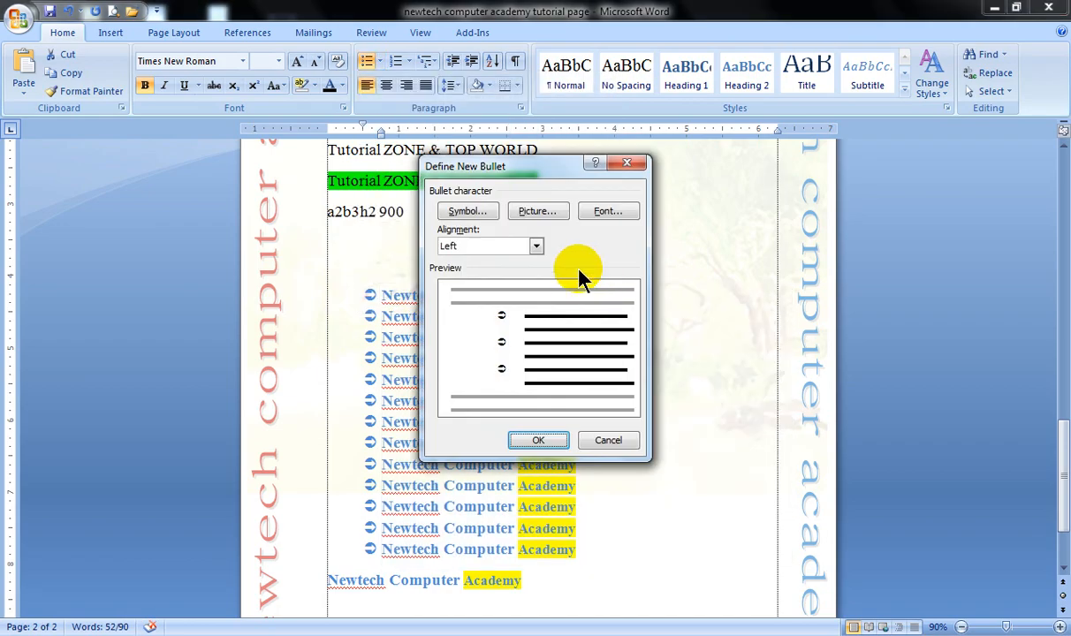
left_click(541, 221)
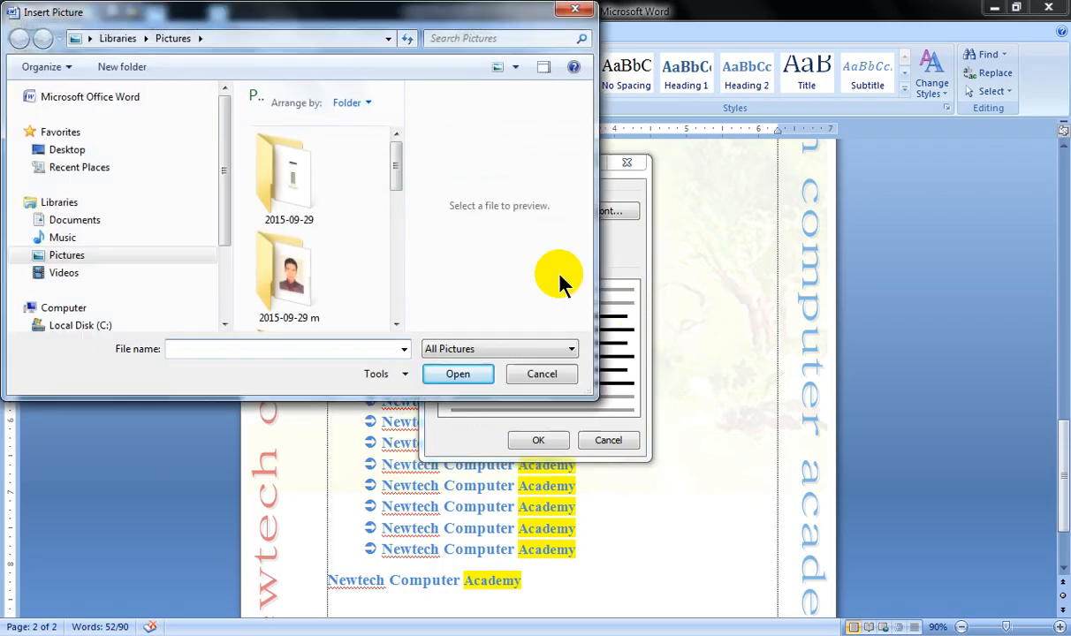
left_click_drag(396, 174, 398, 217)
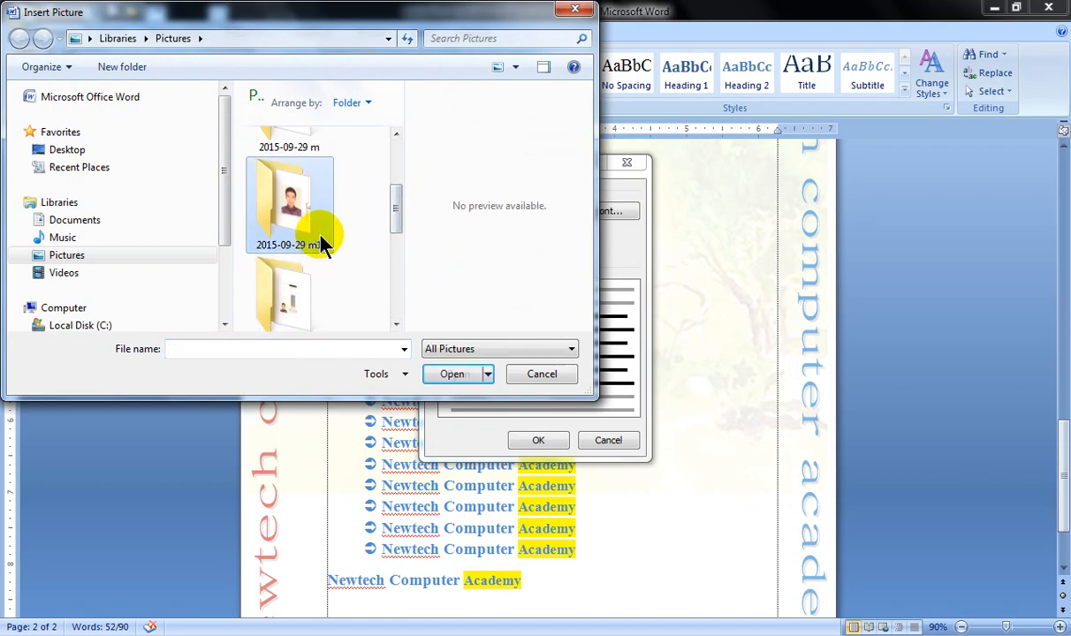
double_click(317, 230)
left_click(291, 174)
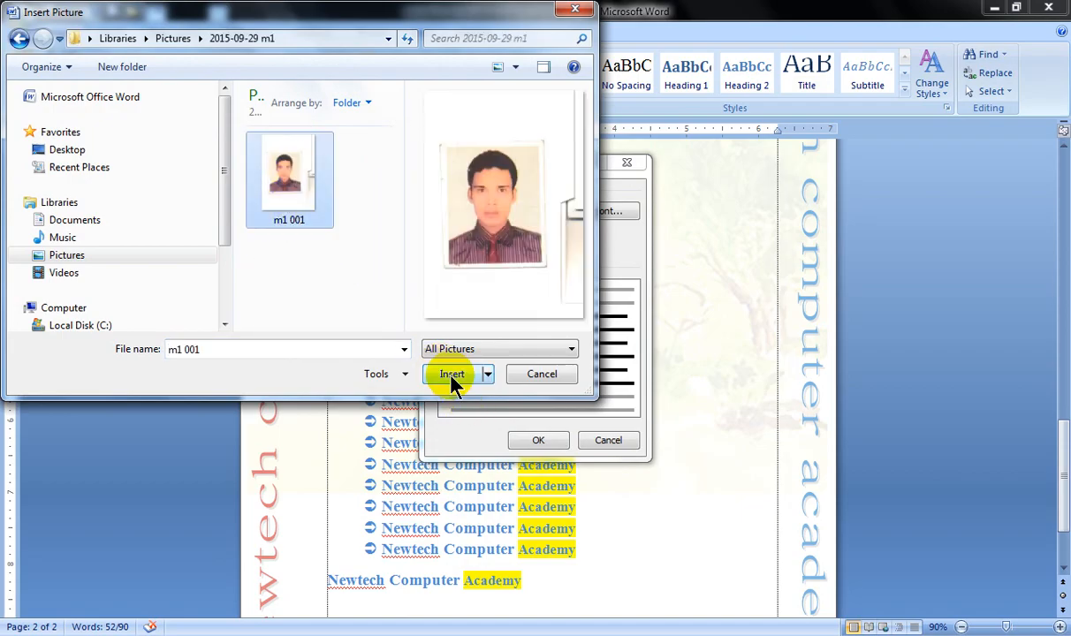
left_click(451, 376)
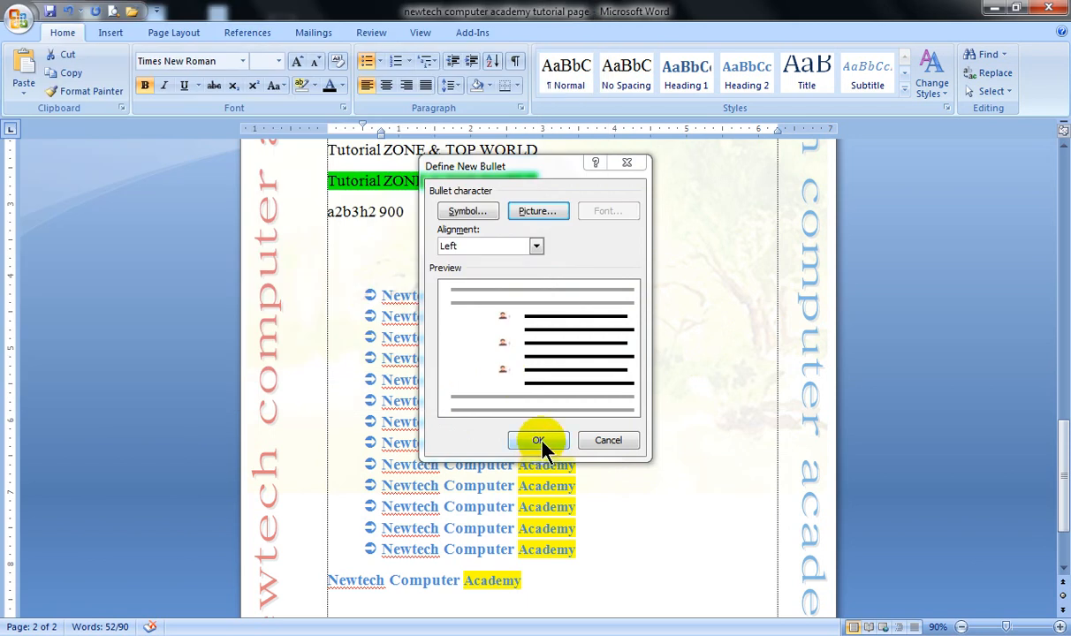
left_click(538, 441)
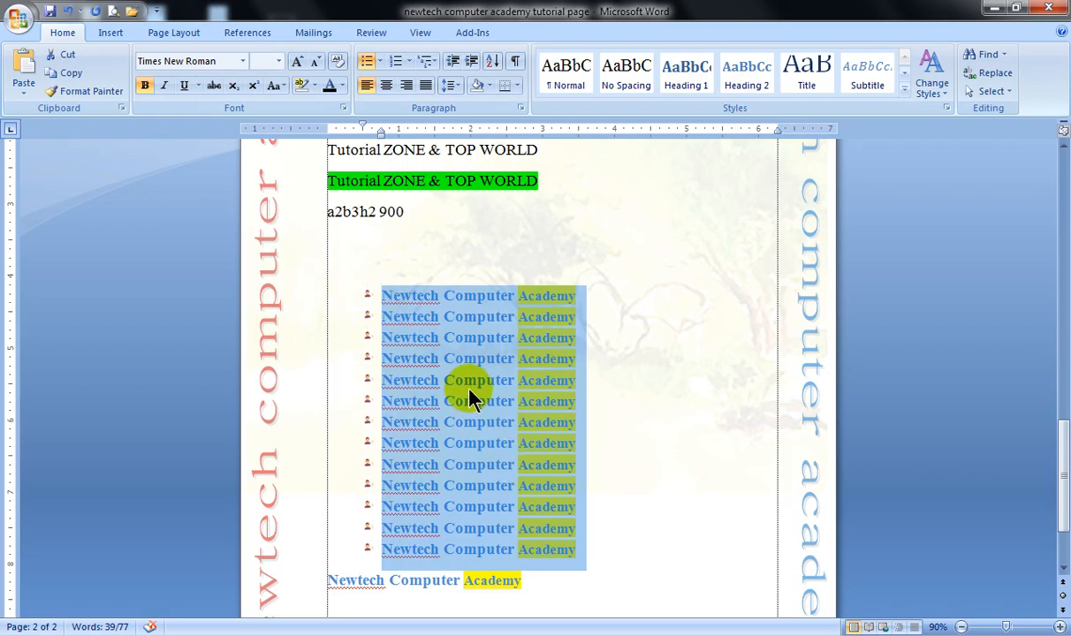
Step: Enlarge the text of the thirteen selected picture-bulleted lines by several font size increments
scroll(471, 400, "up", 2)
scroll(460, 385, "down", 3)
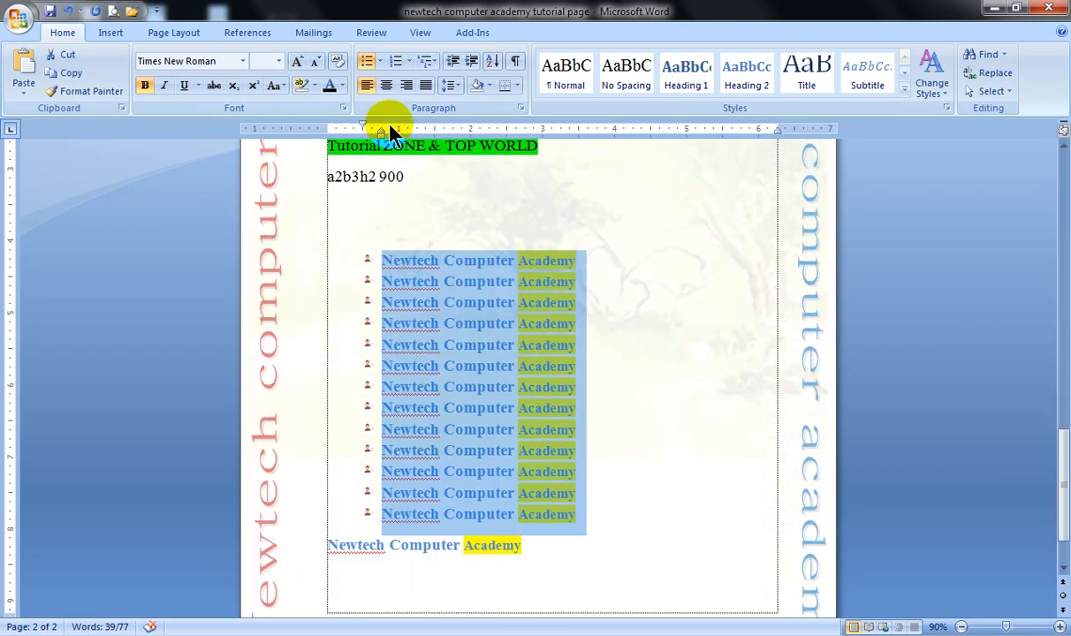
left_click(297, 62)
left_click(297, 62)
left_click(297, 62)
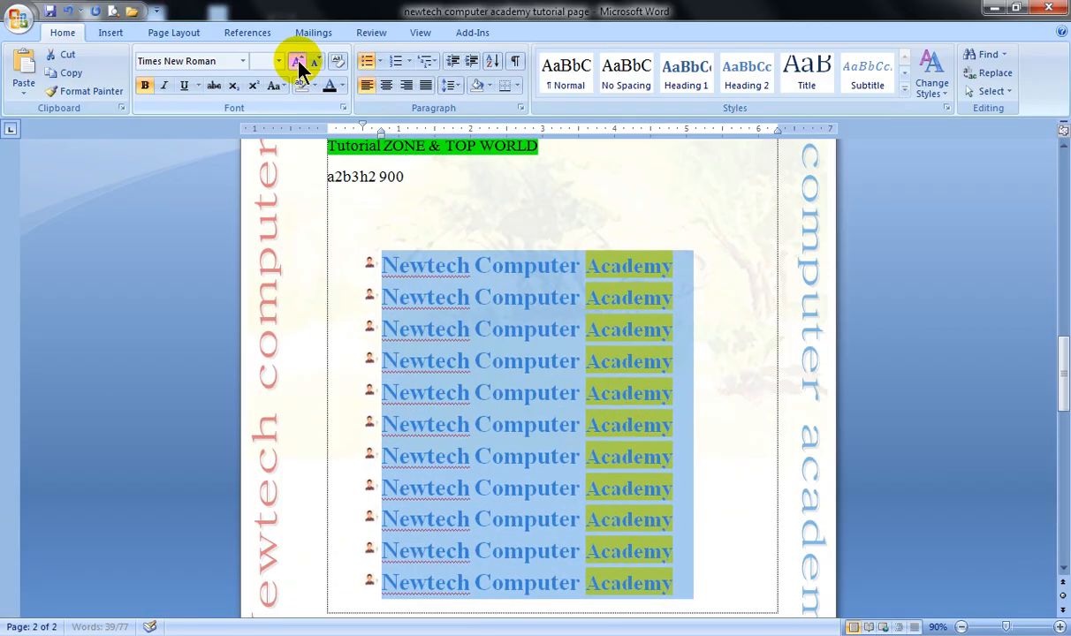
left_click(297, 62)
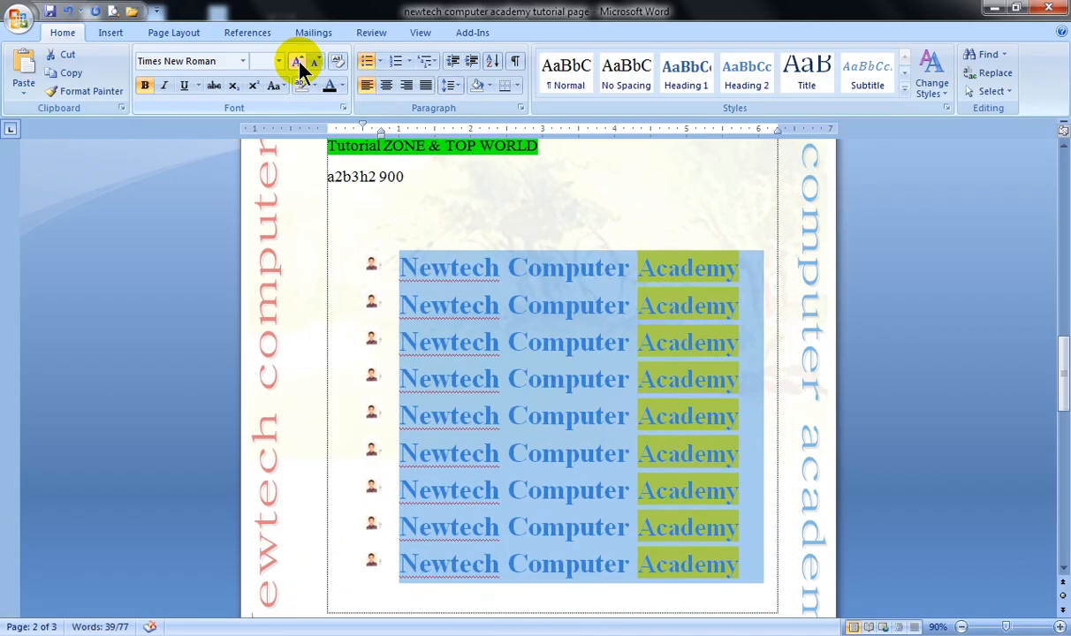
Step: Shrink the text of the selected picture-bulleted lines by several font size increments
left_click(317, 62)
left_click(317, 63)
left_click(317, 63)
left_click(317, 64)
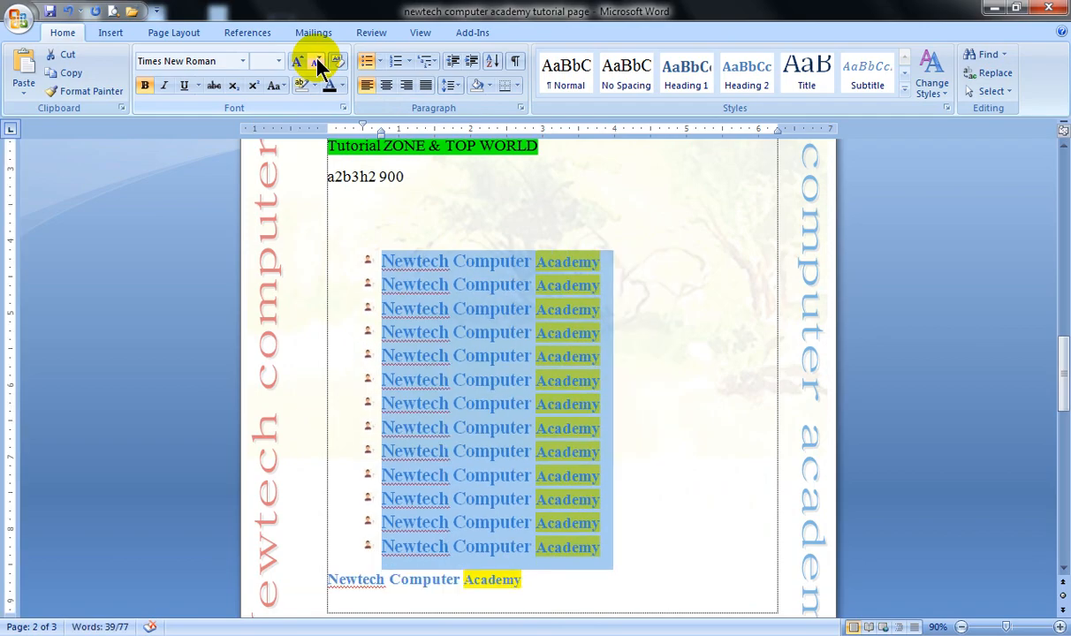
Step: Start defining another new picture bullet for the selected lines
left_click(380, 62)
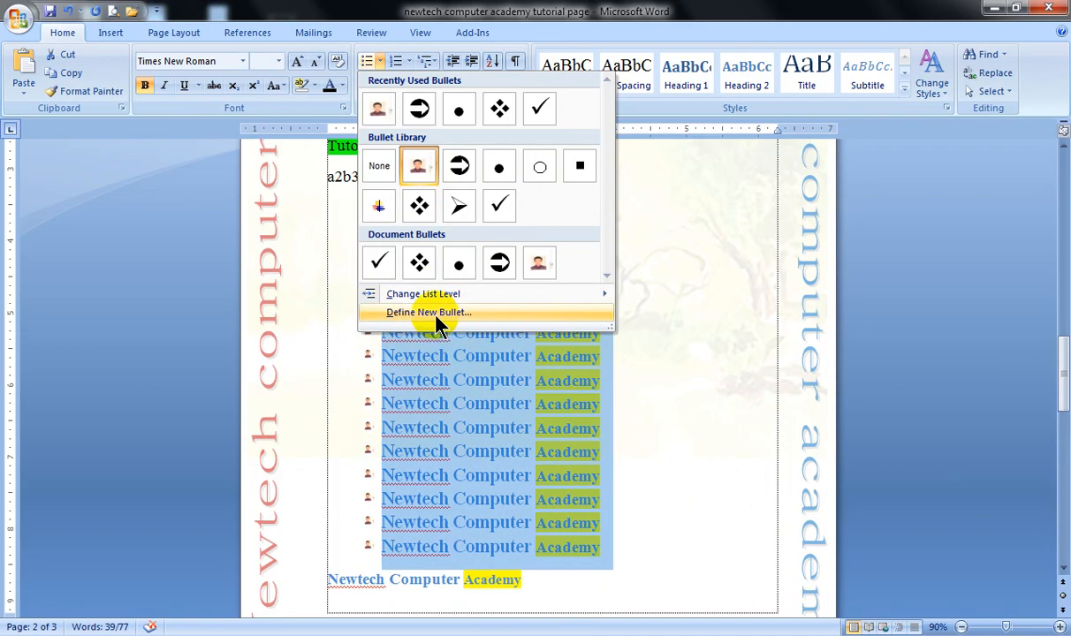
left_click(631, 345)
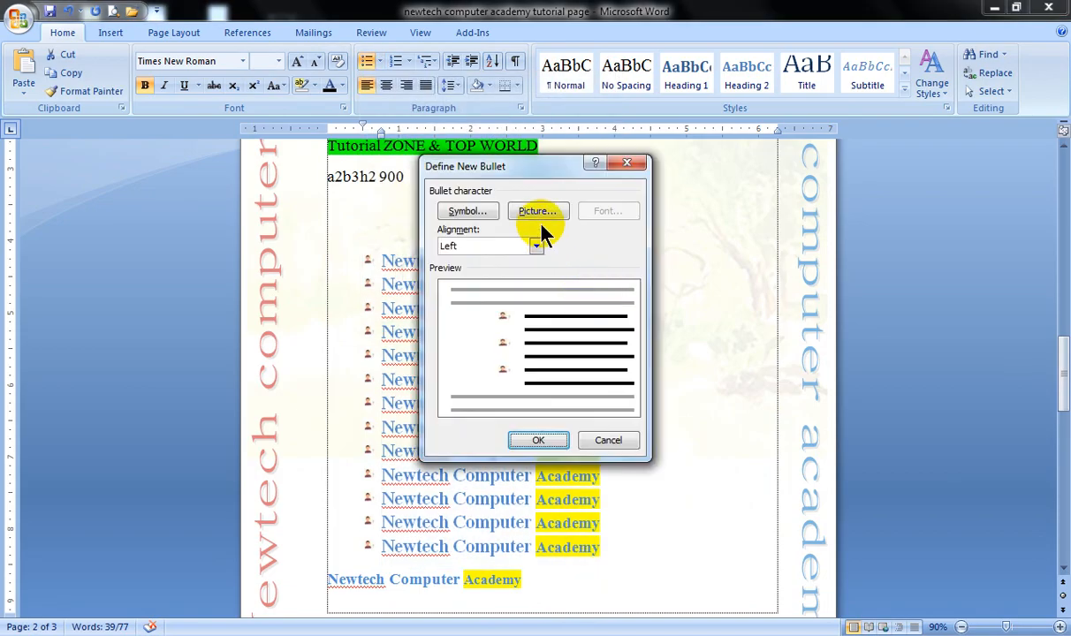
left_click(537, 212)
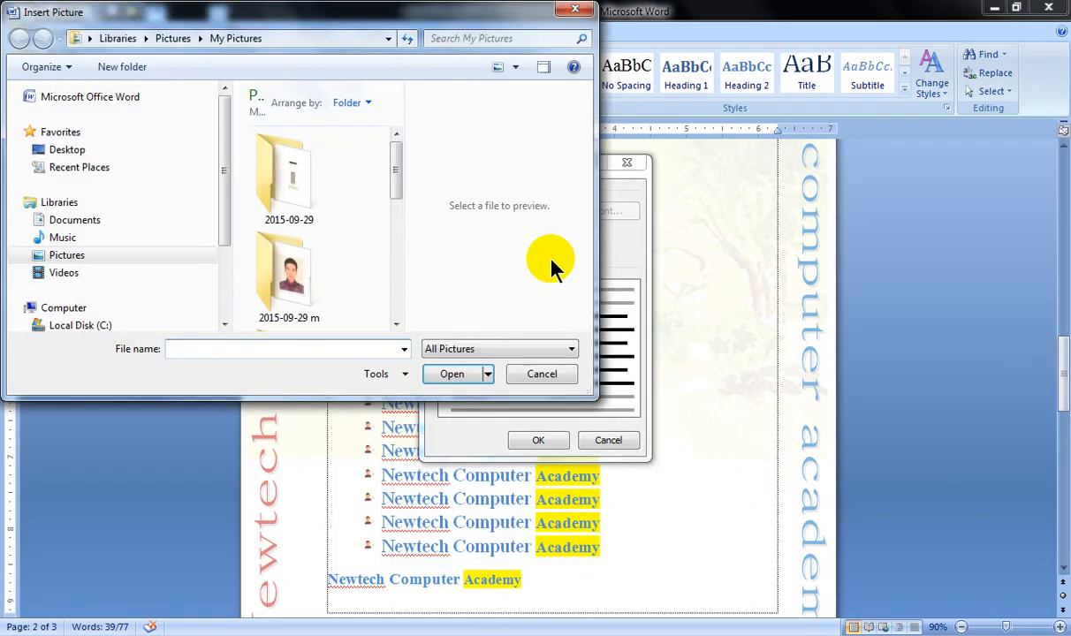
Step: Look through the "2015-09-29_0002" and "2015-09-29_0001" picture folders for a different bullet image
left_click_drag(394, 172, 304, 291)
left_click(294, 287)
double_click(294, 284)
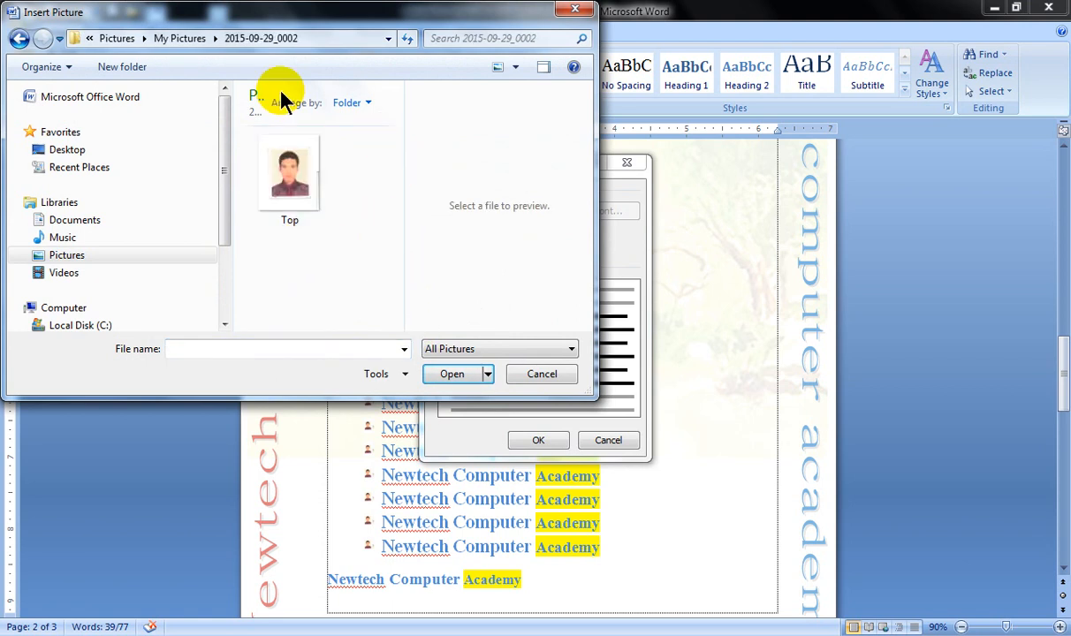
left_click(20, 39)
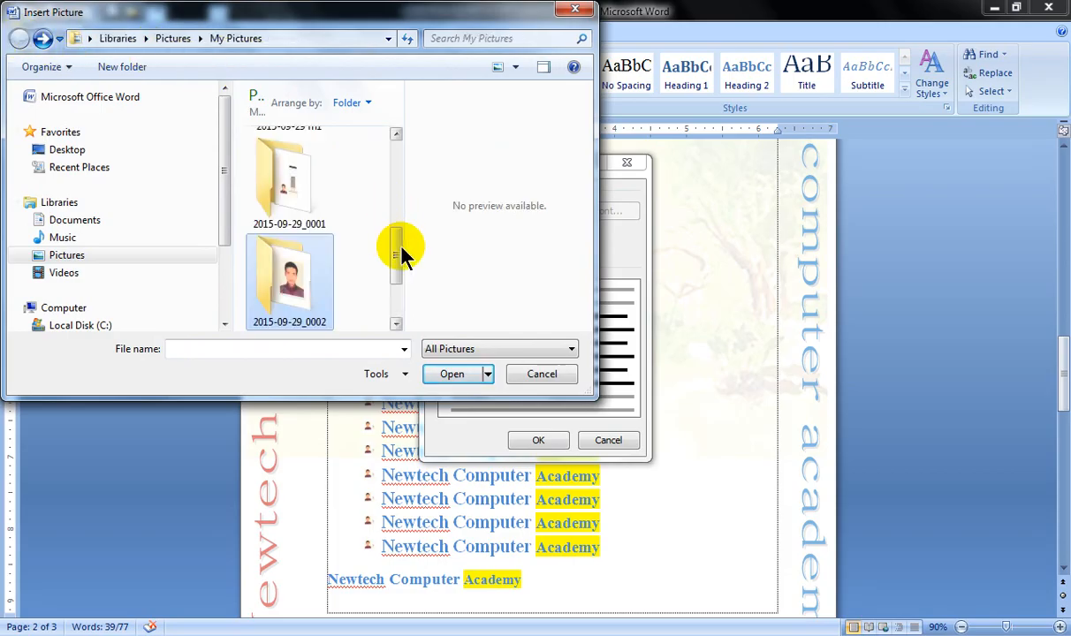
double_click(278, 180)
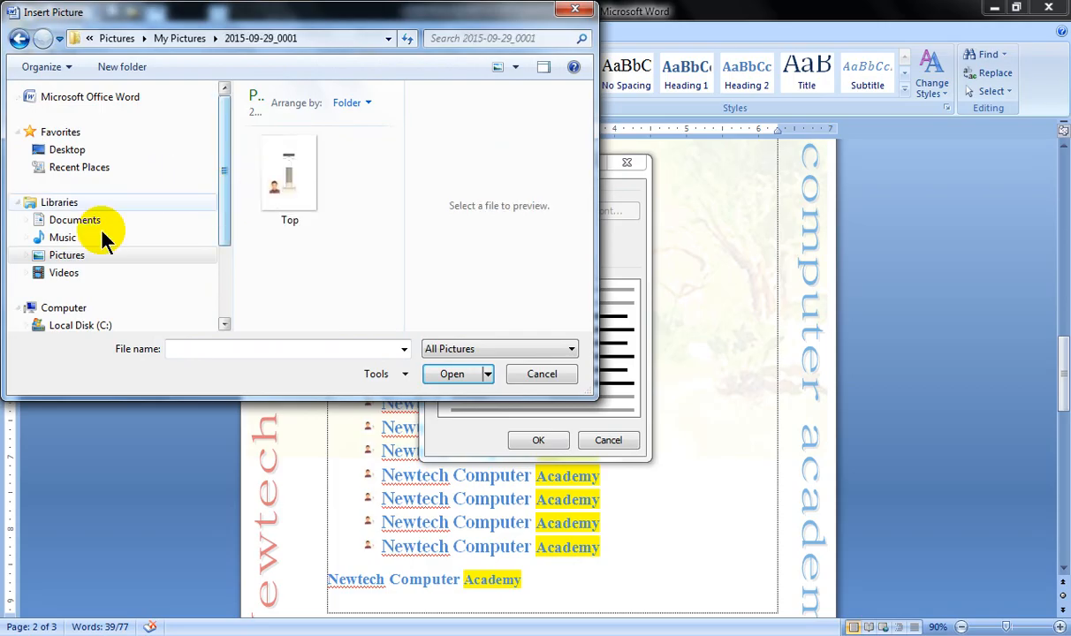
Step: Choose the portrait photo of a man in a dark shirt on a white background from the Documents library and apply it as the bullet
left_click(78, 223)
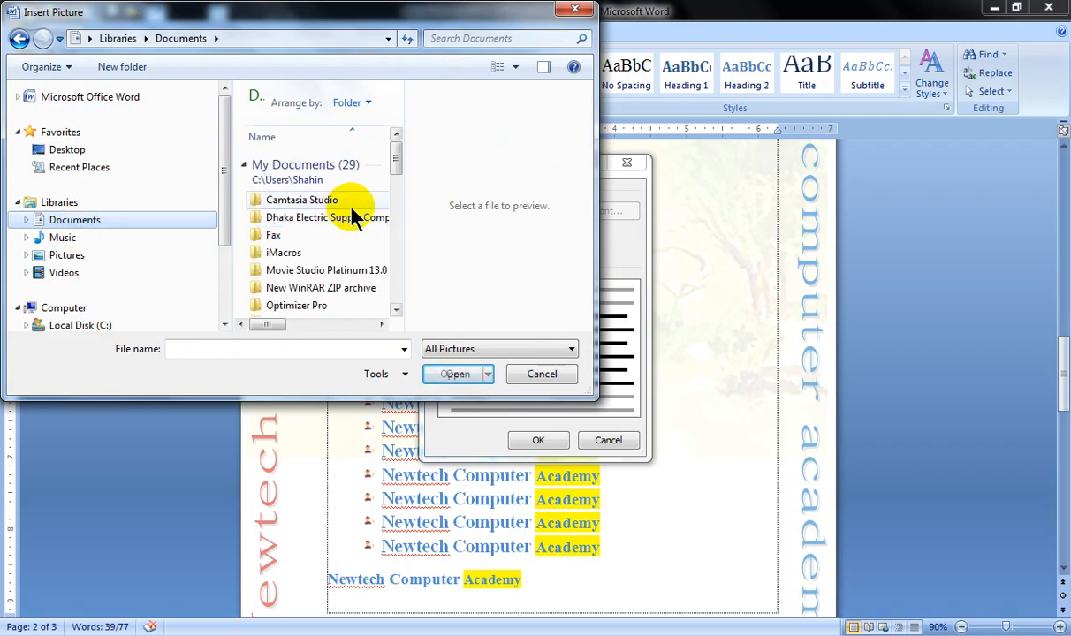
left_click_drag(394, 165, 398, 214)
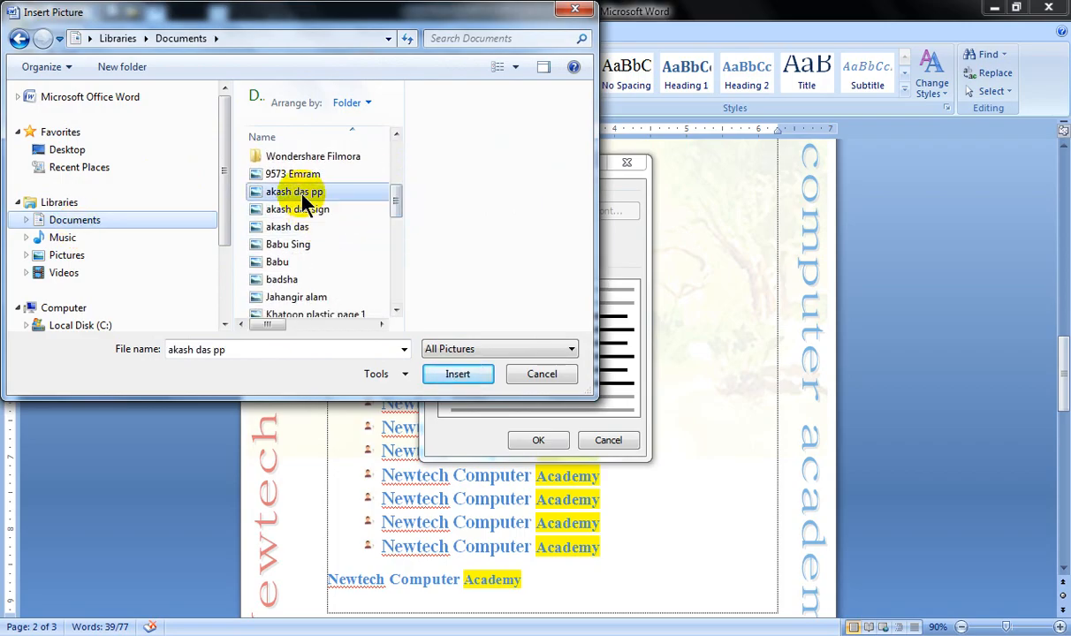
left_click(300, 192)
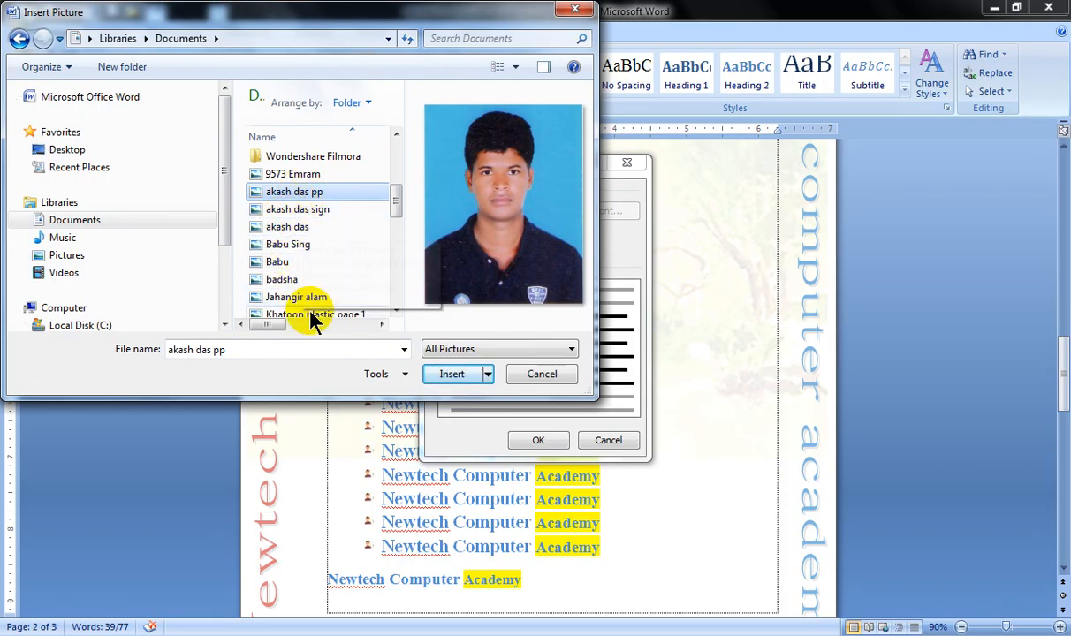
left_click(272, 262)
left_click(285, 279)
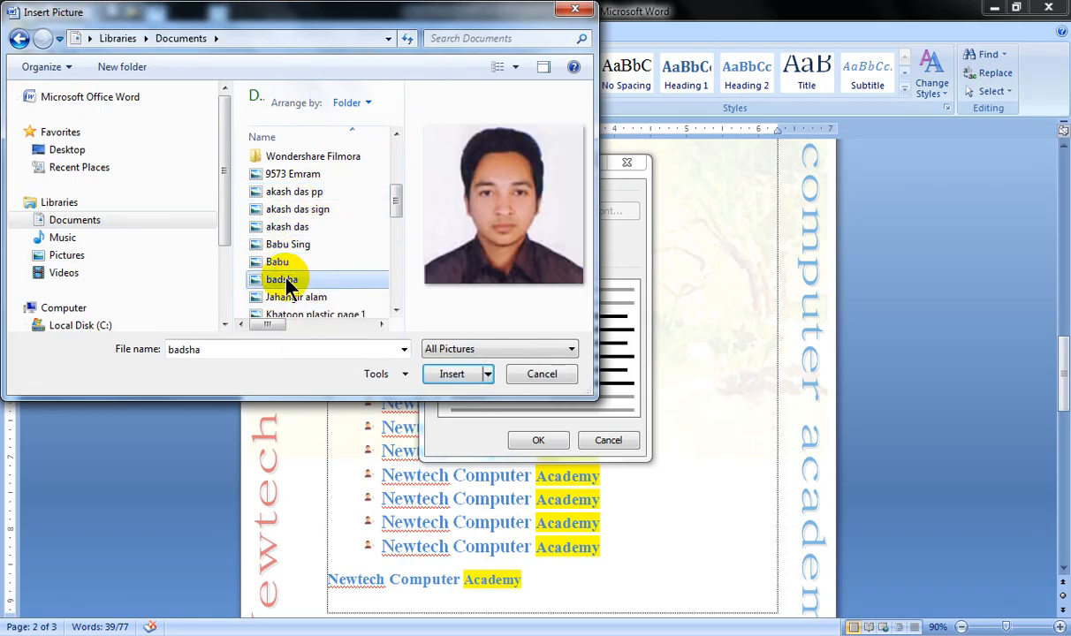
left_click(281, 245)
left_click(278, 263)
left_click(451, 375)
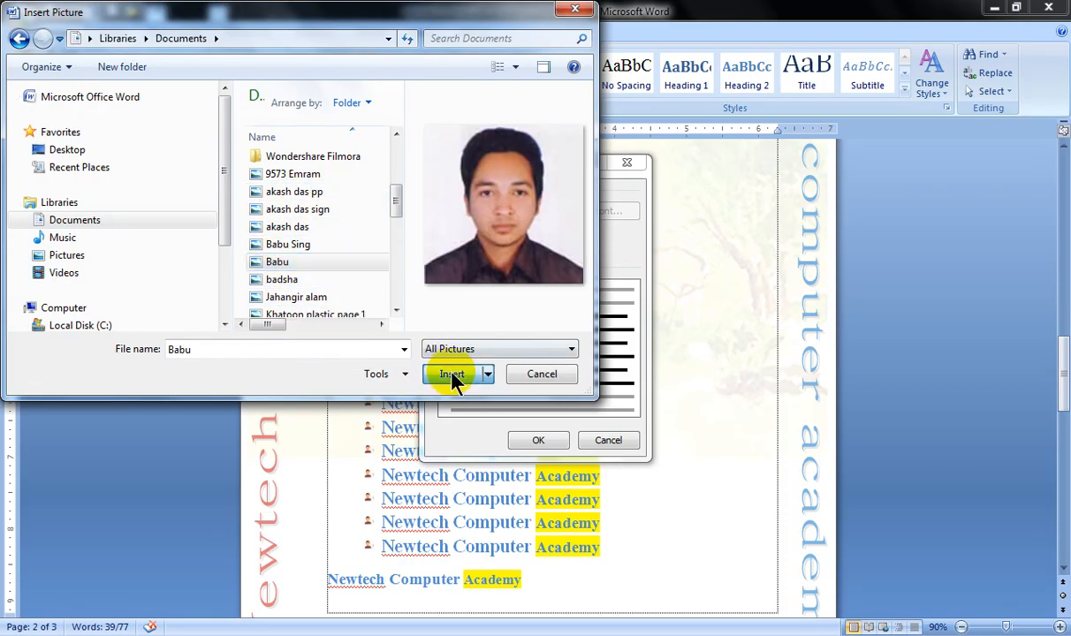
left_click(538, 441)
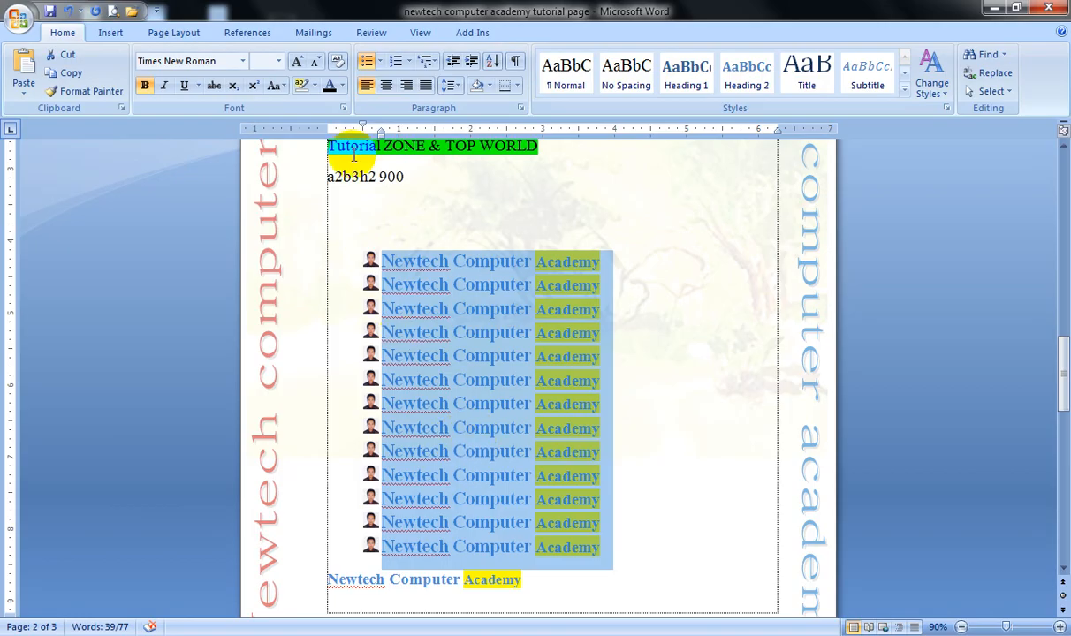
Step: Remove the picture bullets from the selected lines and apply 1., 2., 3. numbering, toggling it off and on again
left_click(366, 62)
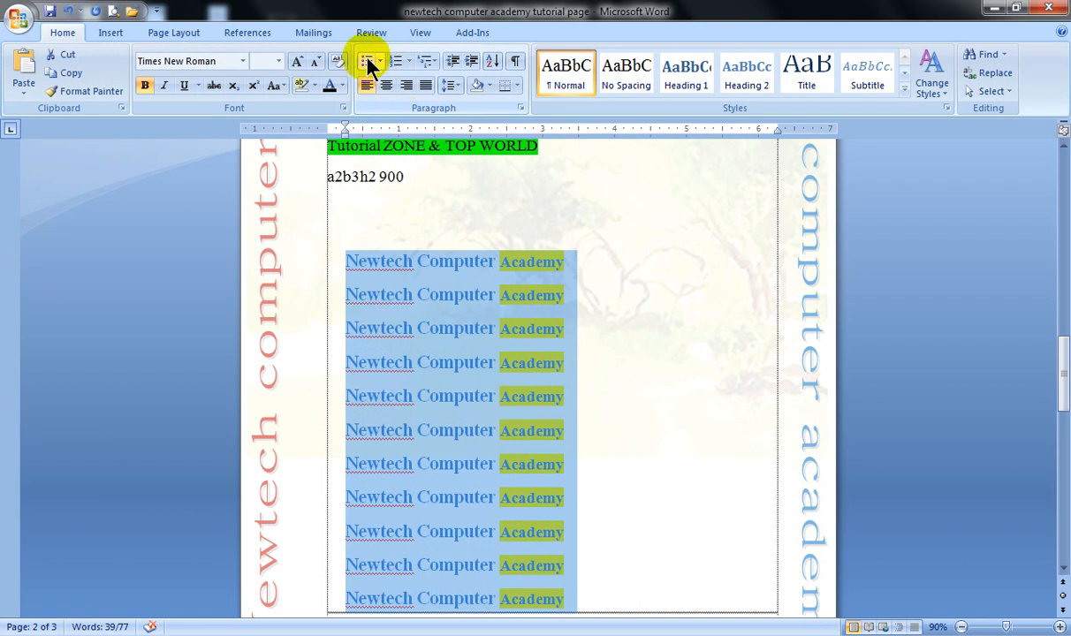
scroll(385, 148, "down", 1)
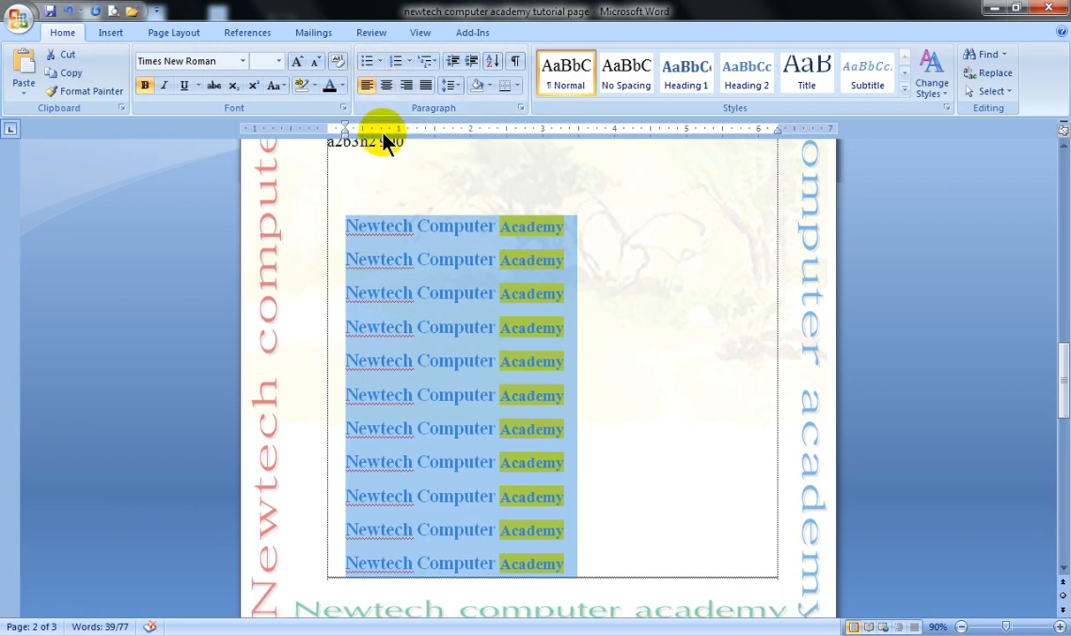
left_click(398, 62)
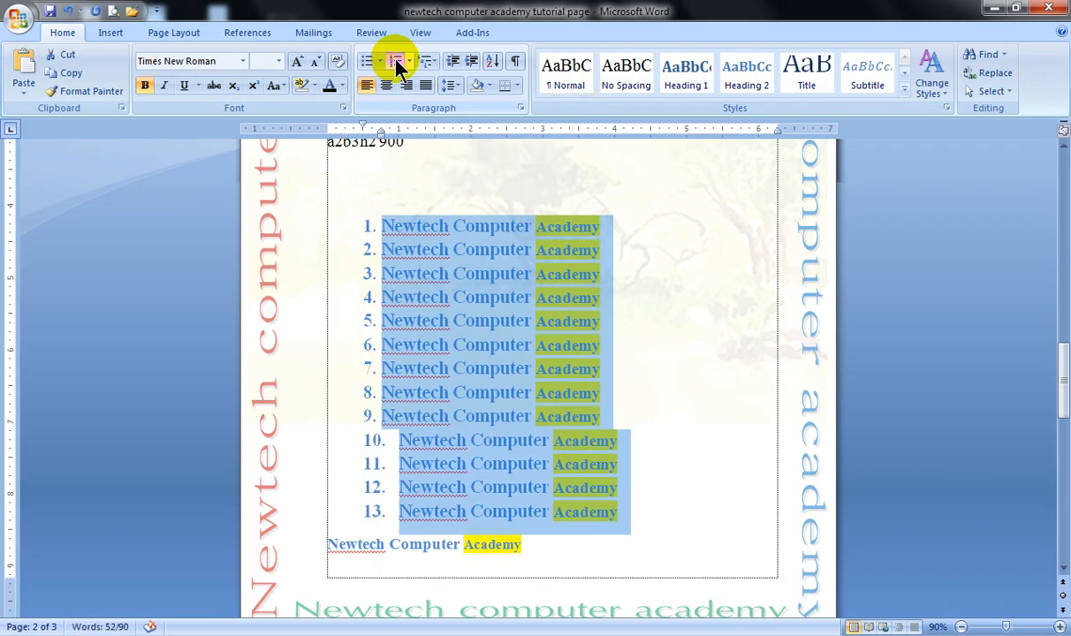
left_click(396, 67)
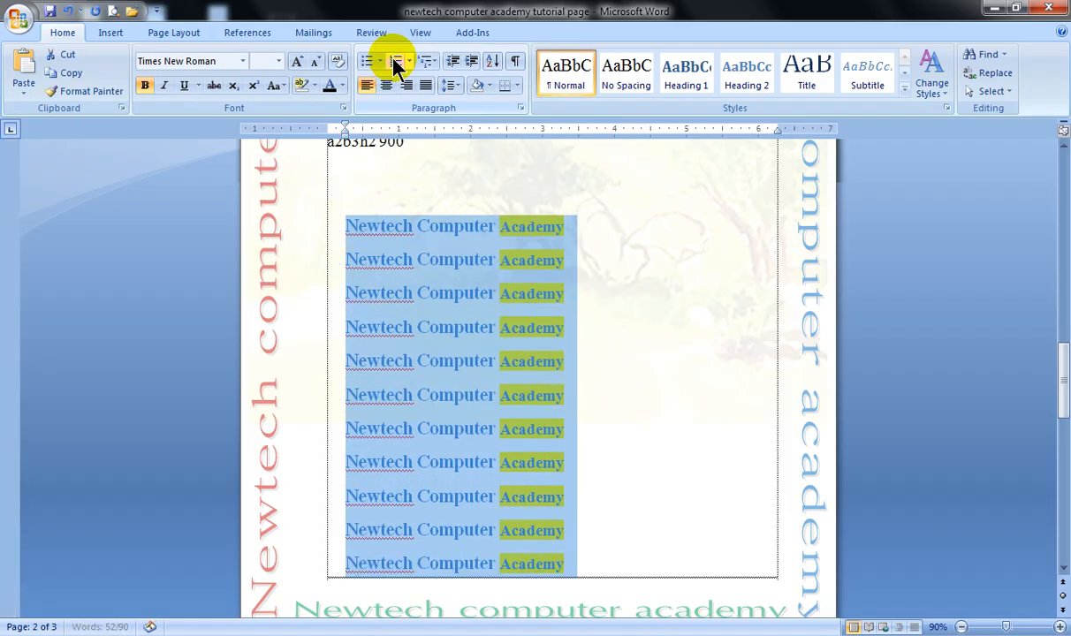
left_click(397, 66)
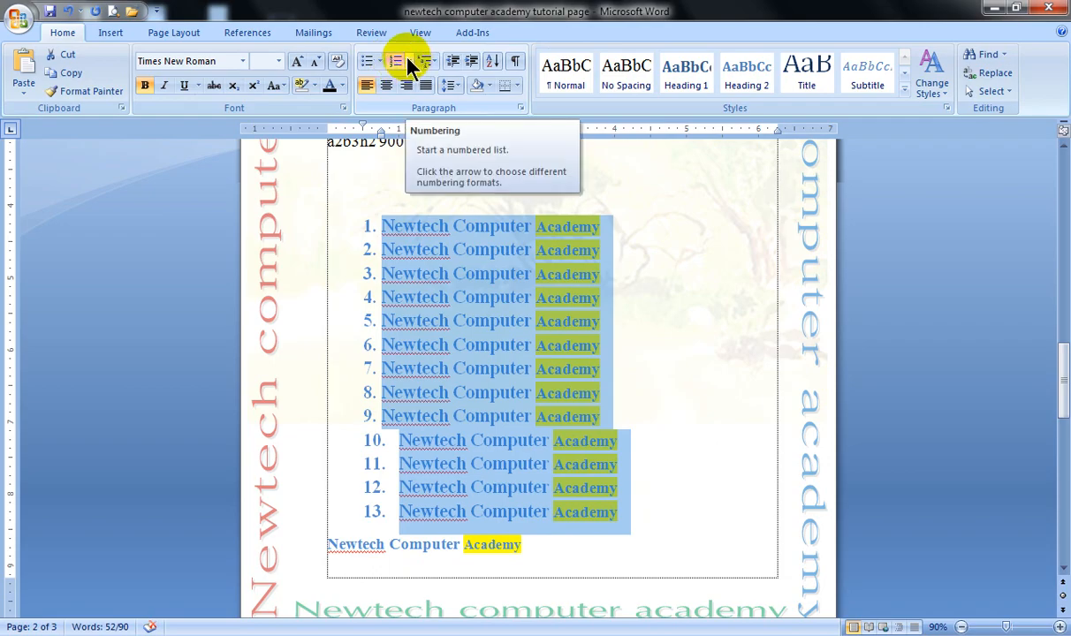
Step: Change the list numbering to the lowercase a., b., c. format and switch it back to 1., 2., 3
left_click(407, 61)
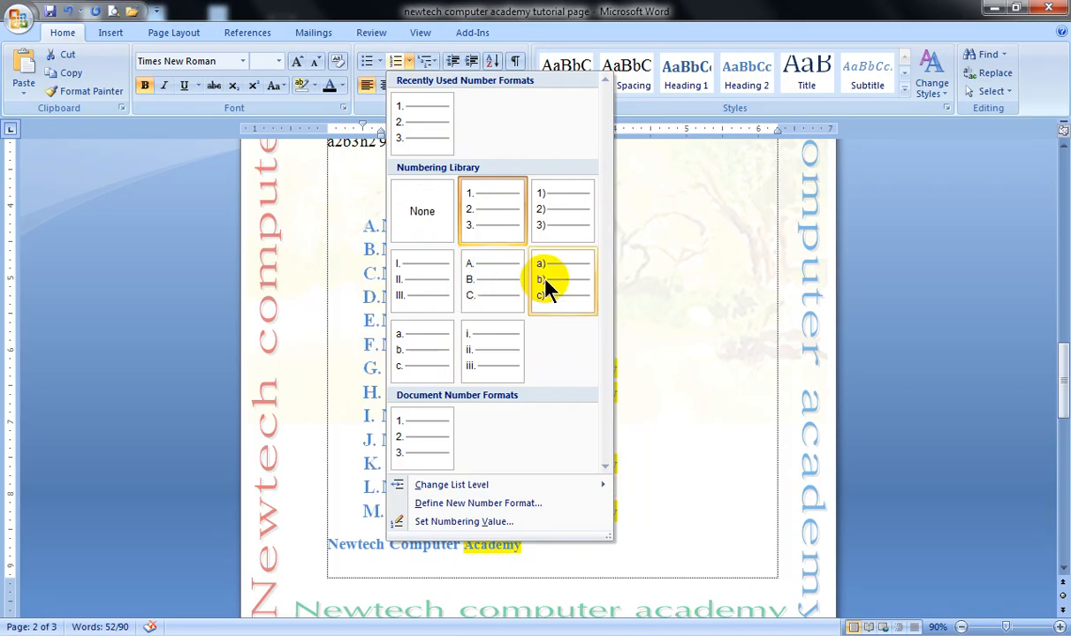
left_click(420, 352)
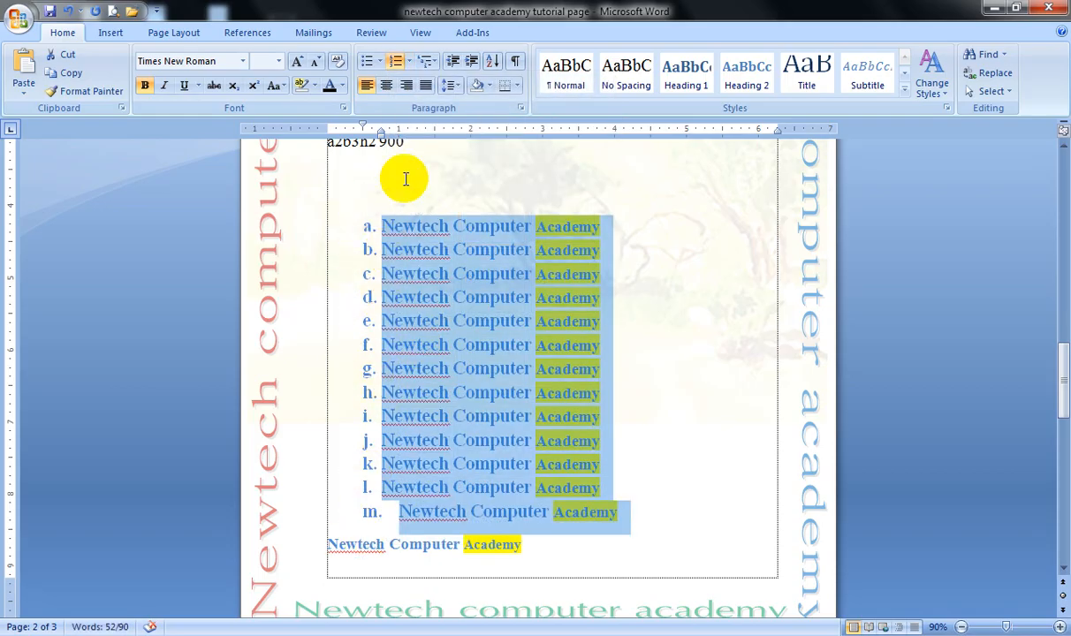
left_click(410, 64)
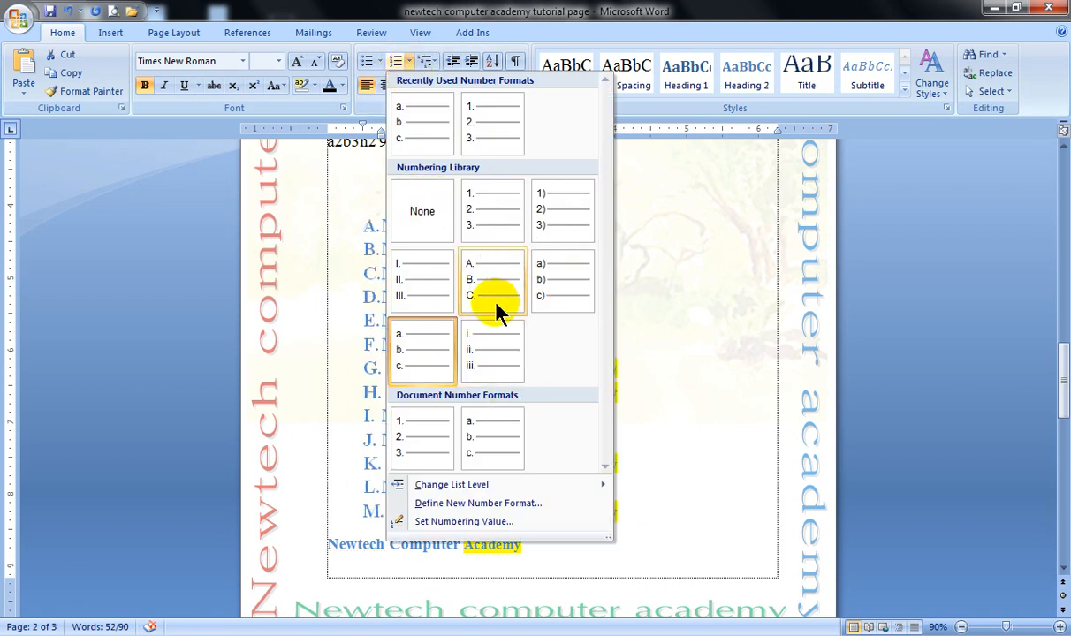
left_click(417, 442)
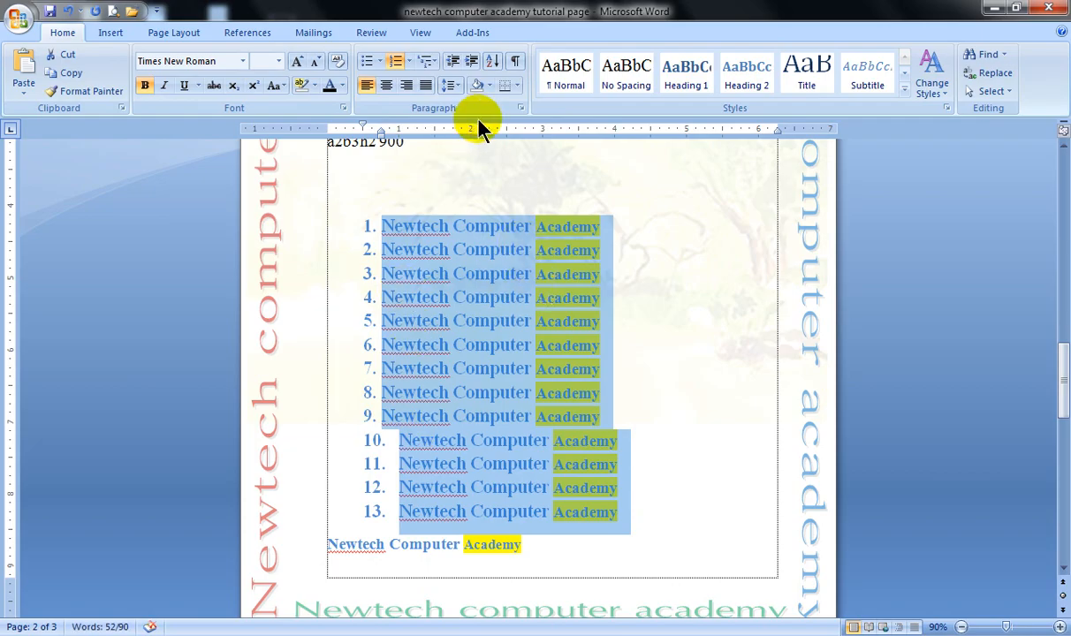
Step: Remove the list numbering and define a new 1, 2, 3 number format for the selected lines using the Angsana New font
left_click(396, 65)
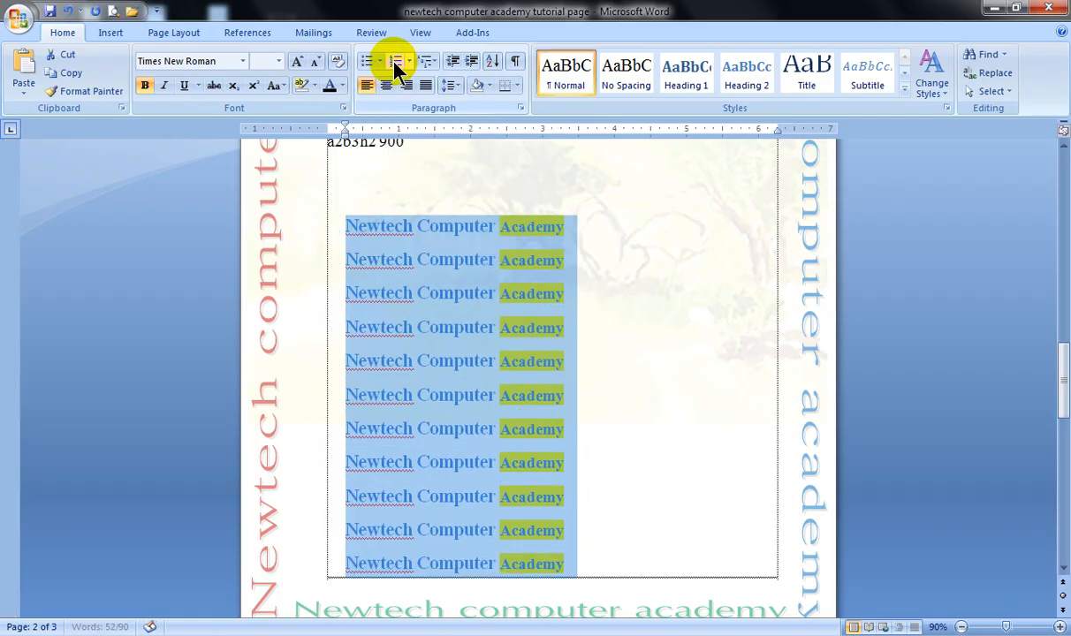
left_click(408, 63)
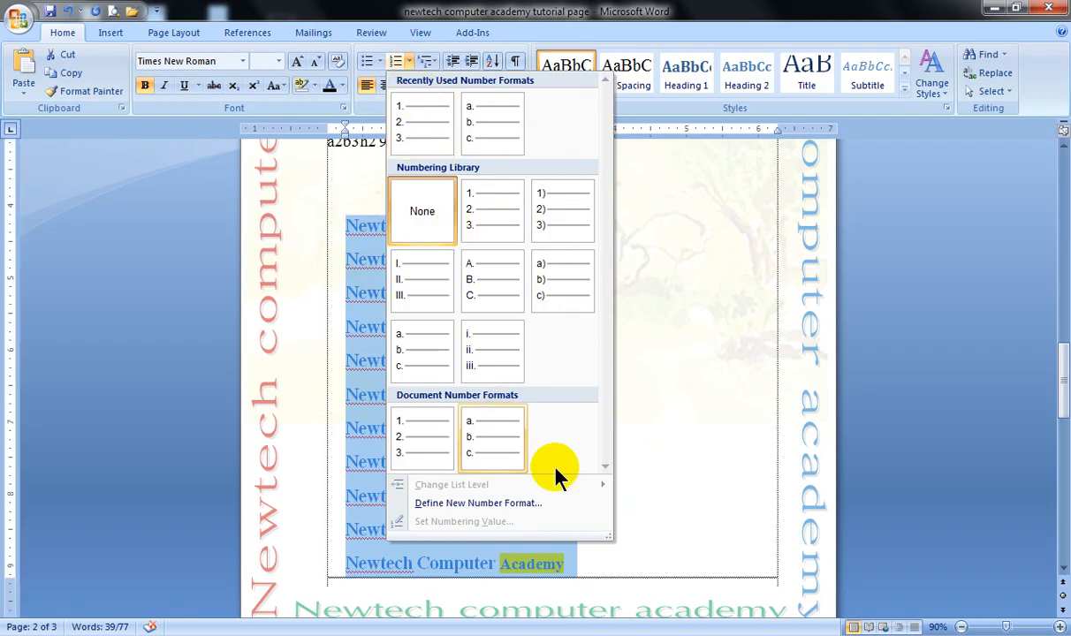
left_click(471, 502)
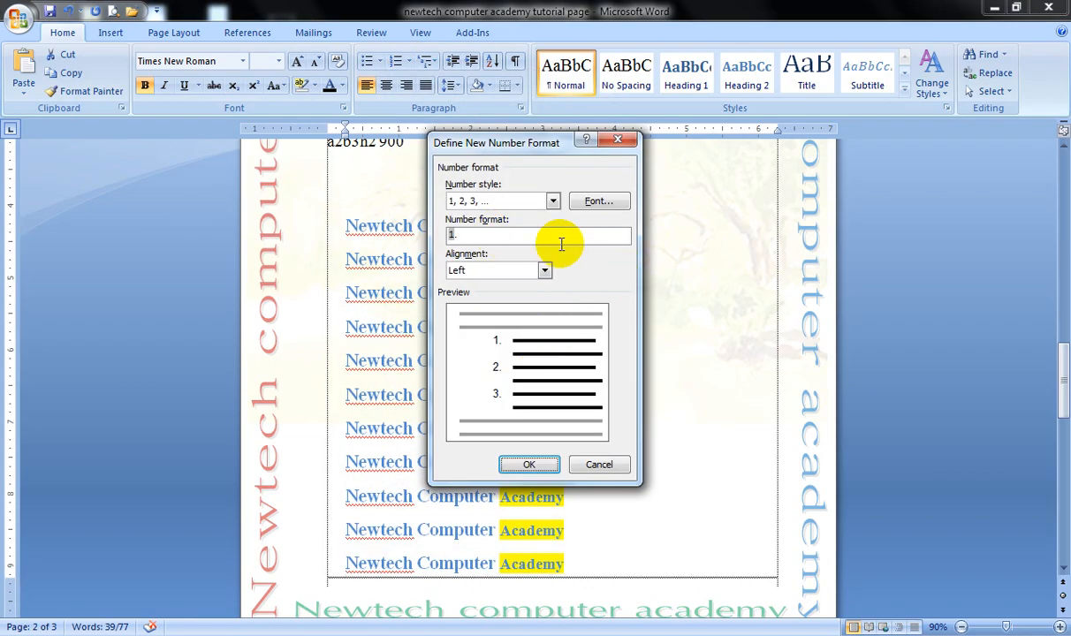
left_click(599, 202)
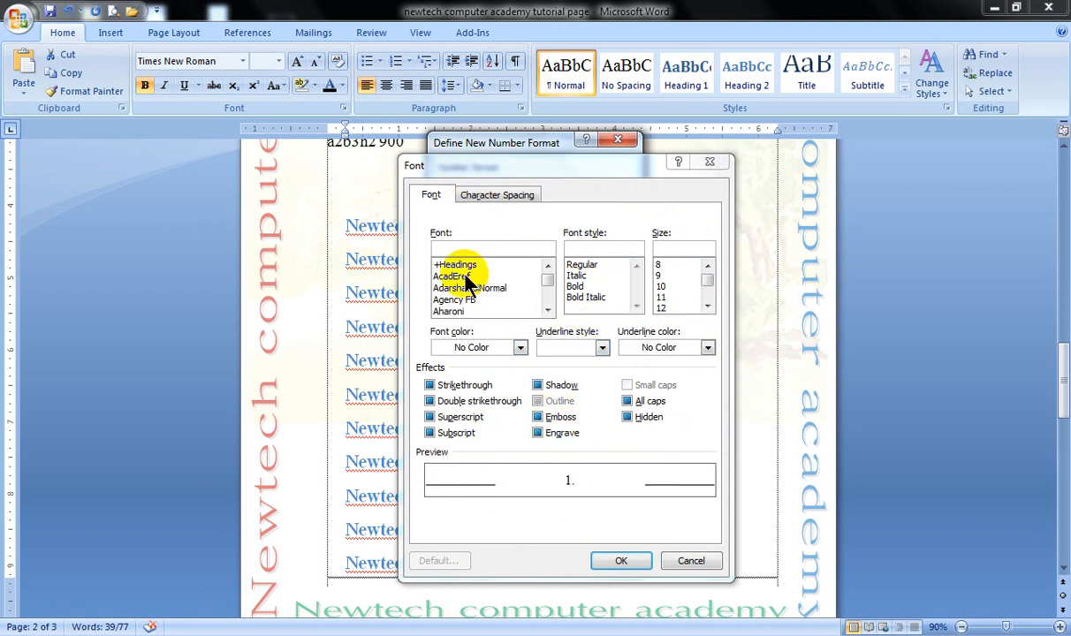
left_click(548, 307)
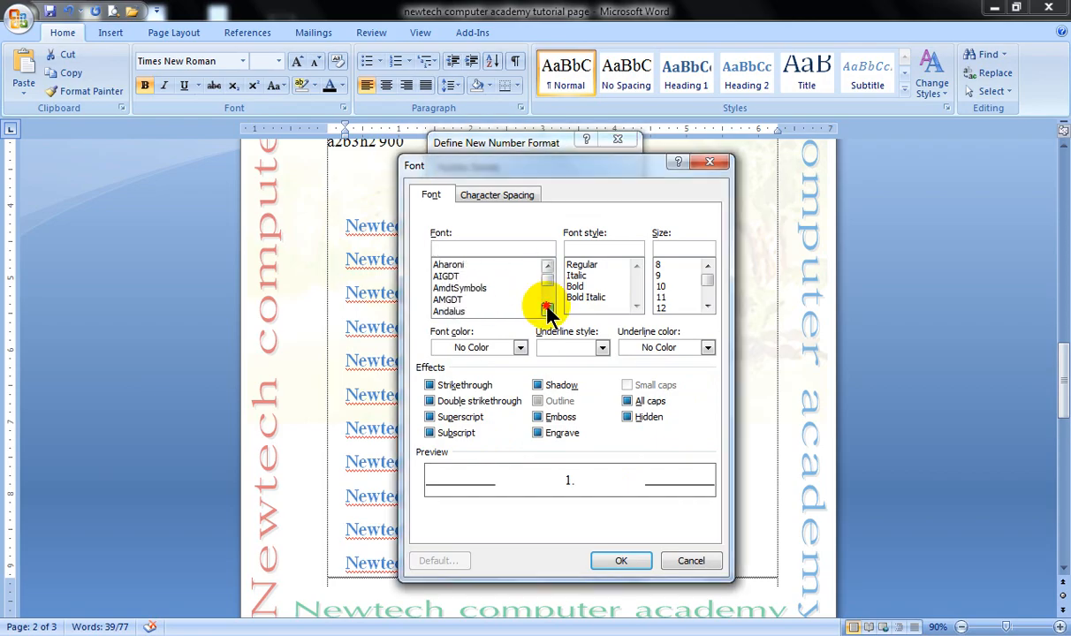
left_click(461, 299)
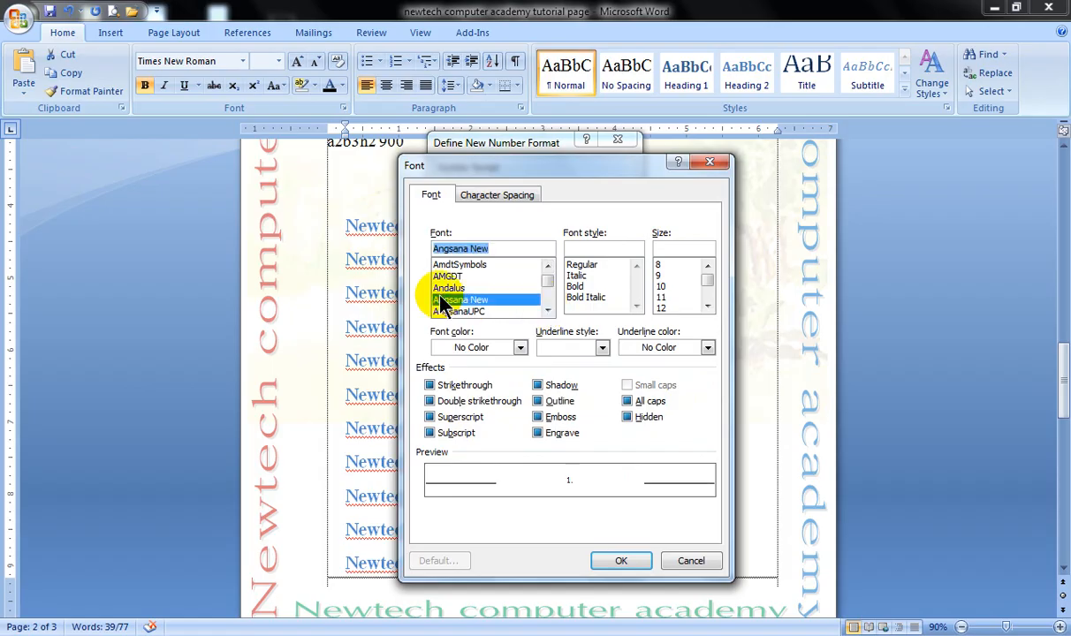
left_click(623, 565)
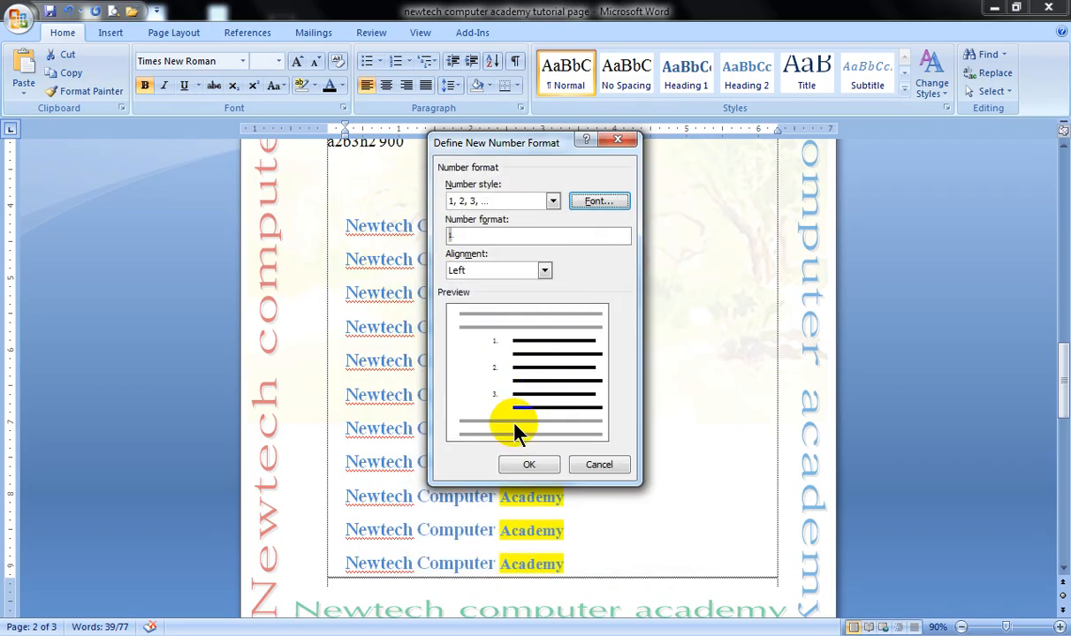
left_click(524, 476)
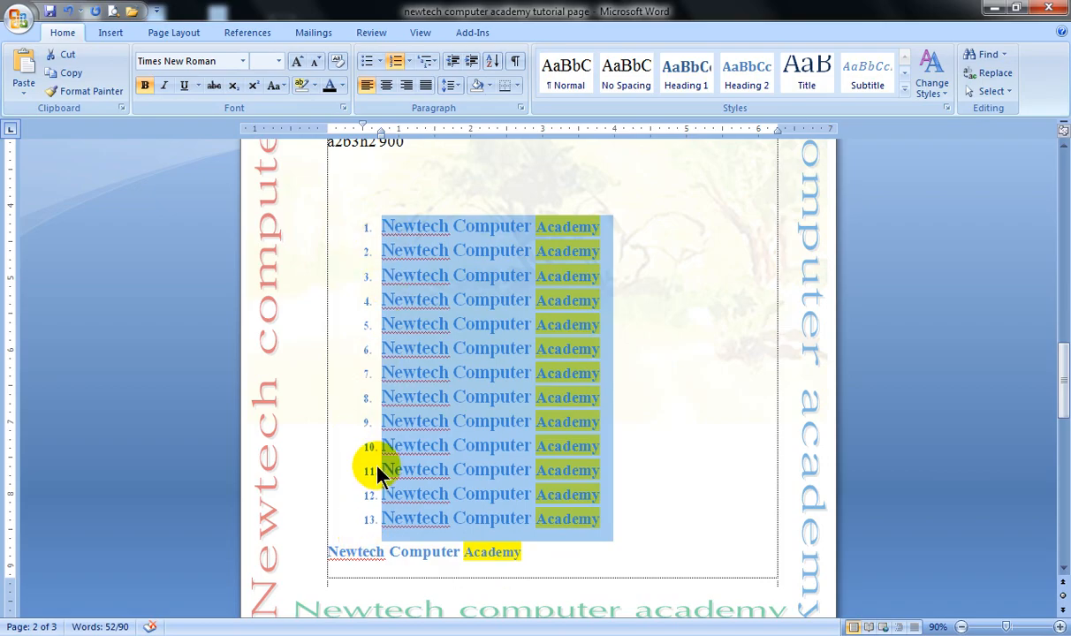
Step: Remove the numbering from the selected lines and apply the 1), a), i) multilevel list
left_click(395, 67)
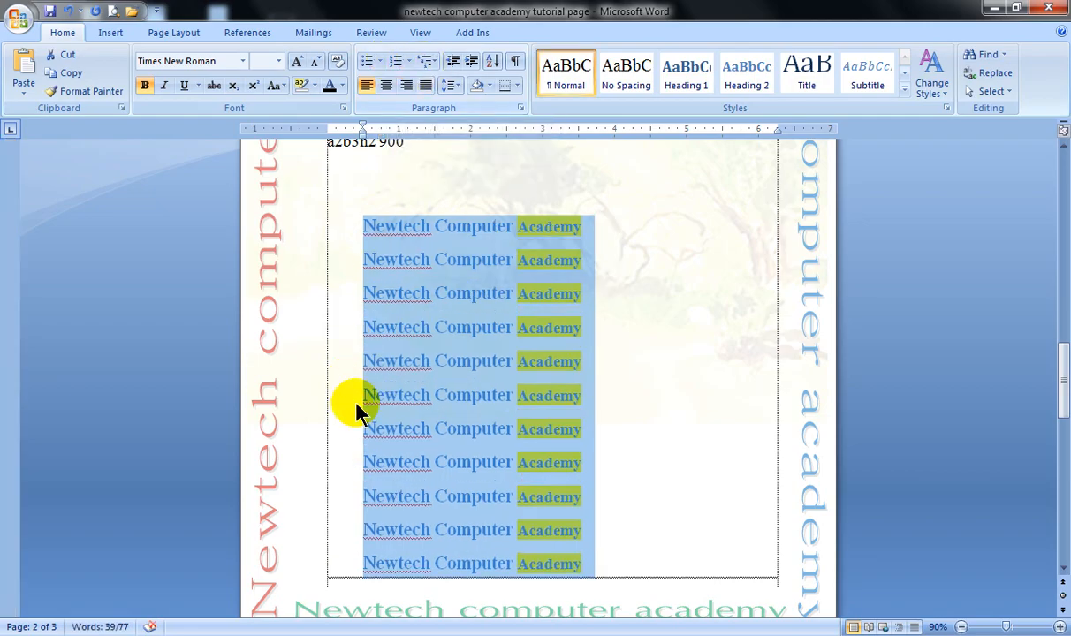
left_click(426, 63)
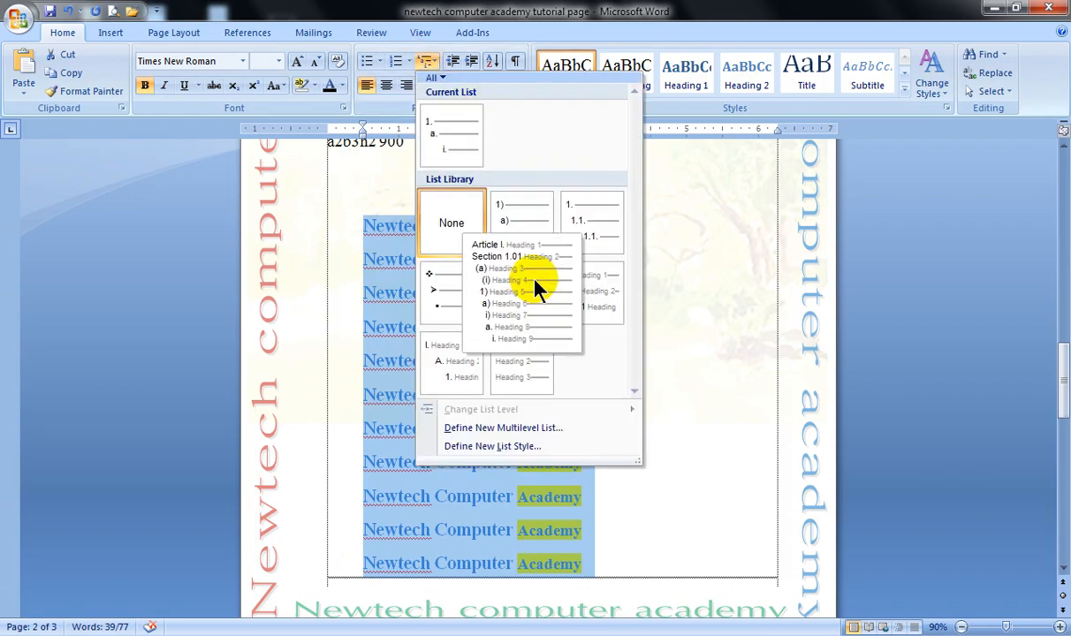
left_click(525, 213)
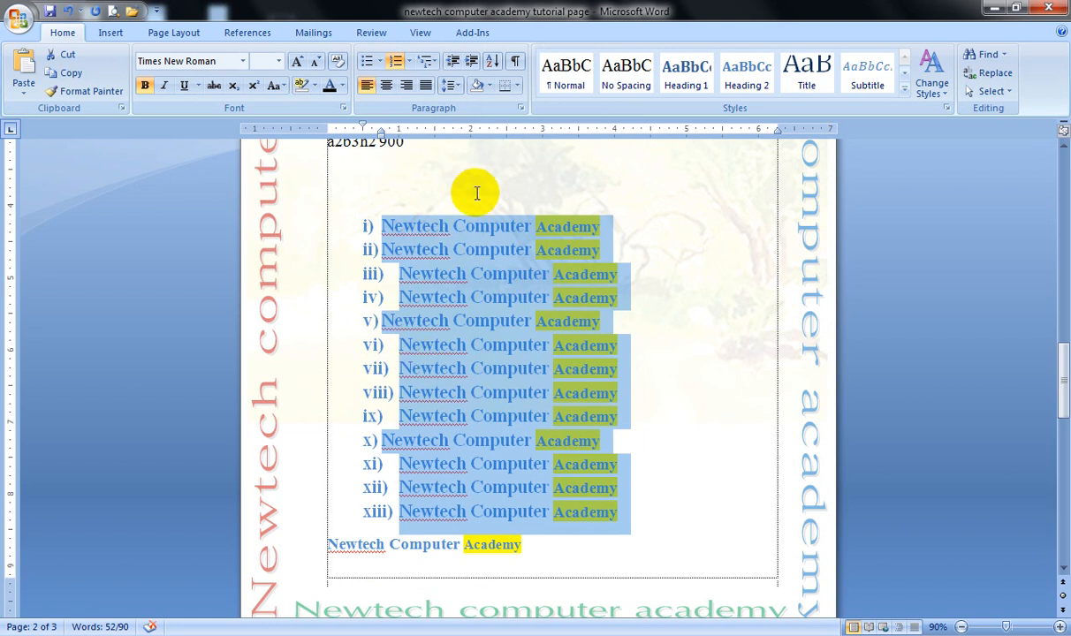
Step: Change the selected lines to the I. Heading 1, A. Heading 2, 1. Heading 3 multilevel list and check the result
left_click(424, 60)
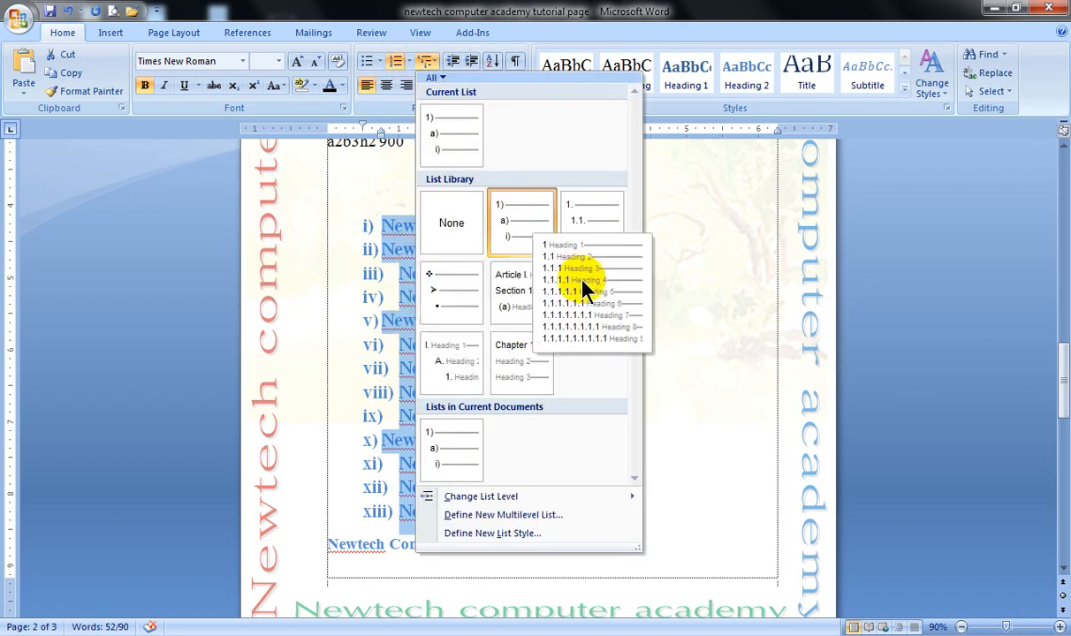
left_click(454, 364)
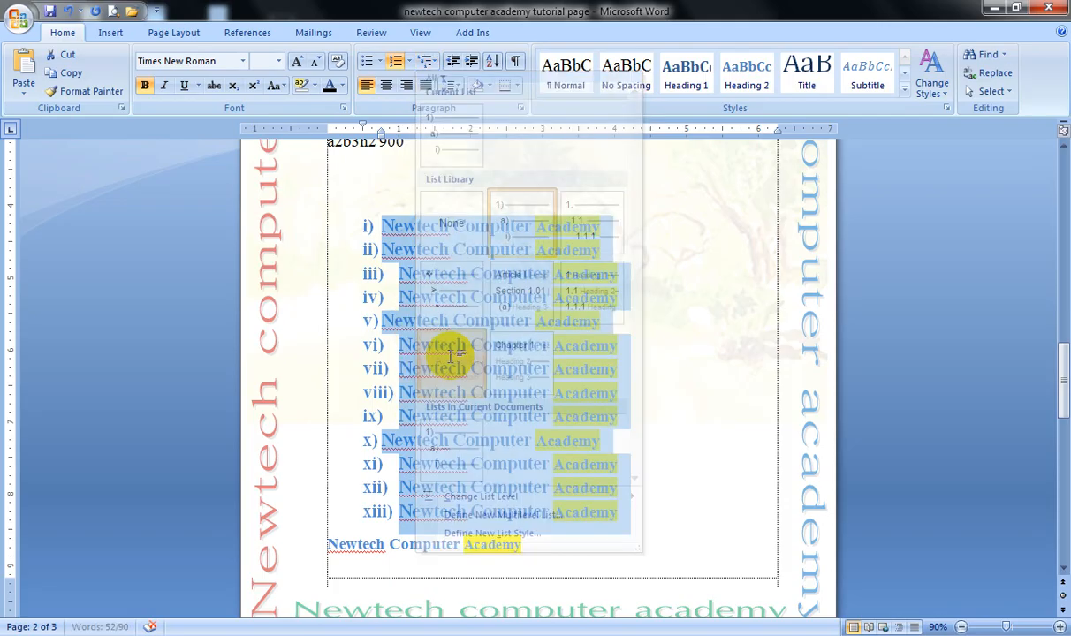
scroll(478, 314, "up", 3)
scroll(478, 315, "down", 10)
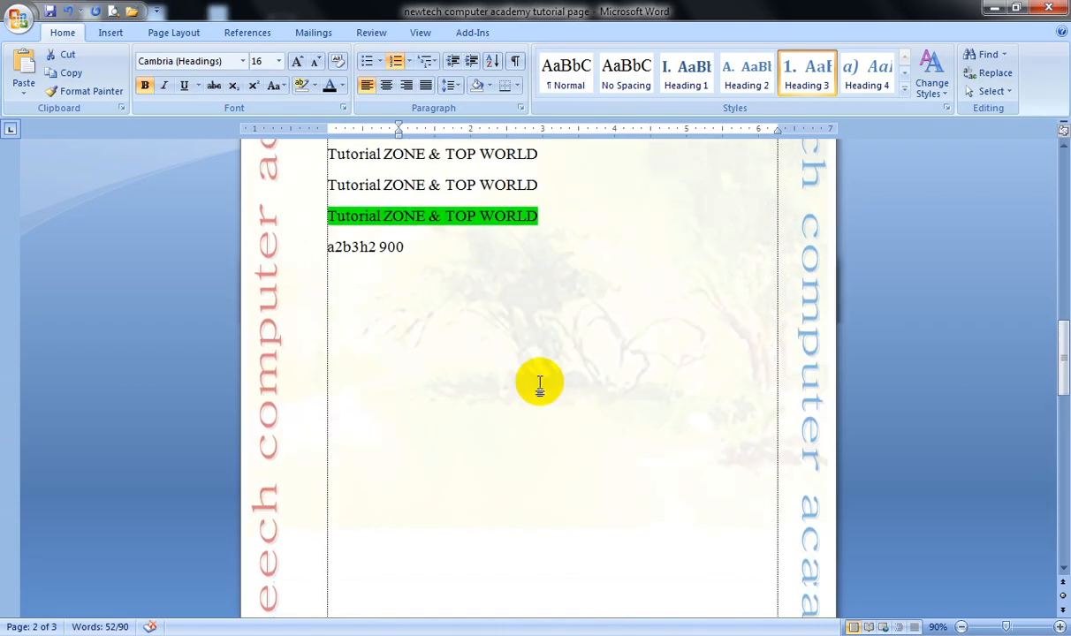
scroll(535, 380, "down", 3)
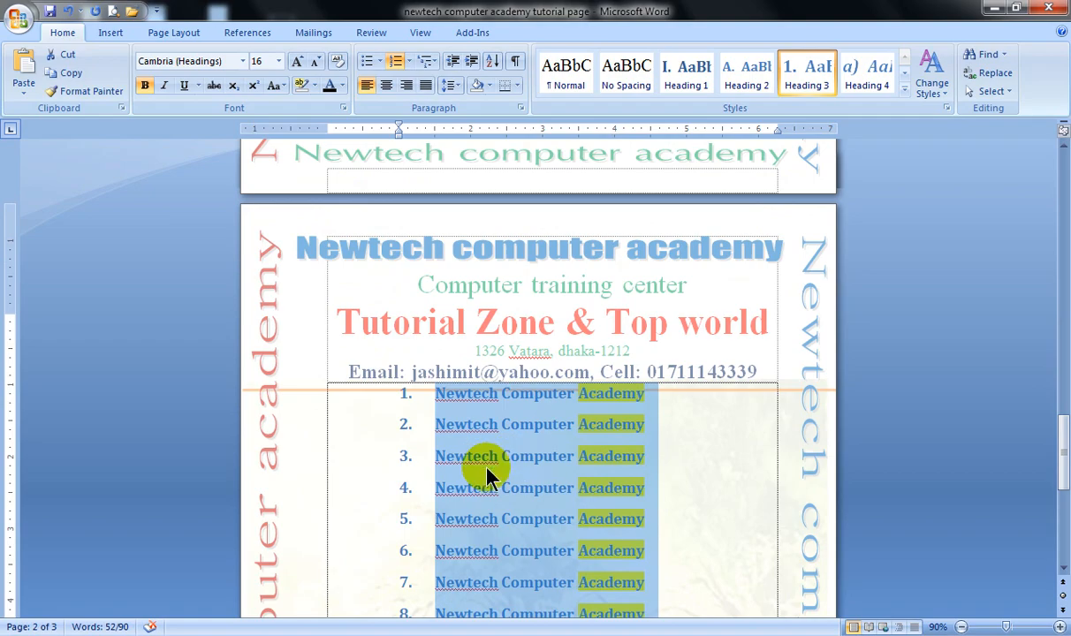
scroll(486, 476, "down", 2)
scroll(482, 479, "down", 3)
scroll(478, 475, "up", 3)
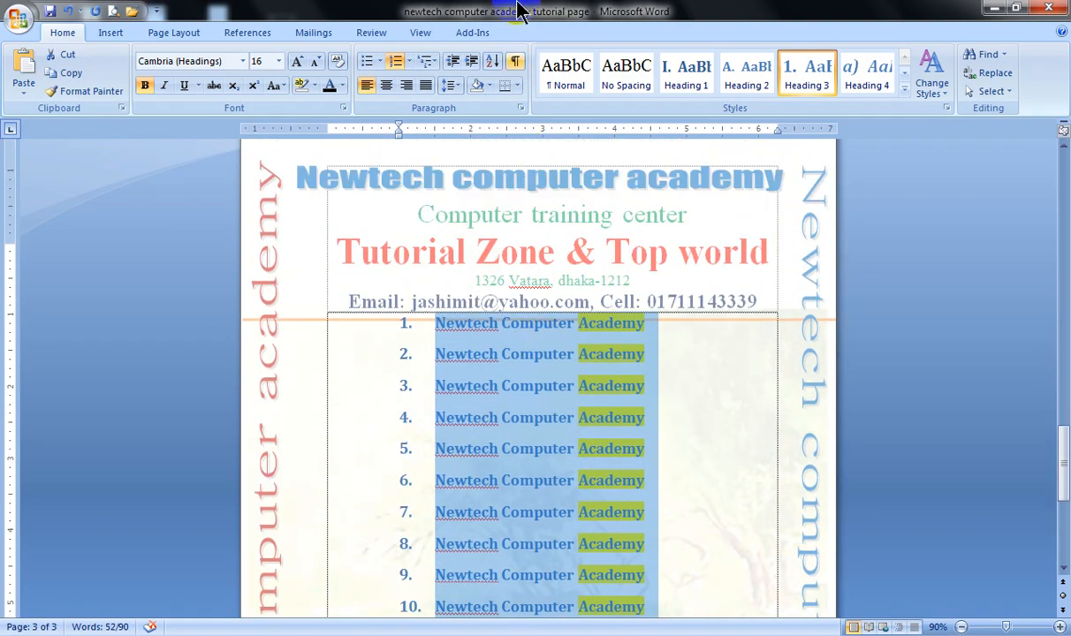
Step: Switch the selected lines to the 1 Heading 1, 1.1 Heading 2, 1.1.1 Heading 3 multilevel list and check the numbering
left_click(423, 61)
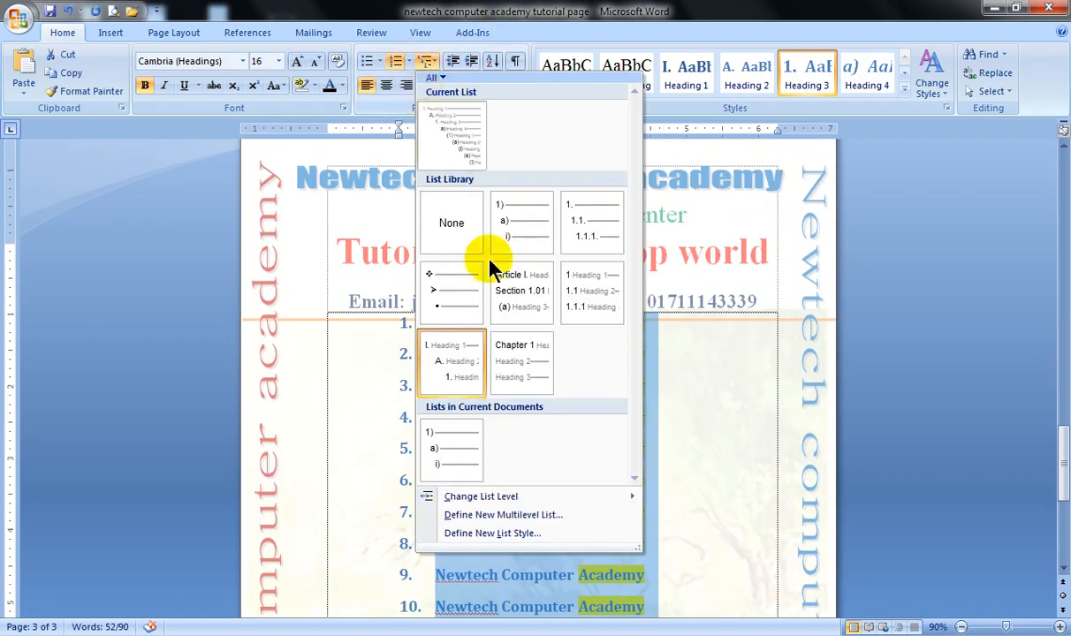
left_click(610, 291)
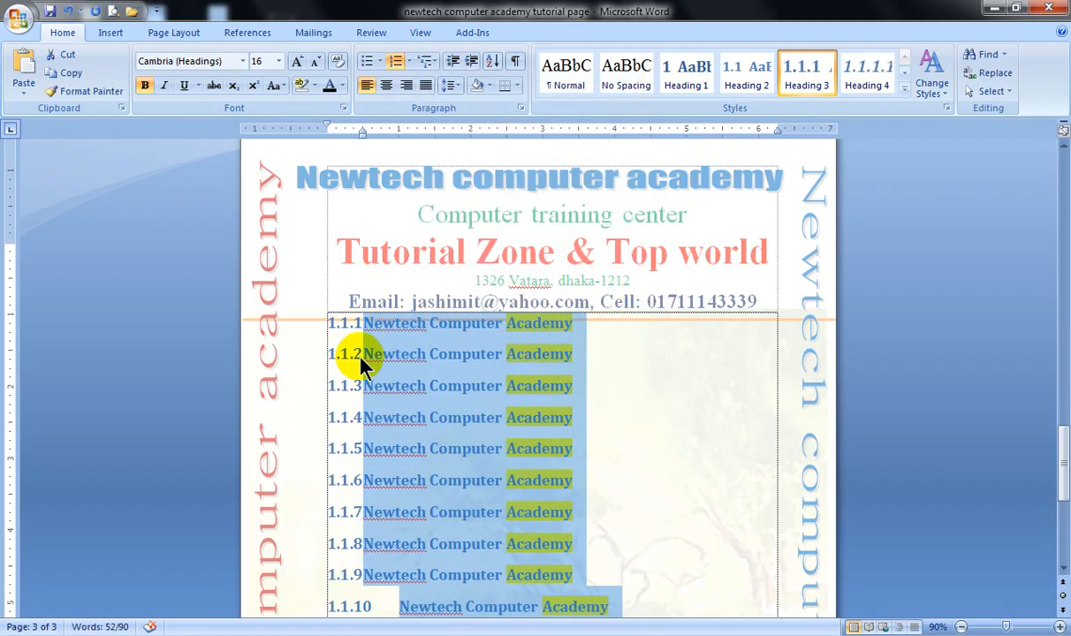
scroll(488, 430, "down", 1)
scroll(488, 431, "down", 2)
scroll(464, 402, "up", 3)
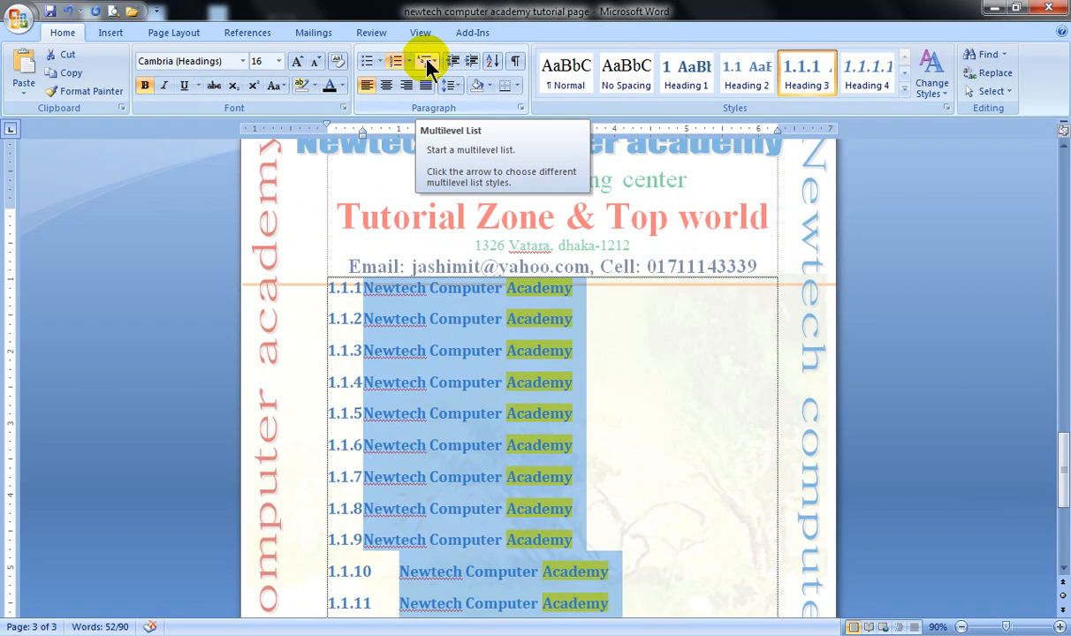
Step: Remove the multilevel numbering from the selected lines by setting the list format to None
left_click(427, 65)
left_click(427, 65)
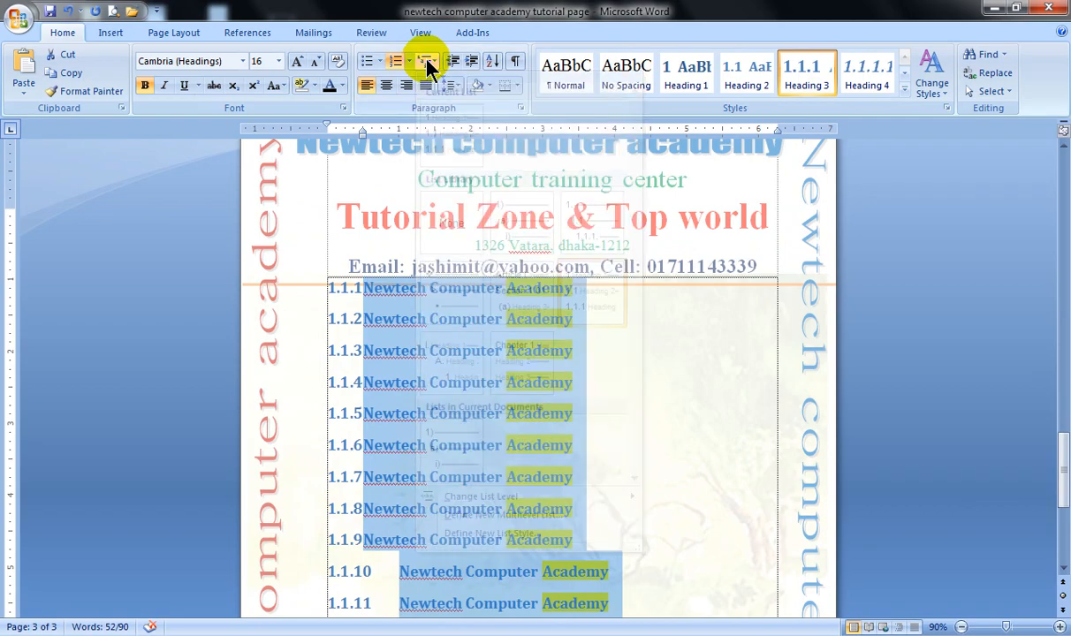
left_click(427, 65)
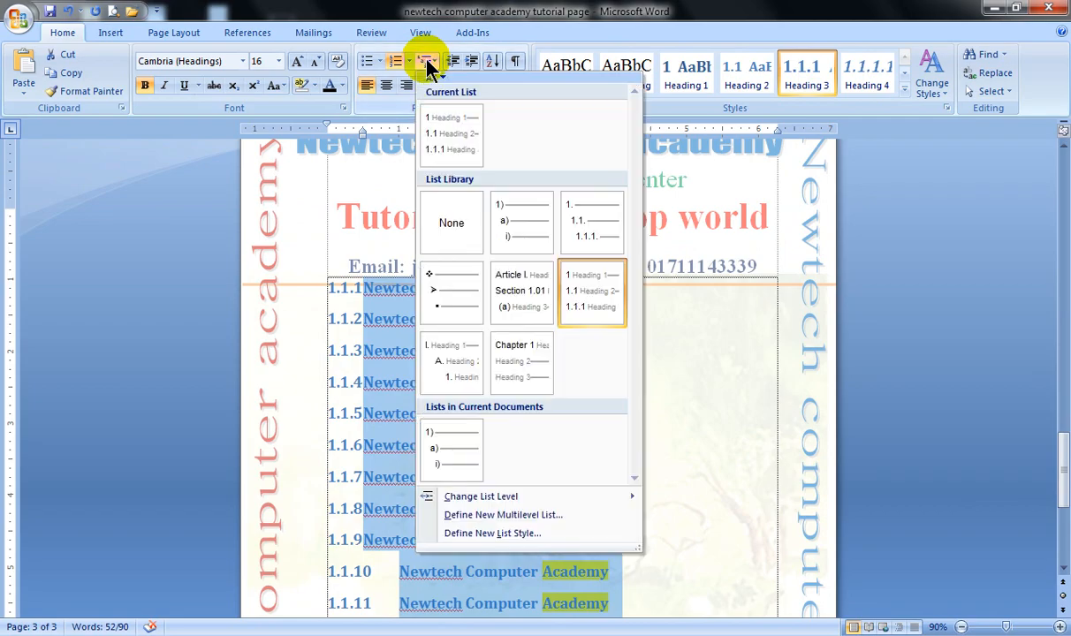
left_click(460, 236)
scroll(459, 237, "up", 2)
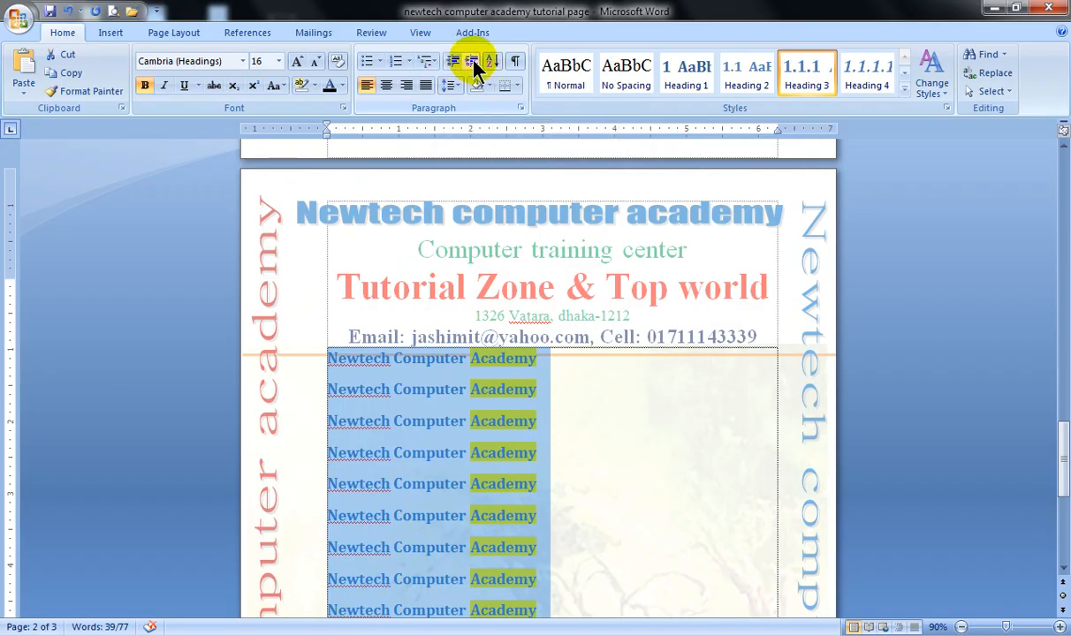
Step: Increase the indent of the selected lines by three levels, decrease it back to the page margin and check the lines
left_click(473, 64)
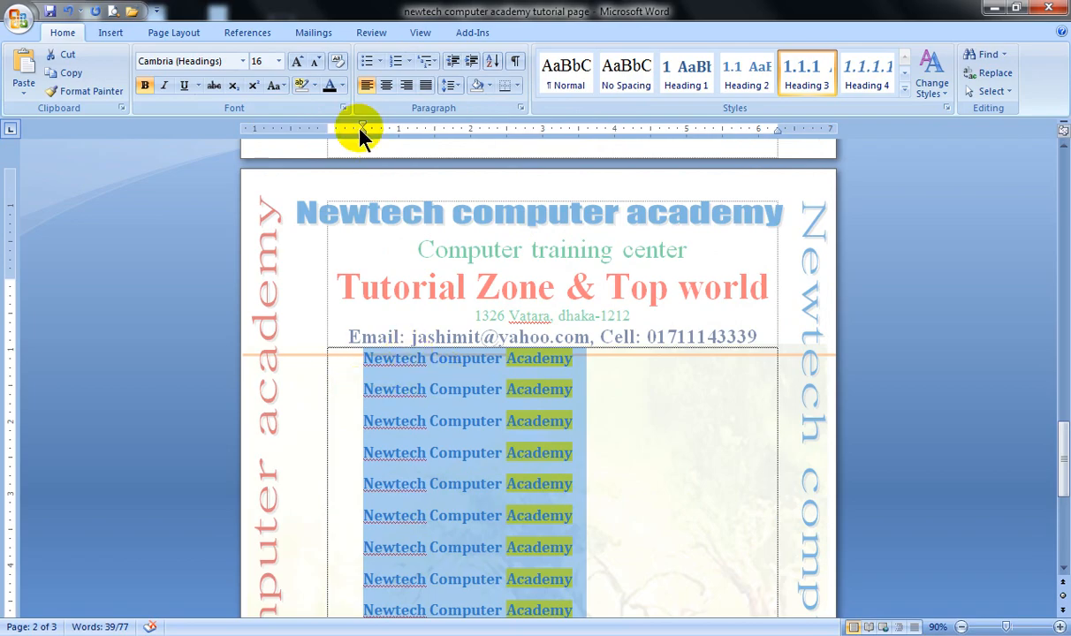
left_click(471, 61)
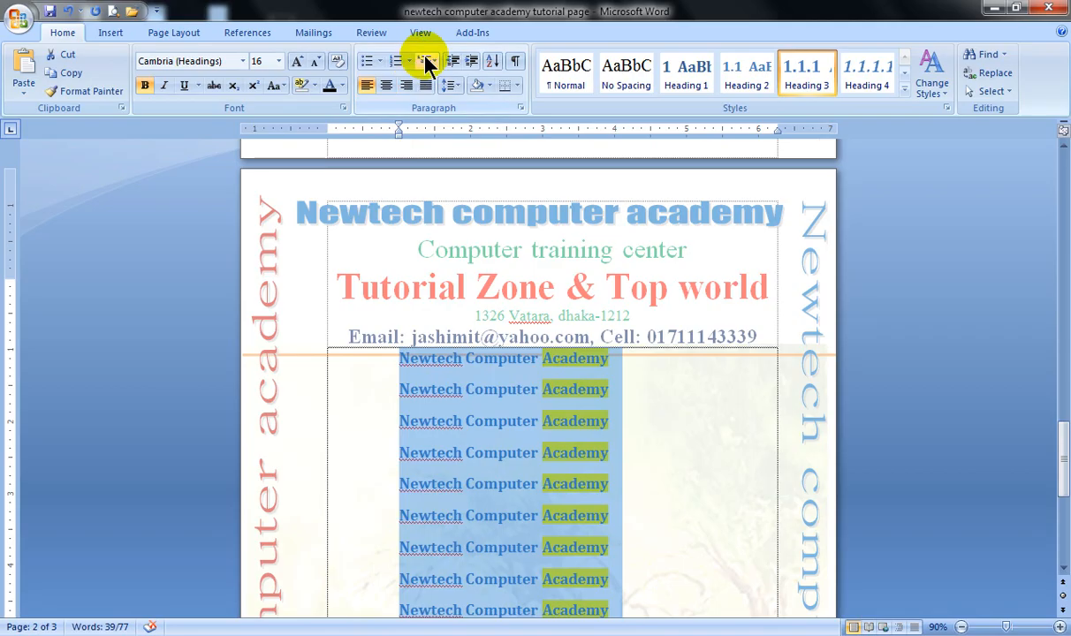
left_click(471, 62)
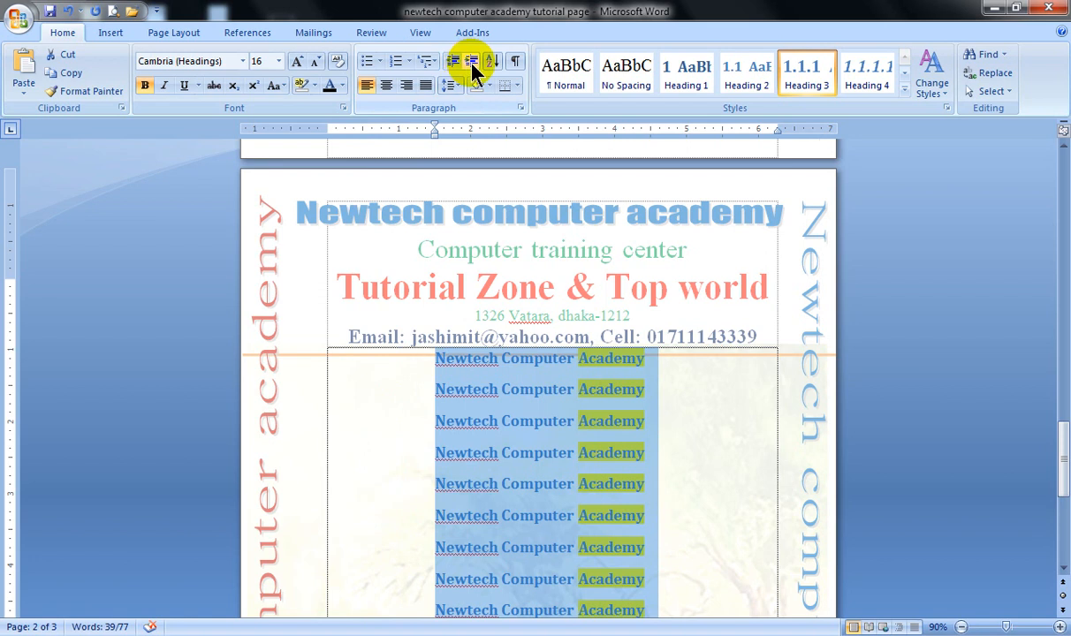
left_click(453, 61)
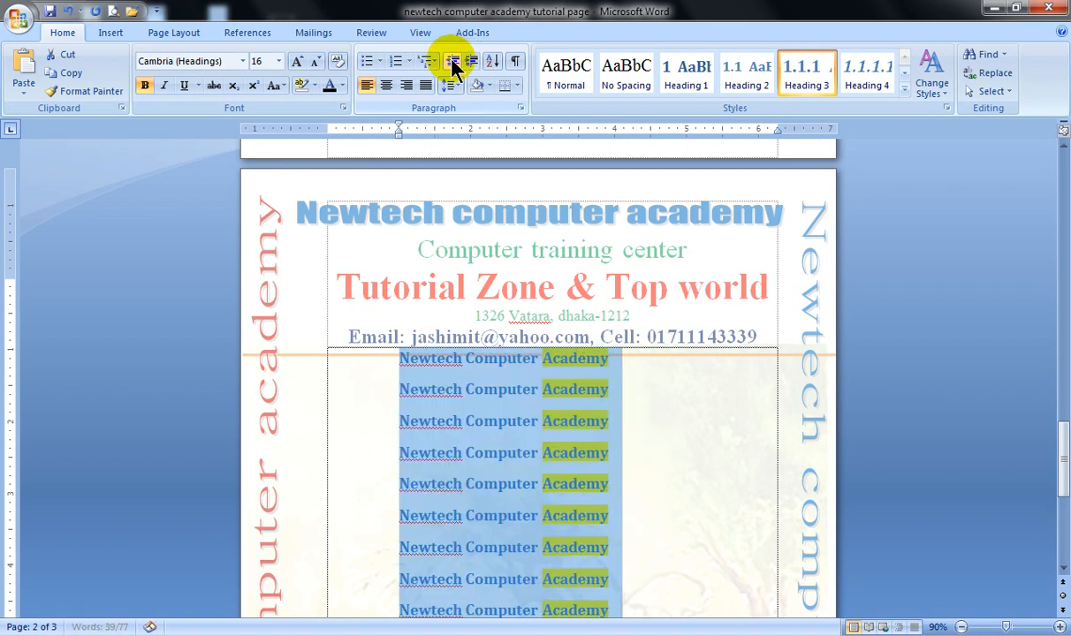
left_click(453, 63)
left_click(454, 63)
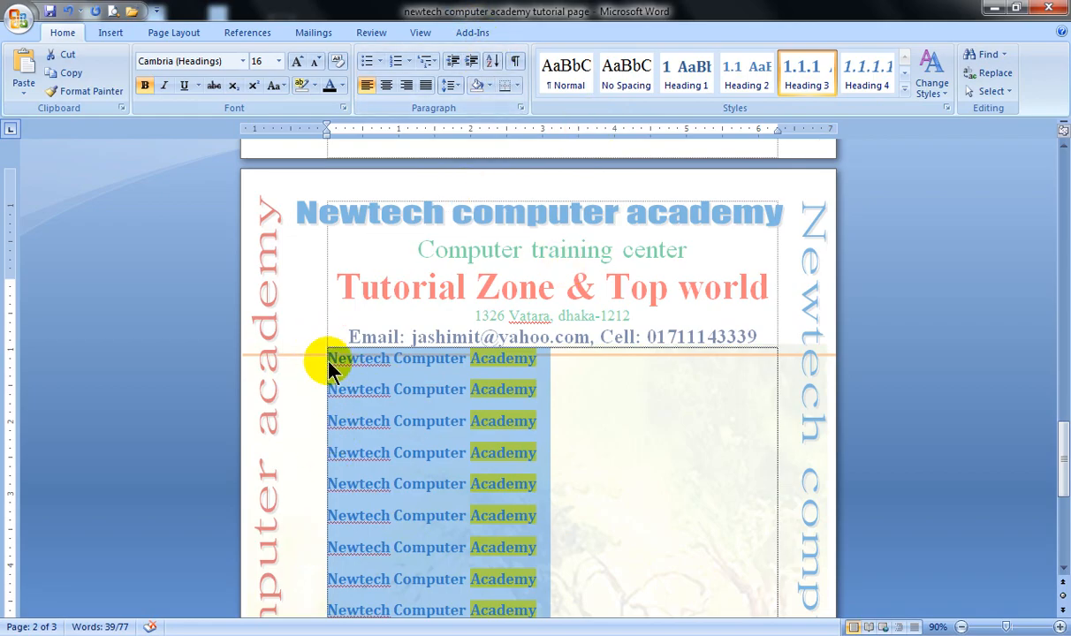
scroll(478, 511, "down", 5)
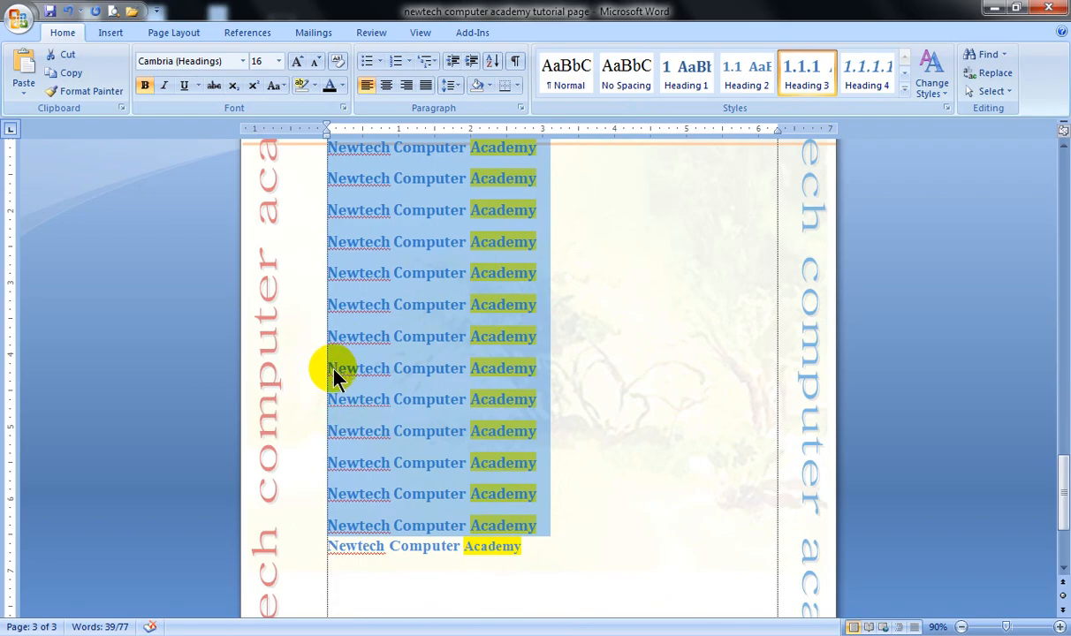
scroll(397, 424, "down", 2)
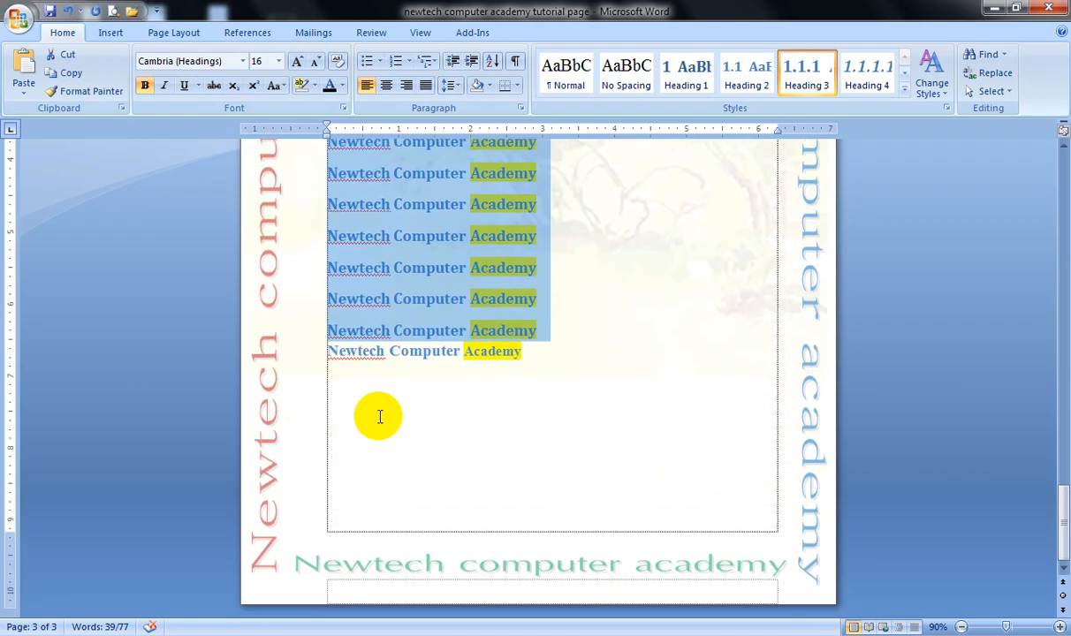
scroll(416, 393, "up", 4)
scroll(416, 393, "up", 2)
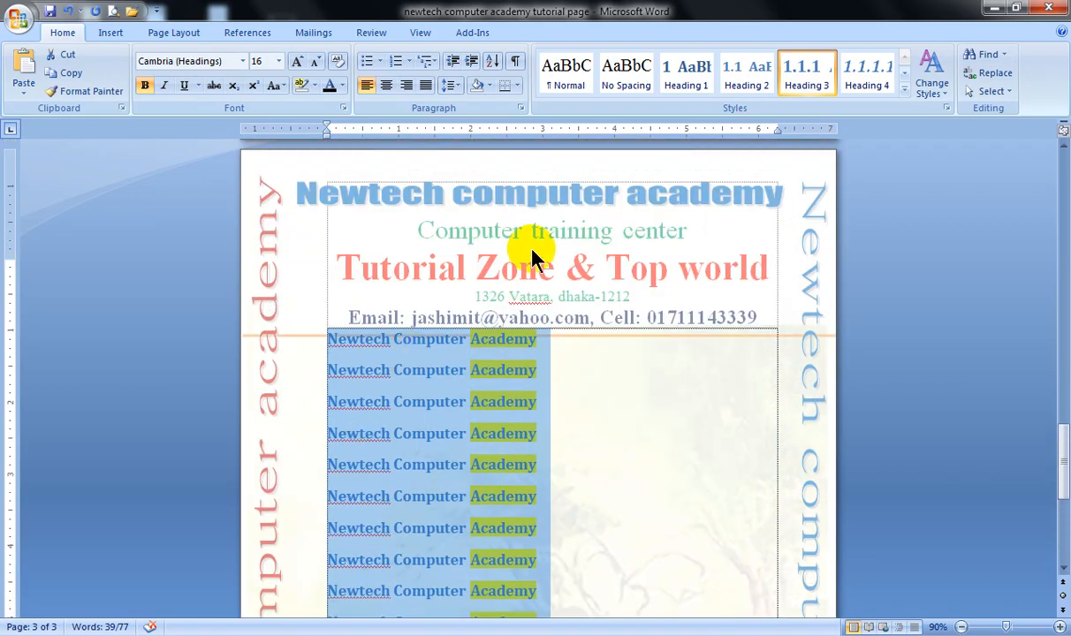
Step: Show the paragraph marks and hidden formatting symbols, dismissing the Windows color scheme prompt, and look through the document's pages
left_click(517, 66)
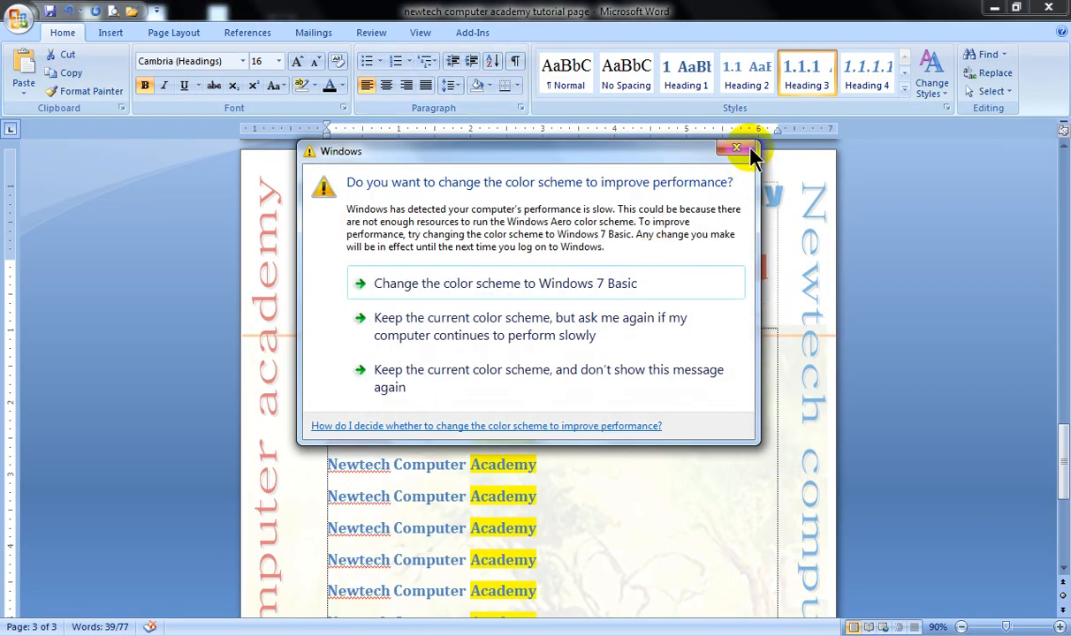
left_click(747, 150)
left_click(512, 62)
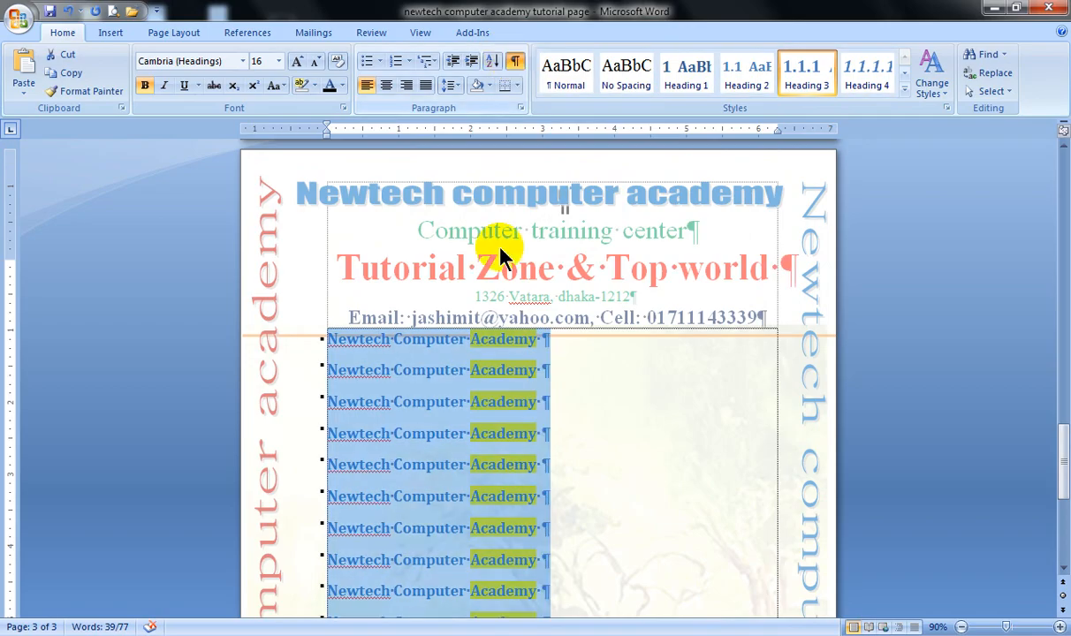
scroll(363, 387, "down", 10)
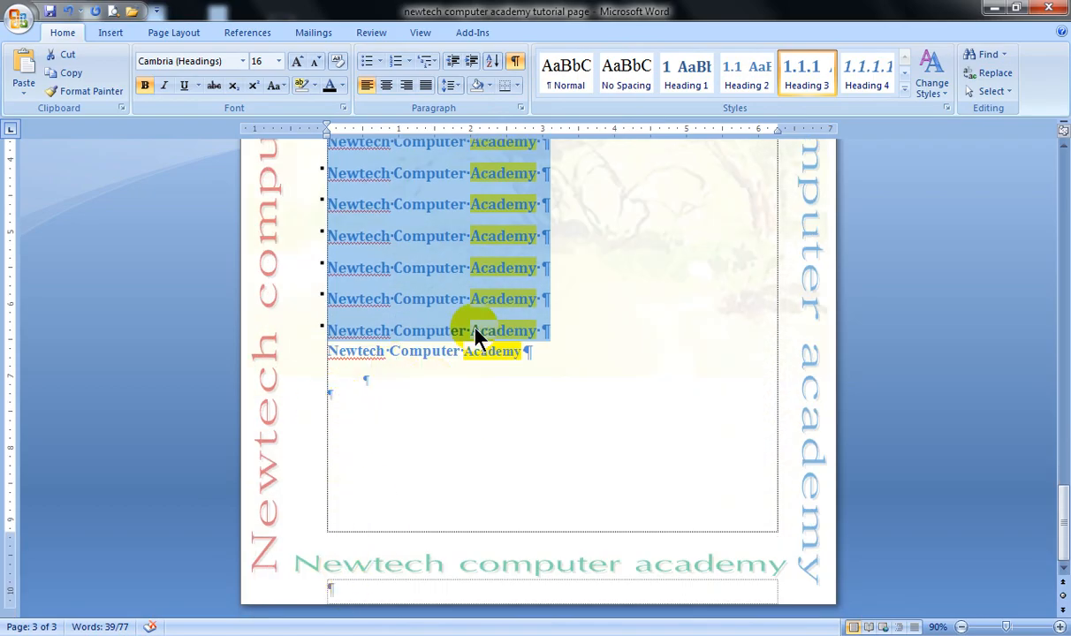
scroll(485, 311, "up", 4)
scroll(430, 394, "down", 10)
scroll(430, 395, "up", 4)
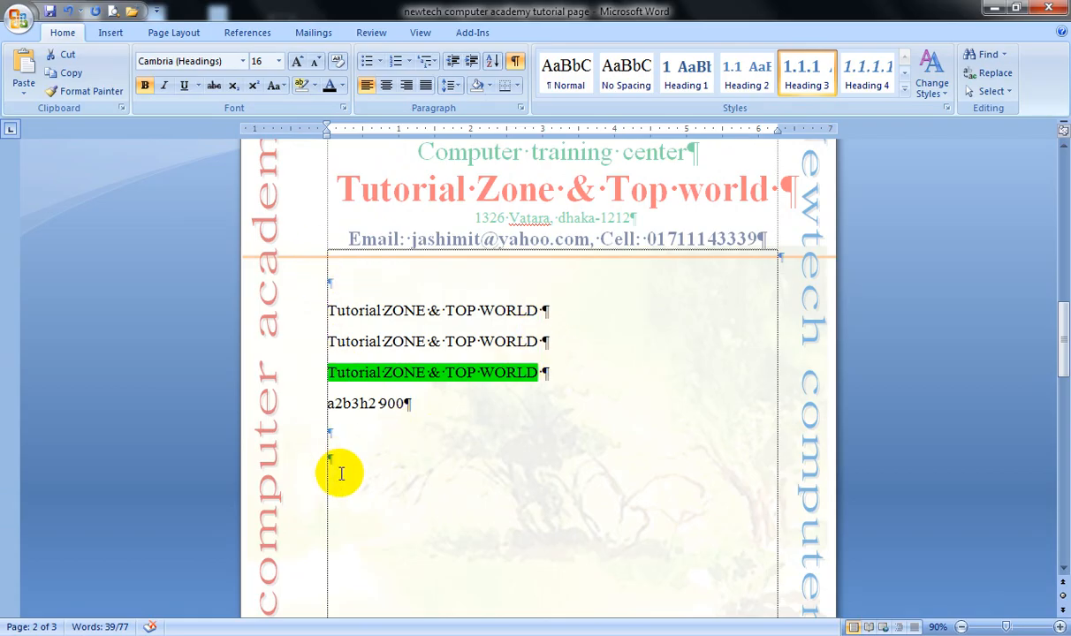
scroll(510, 340, "up", 2)
scroll(510, 341, "up", 10)
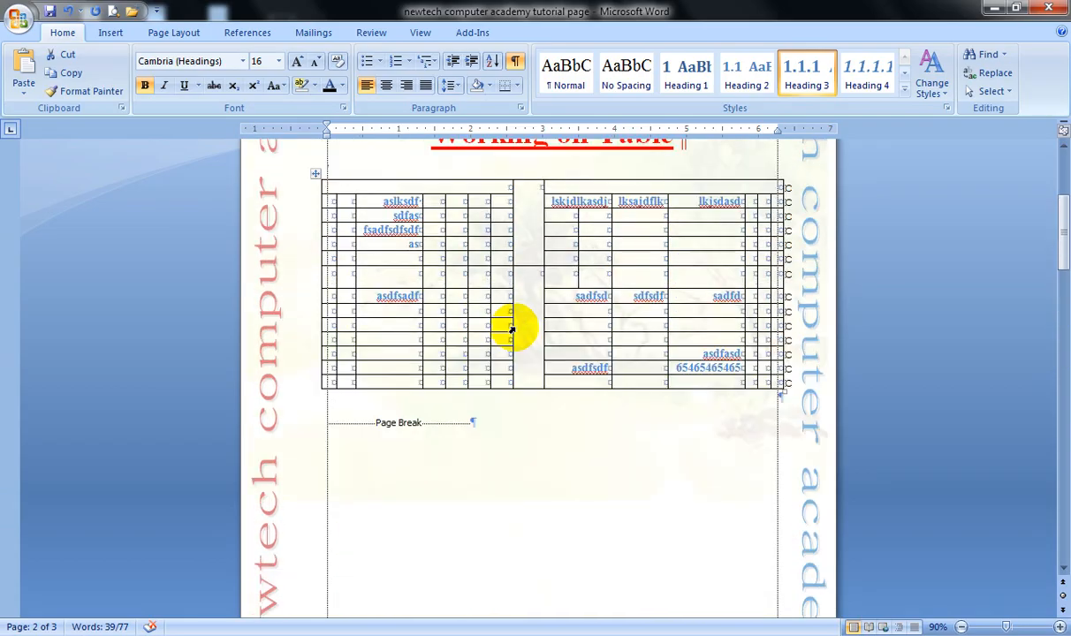
Step: Hide the paragraph marks and hidden formatting symbols, checking the table page and the Tutorial ZONE & TOP WORLD lines on page 2
scroll(383, 394, "up", 5)
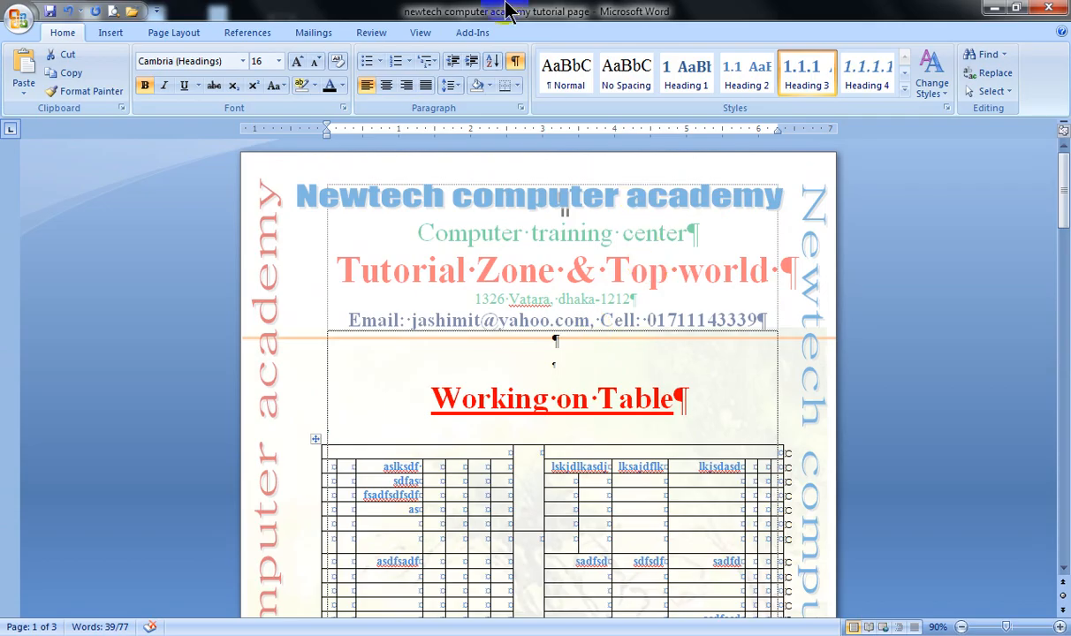
left_click(517, 66)
scroll(516, 349, "down", 15)
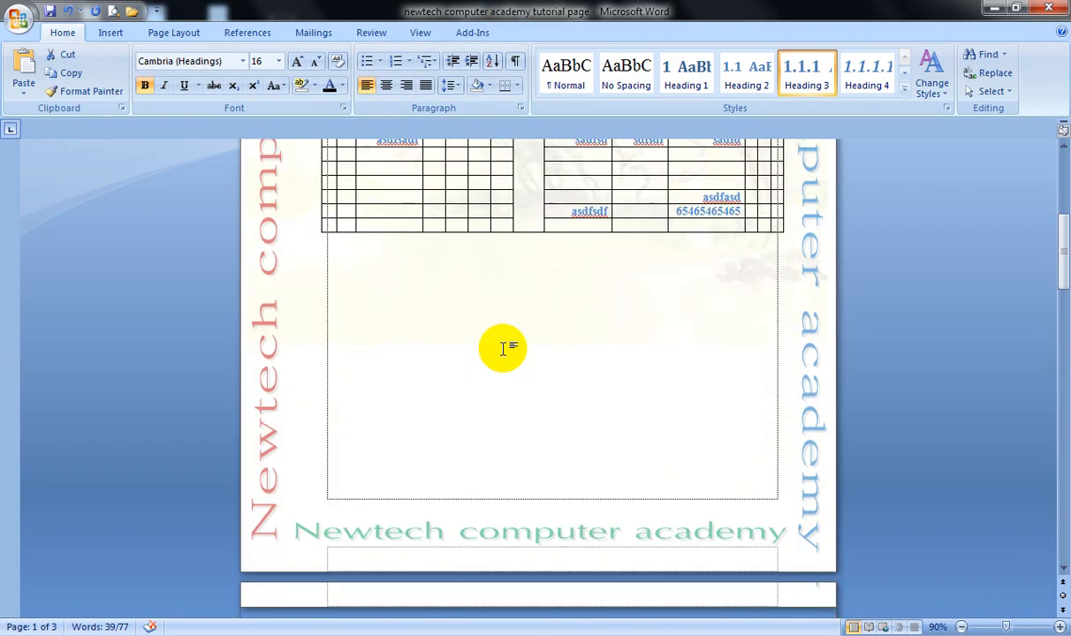
scroll(517, 349, "down", 3)
left_click(451, 326)
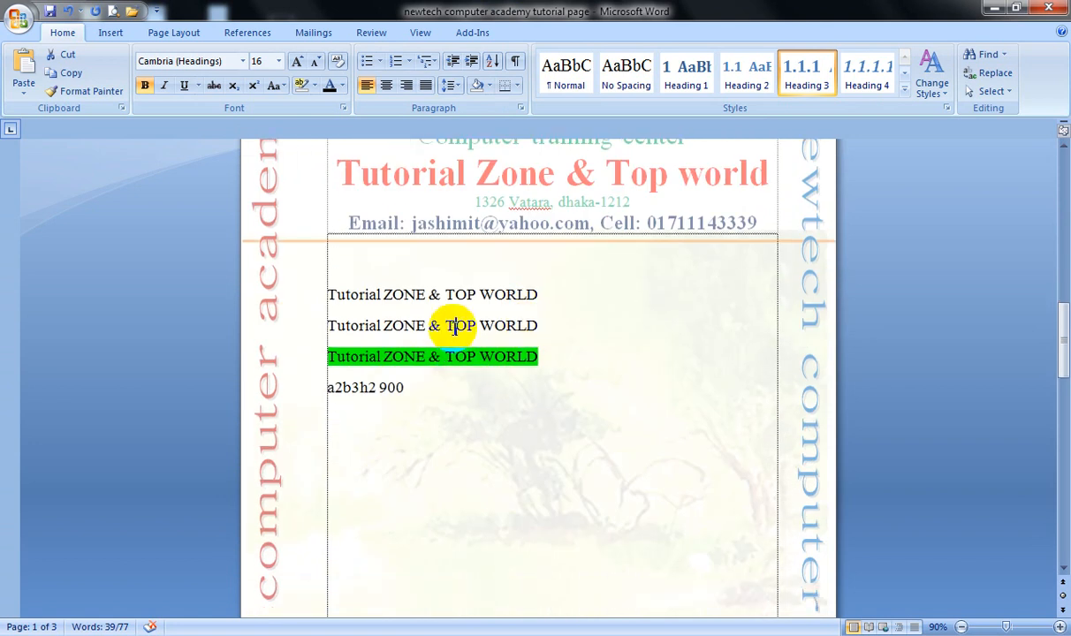
Step: Show the paragraph marks and formatting symbols around the Tutorial ZONE & TOP WORLD lines, and hide them again
left_click(514, 60)
left_click(358, 325)
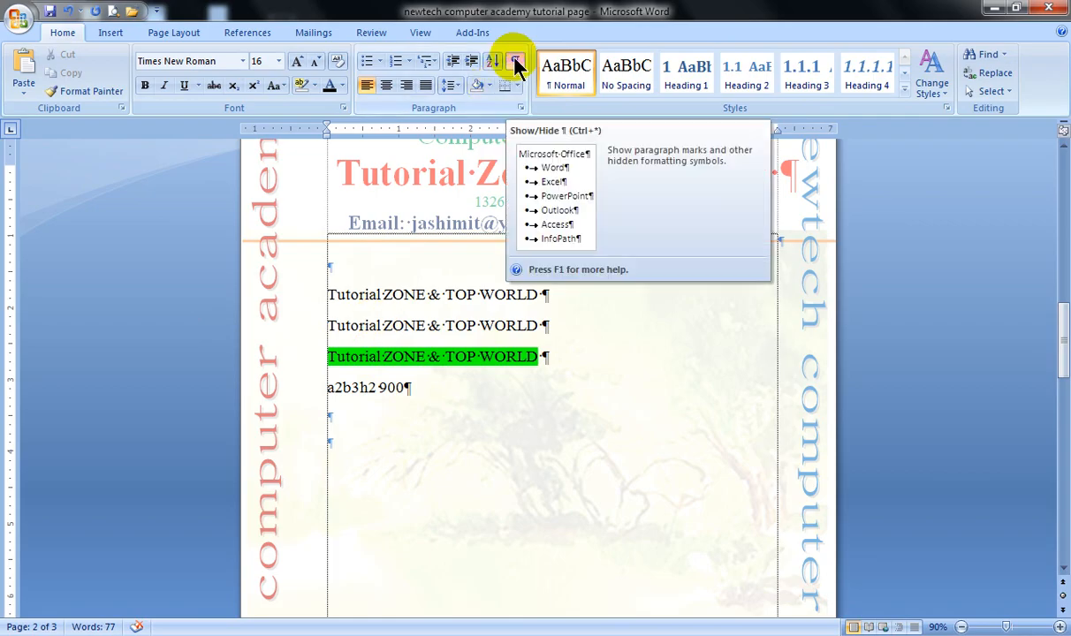
left_click(516, 62)
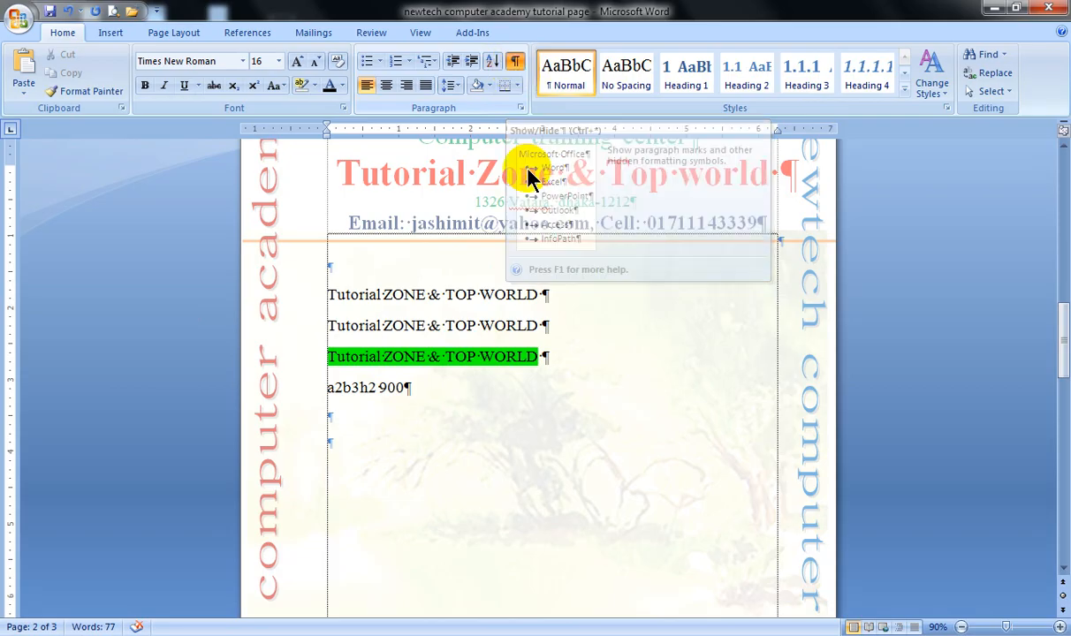
left_click(385, 295)
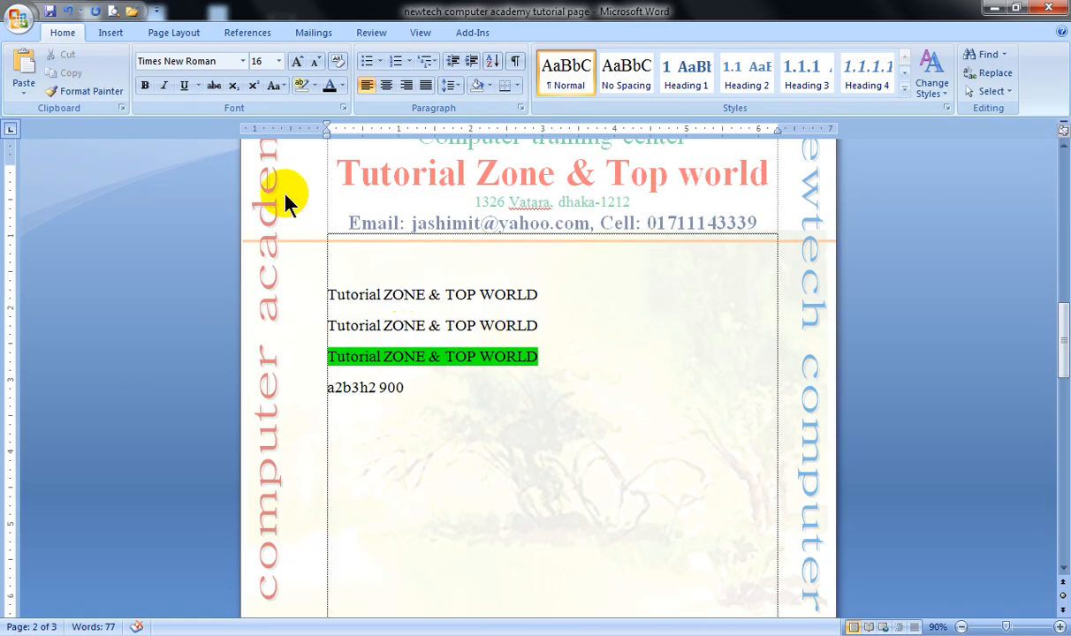
Step: Examine the Working on Table page without formatting marks and return to the text lines on page 2
scroll(423, 162, "up", 6)
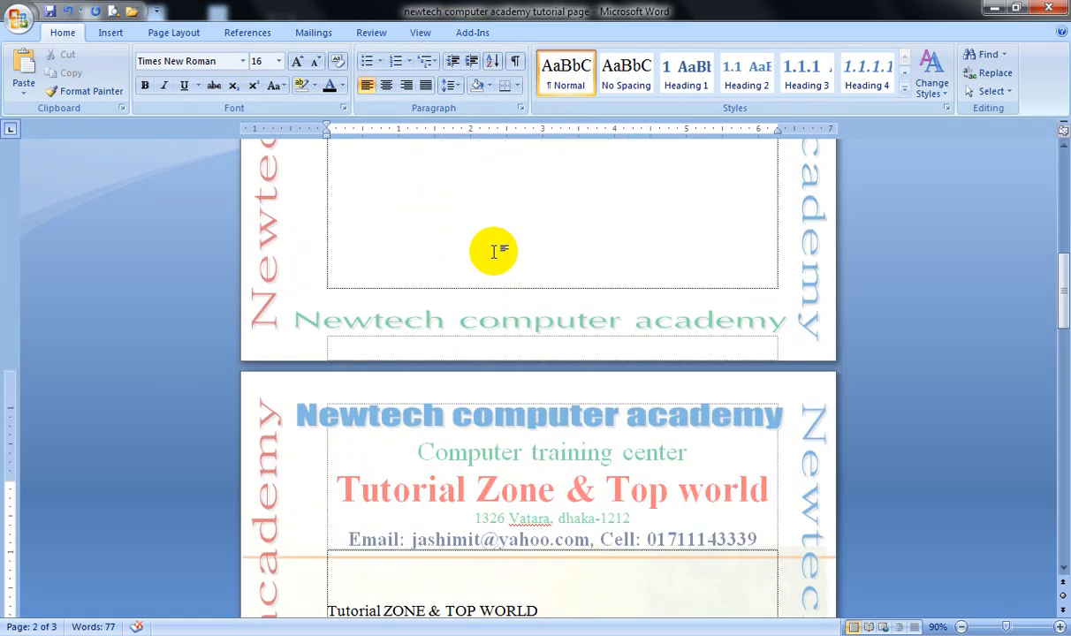
scroll(491, 256, "up", 2)
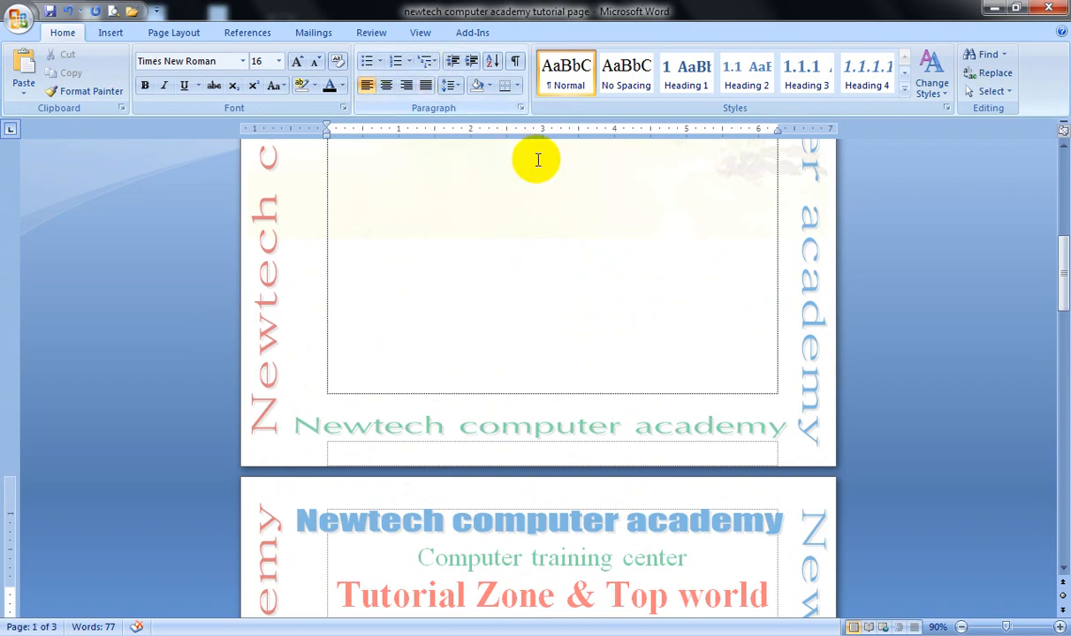
scroll(511, 257, "up", 1)
scroll(512, 258, "up", 14)
scroll(480, 269, "down", 13)
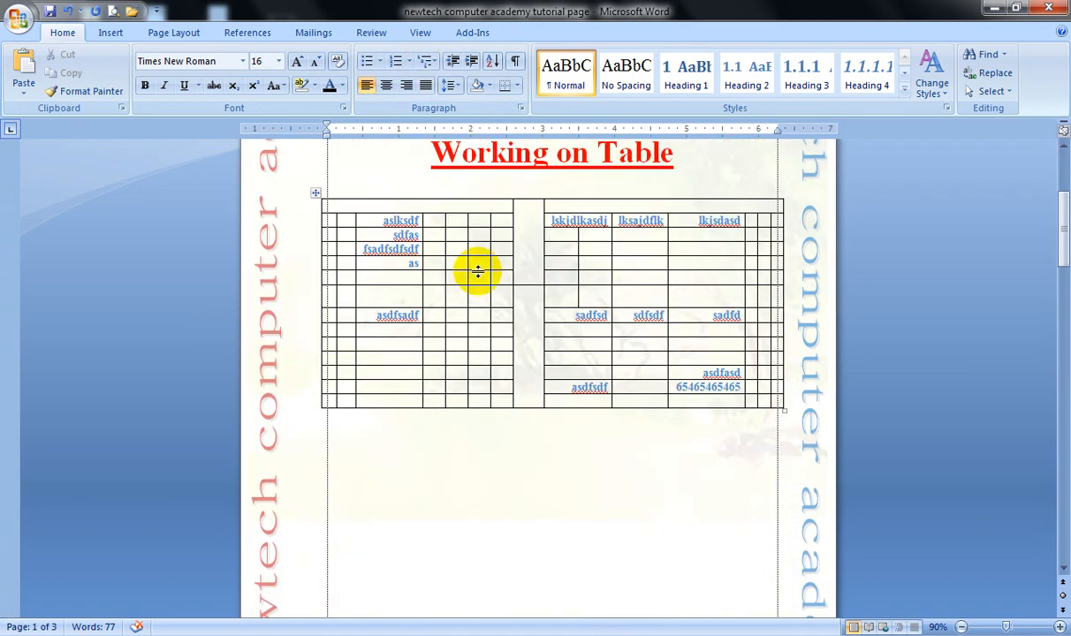
scroll(380, 188, "down", 3)
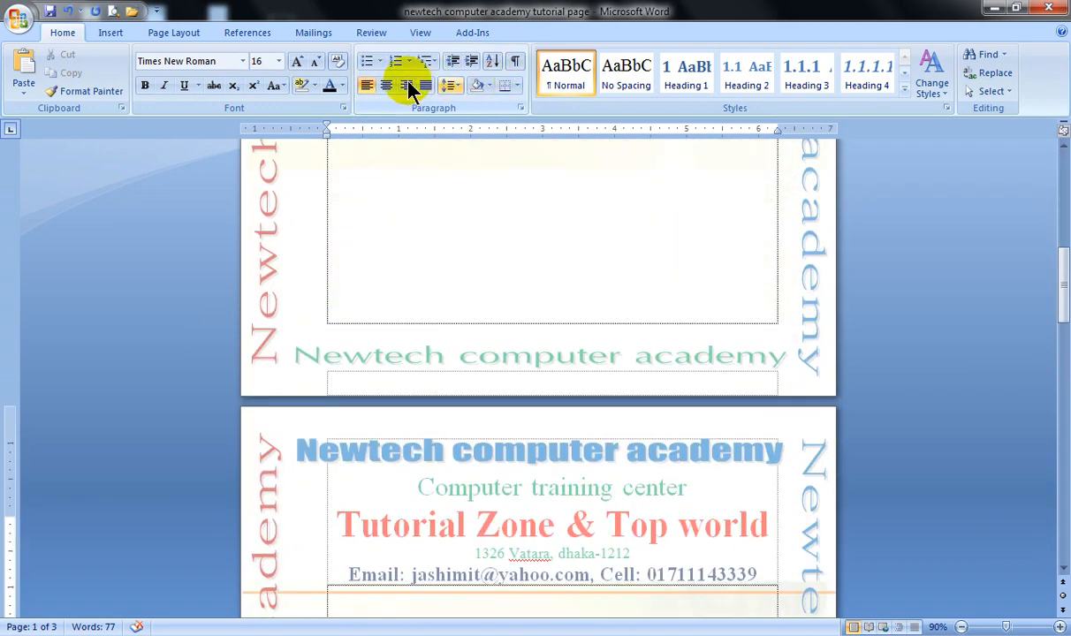
scroll(486, 247, "down", 3)
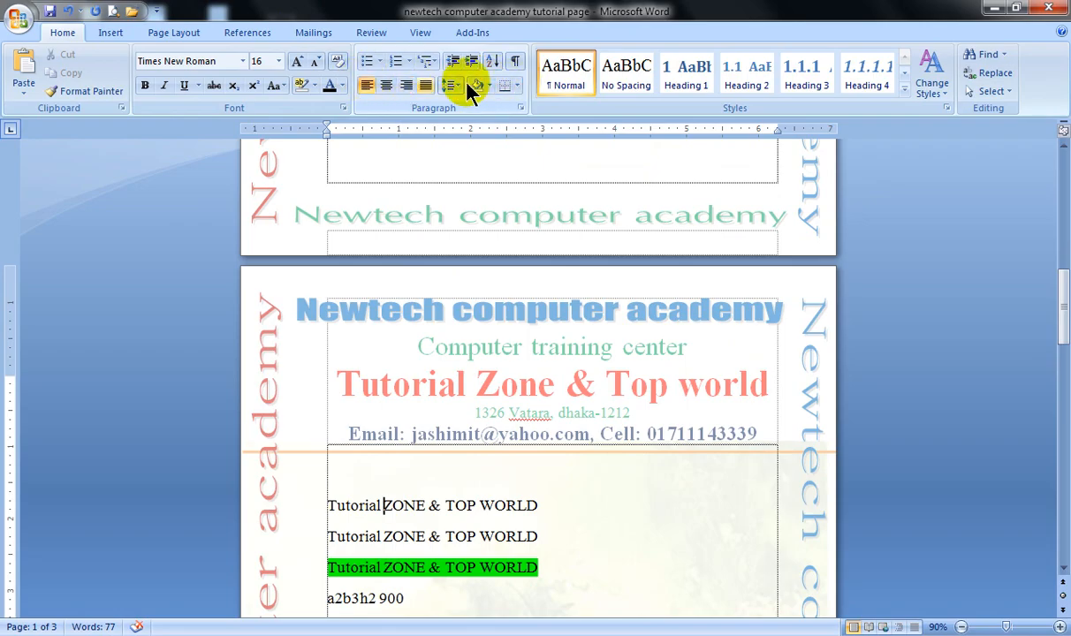
scroll(480, 251, "down", 3)
Step: Insert three blank lines between the green-highlighted line and the a2b3h2 900 line
left_click(416, 399)
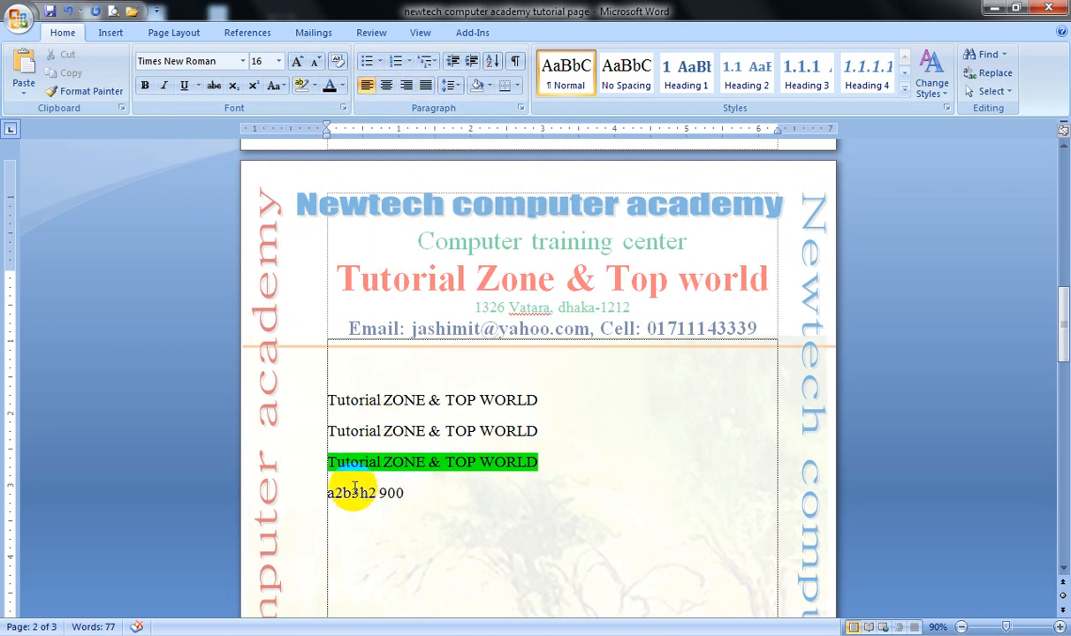
key("Return")
key("Return")
key("Return")
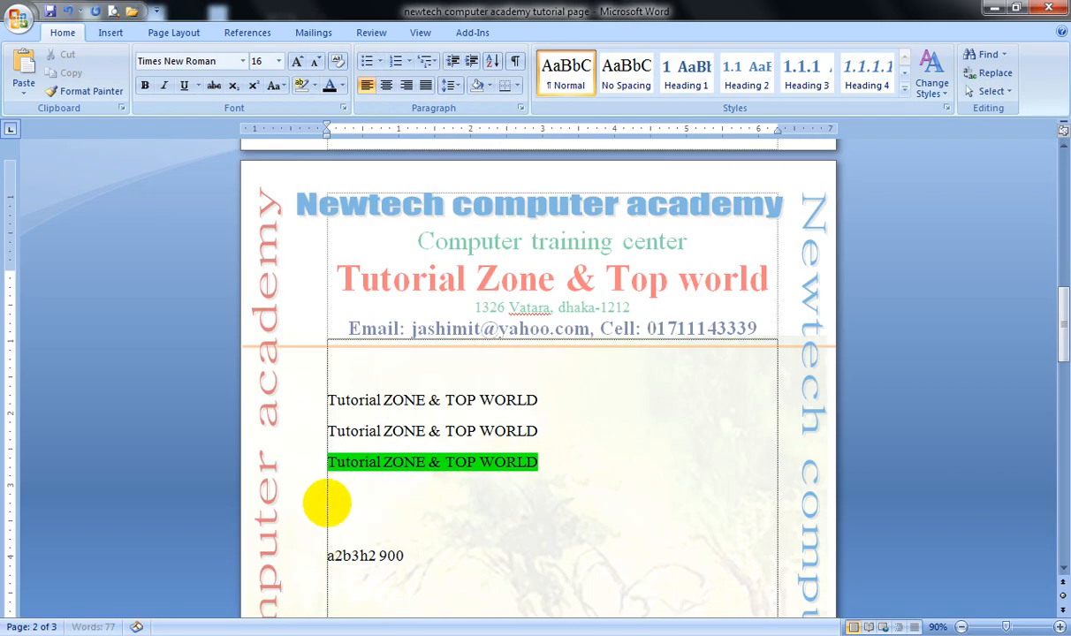
left_click_drag(295, 400, 380, 488)
left_click(363, 493)
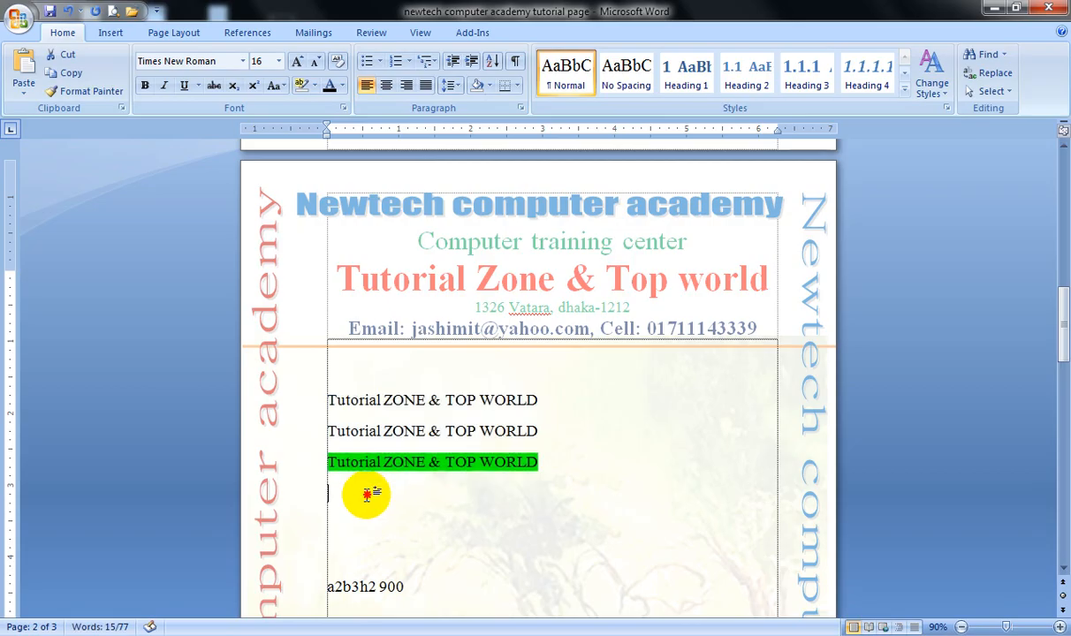
Step: Center the first Tutorial ZONE & TOP WORLD line, right-align the second, and check the alignment of the three lines
left_click(309, 406)
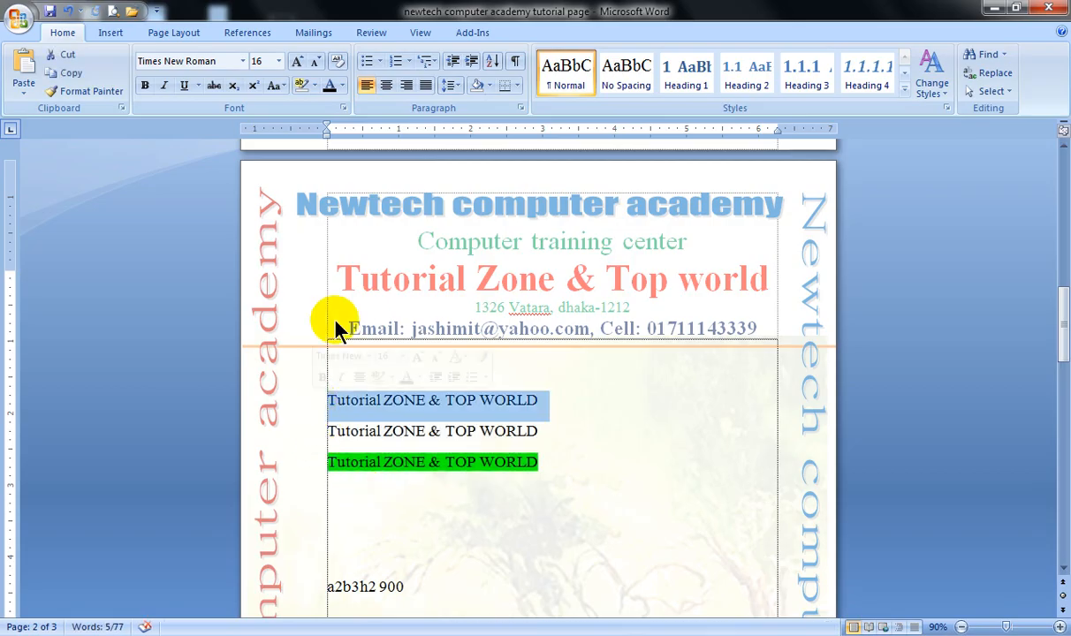
left_click(387, 86)
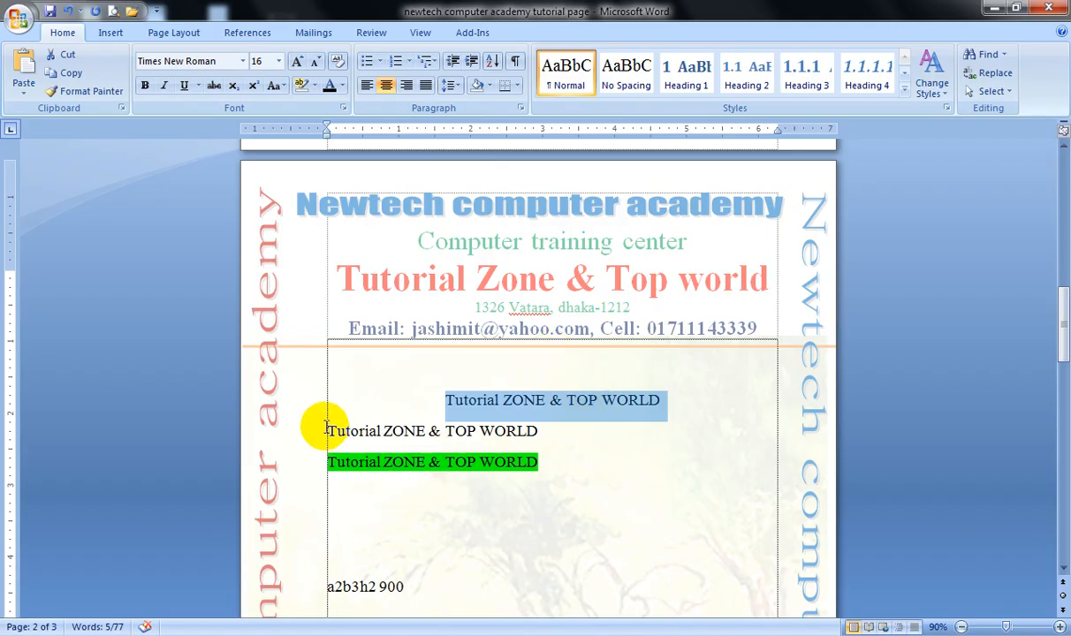
left_click(293, 439)
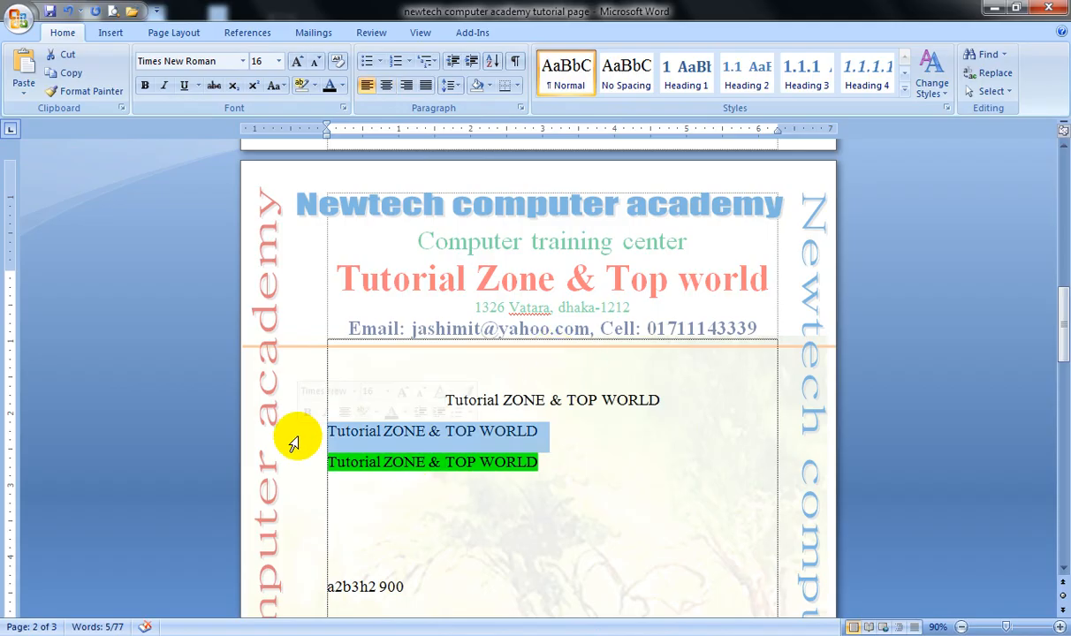
left_click(406, 87)
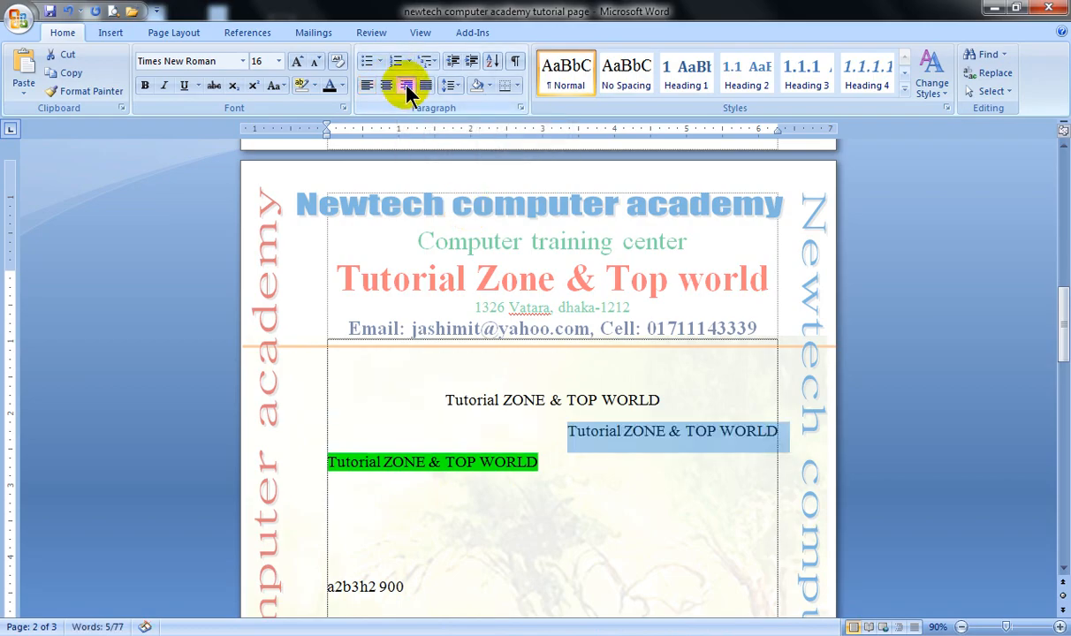
left_click(312, 465)
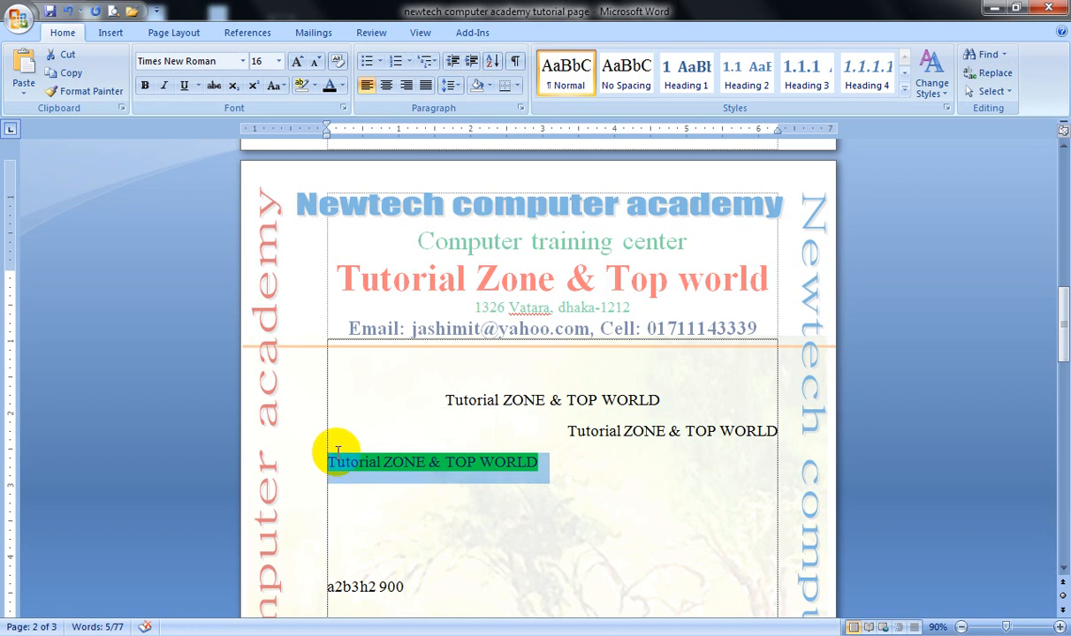
left_click(549, 400)
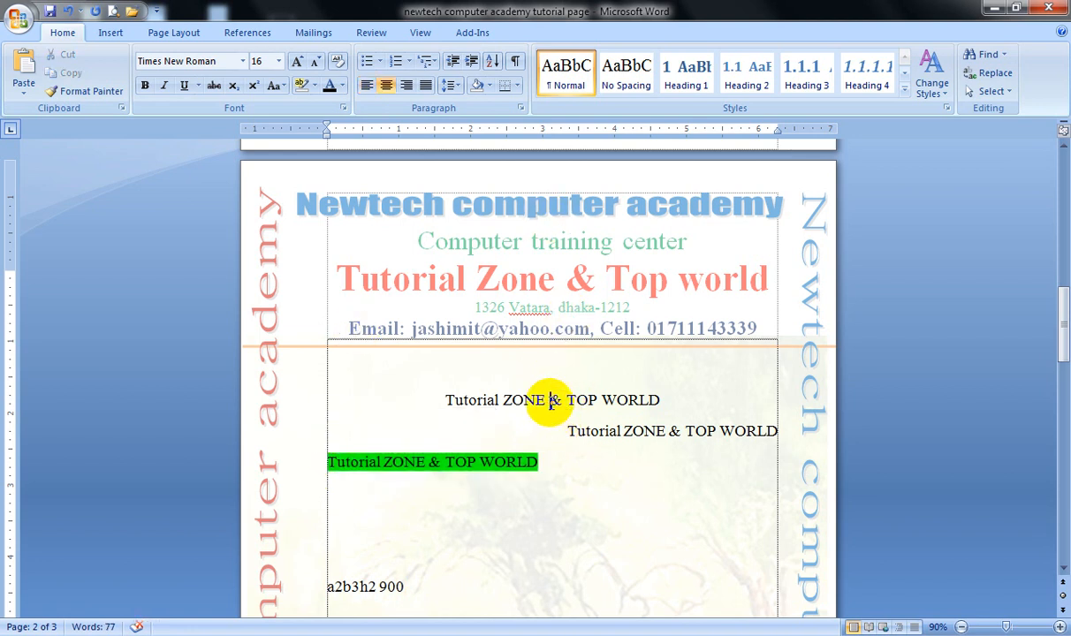
left_click(647, 432)
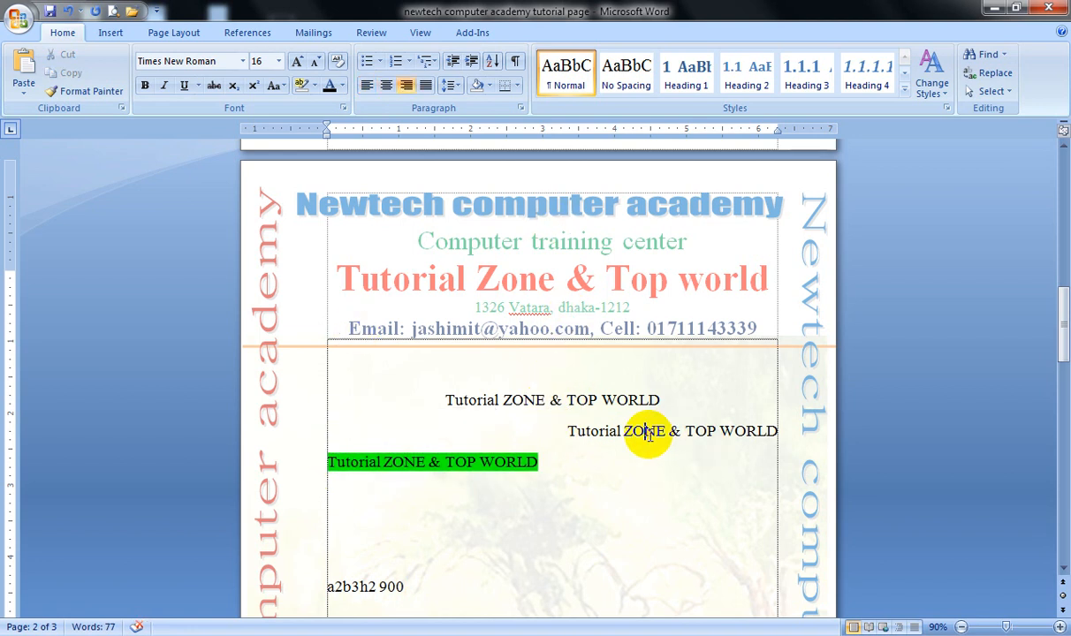
left_click(383, 457)
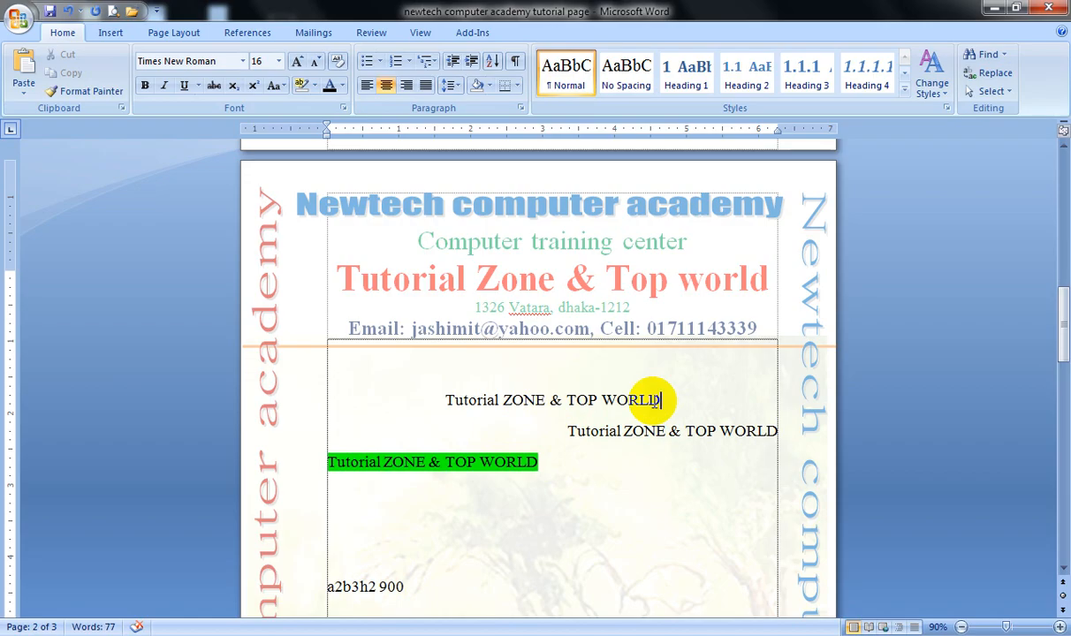
Step: Add the centered lines "learning microsoft world" and "2015" below the centered title line, followed by a blank line
key("Return")
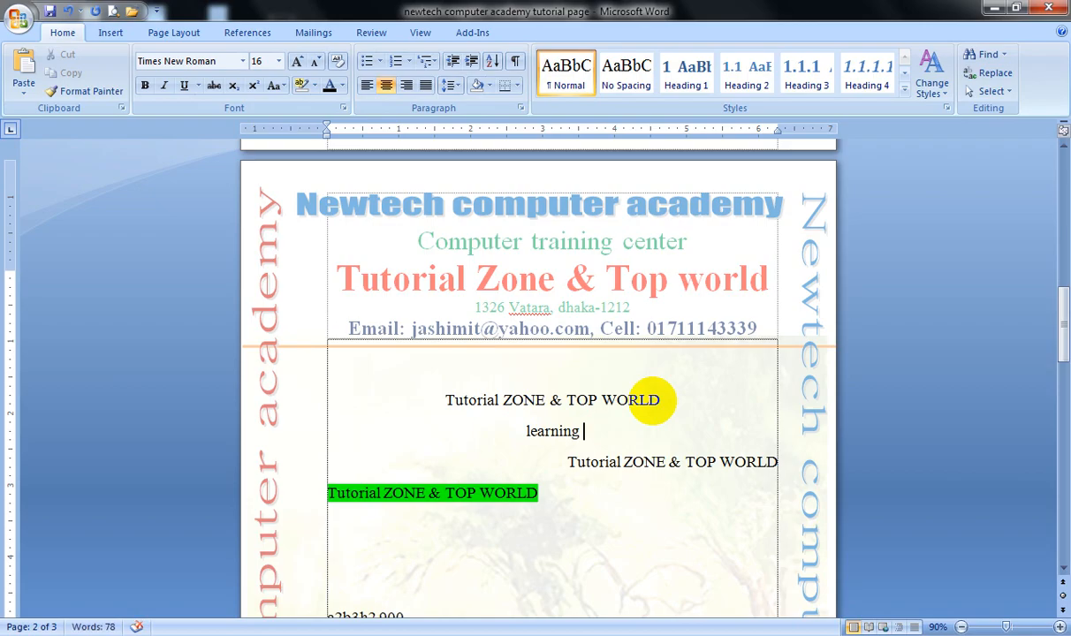
type("learning microsoft")
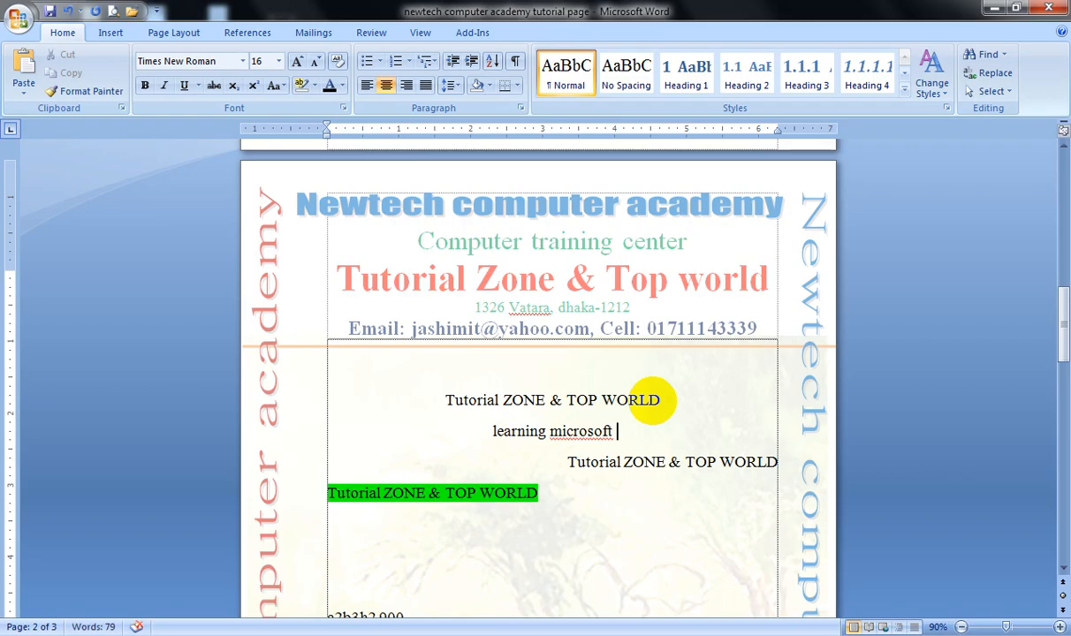
type(" world")
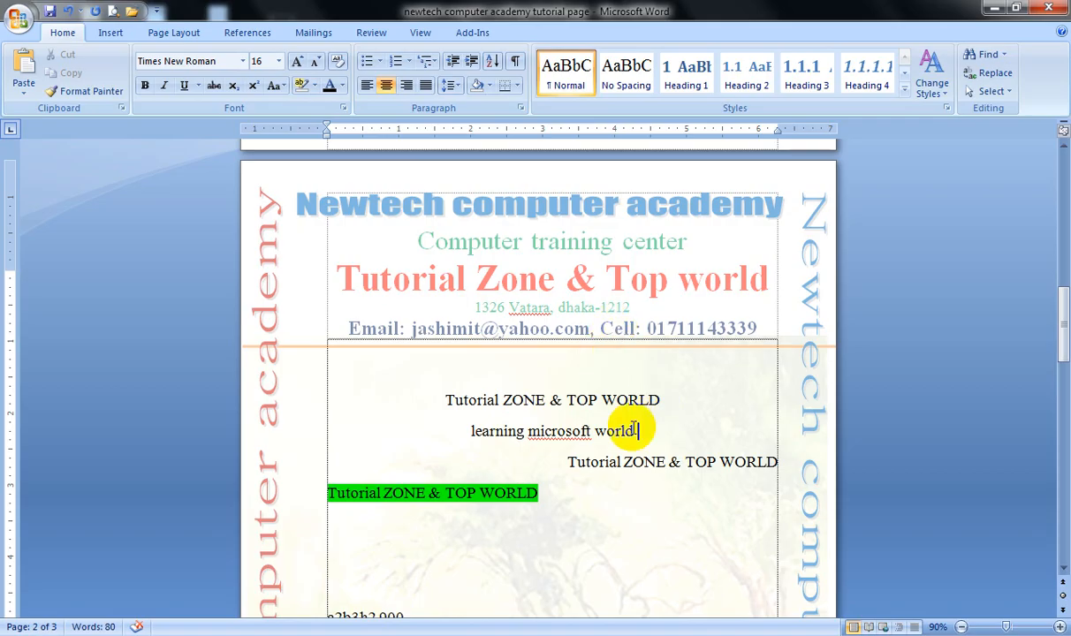
key("Return")
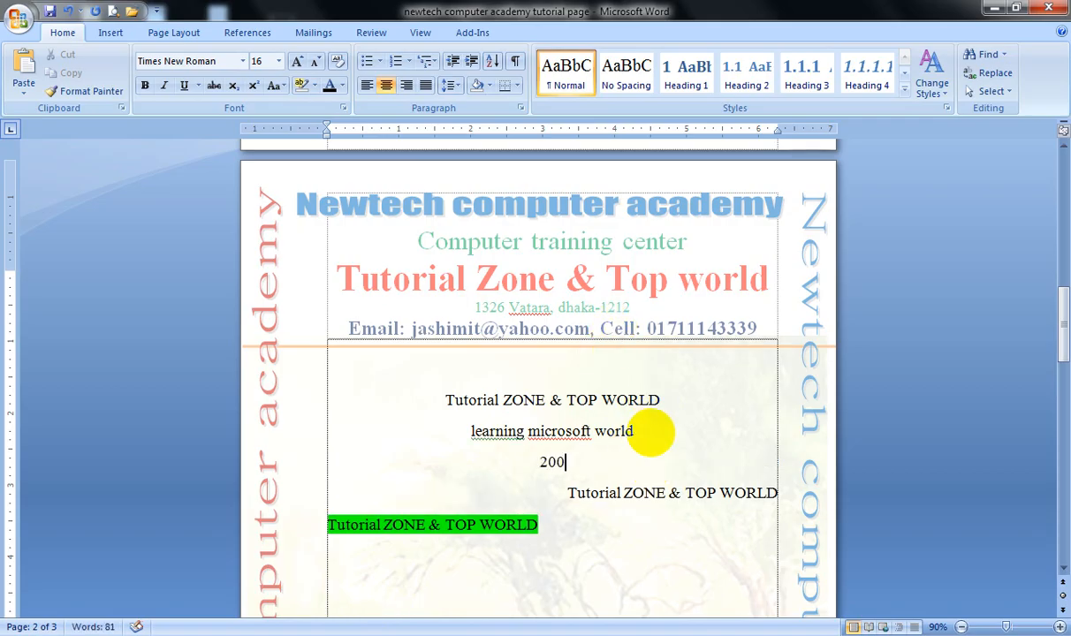
key("BackSpace")
key("Return")
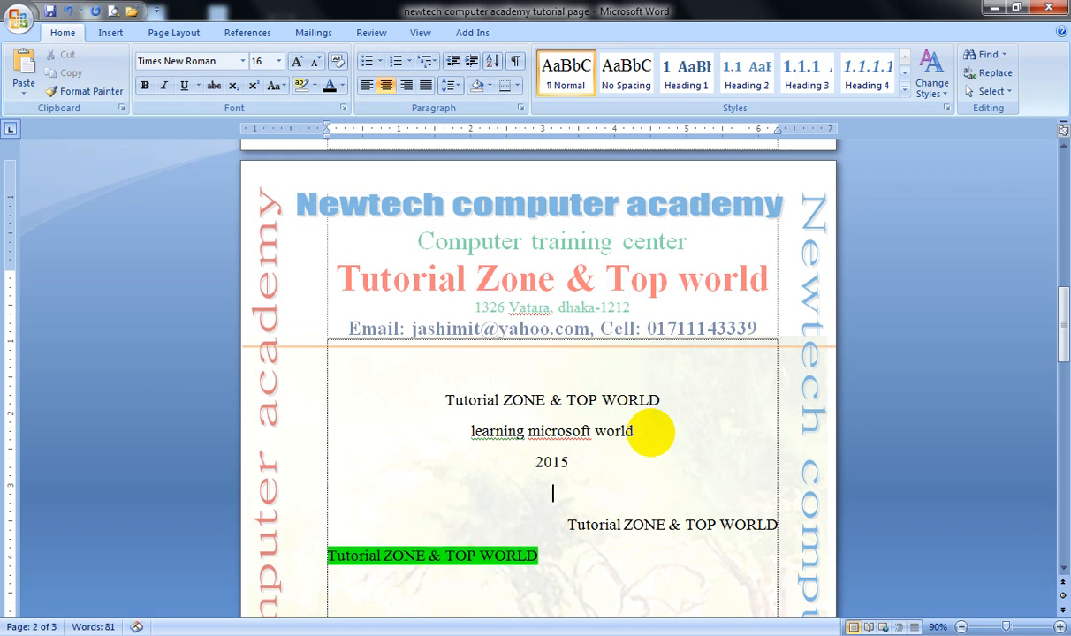
Step: Add the right-aligned lines "Learning microsfot word" and "2015" below the right-aligned Tutorial ZONE & TOP WORLD line
left_click(753, 522)
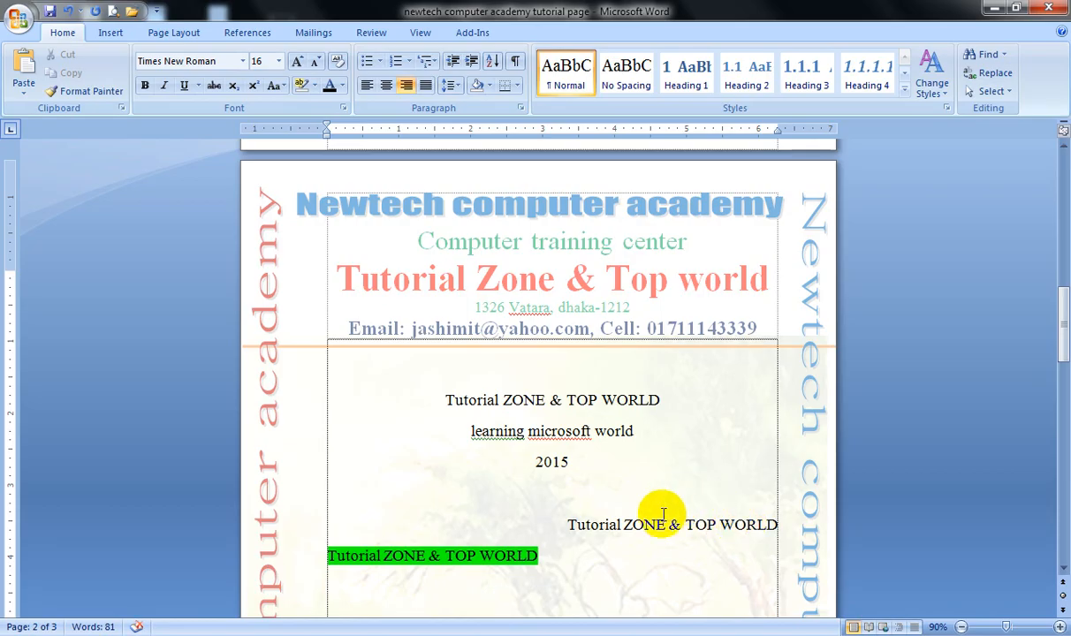
left_click(774, 525)
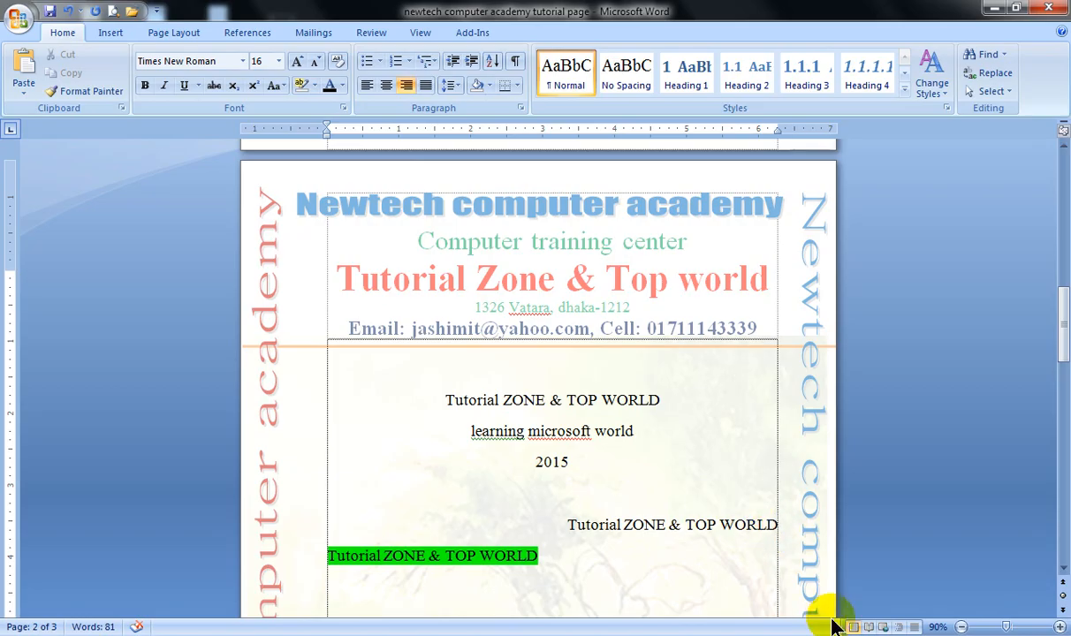
key("Return")
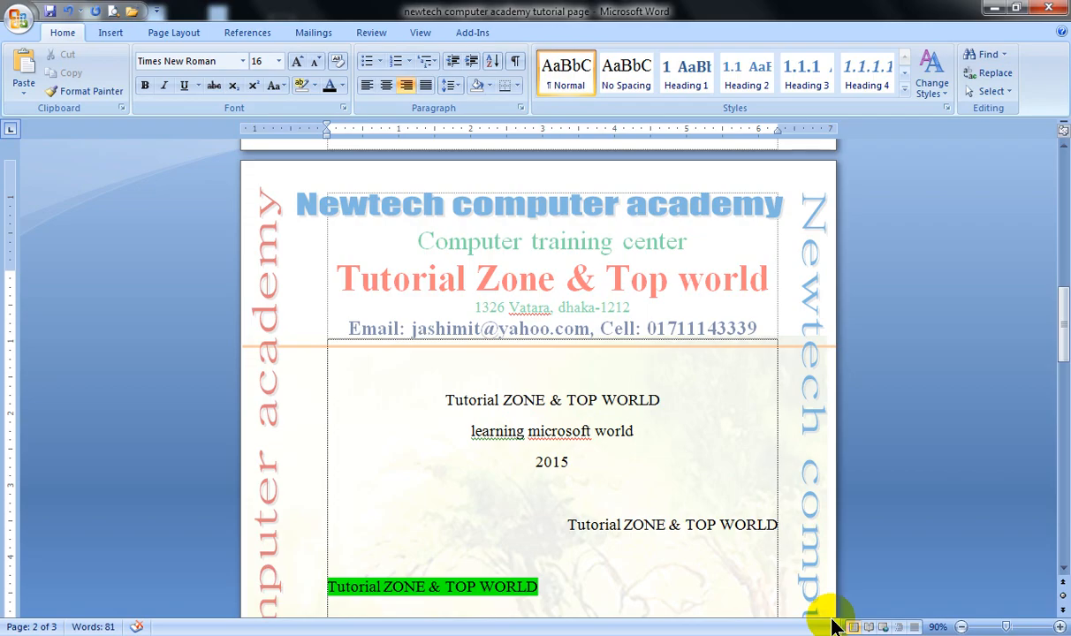
type("Learning mic")
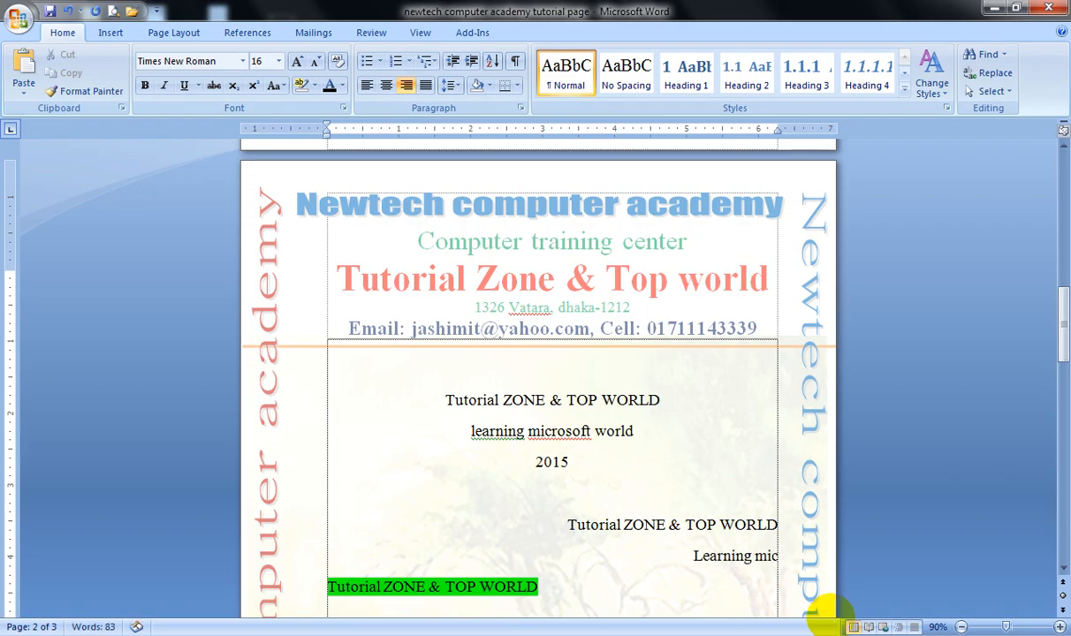
type("rosfot world")
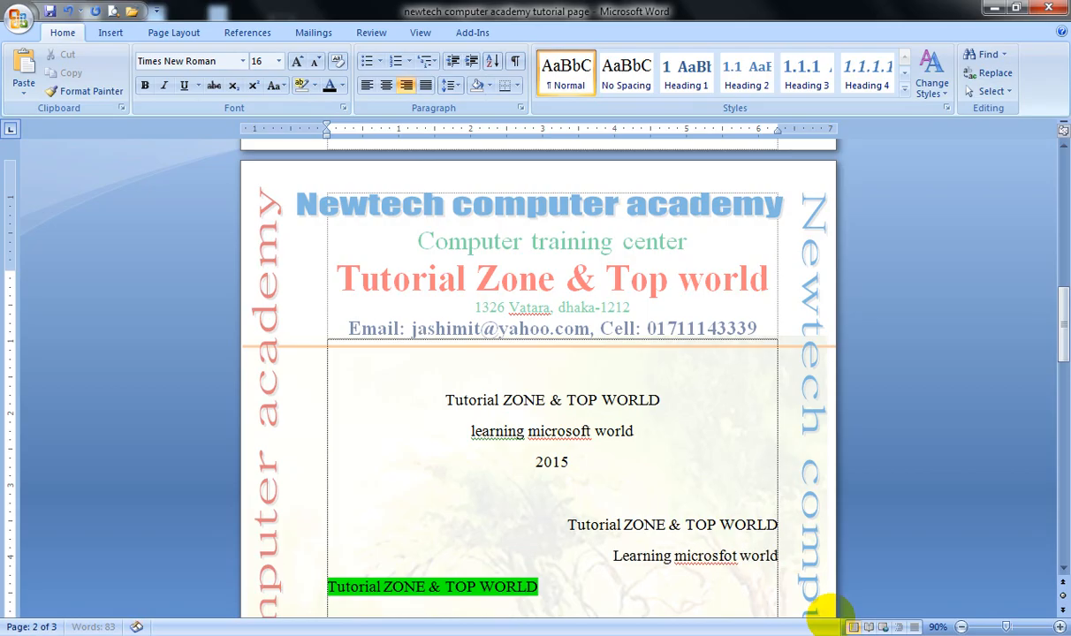
key("BackSpace")
key("BackSpace")
key("BackSpace")
type("d")
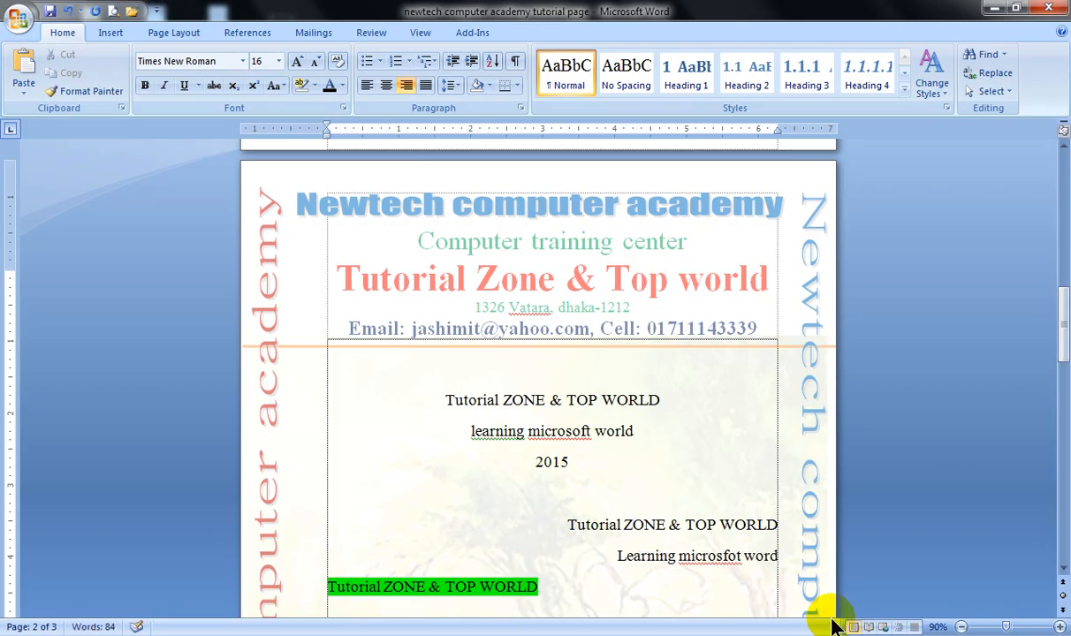
key("Return")
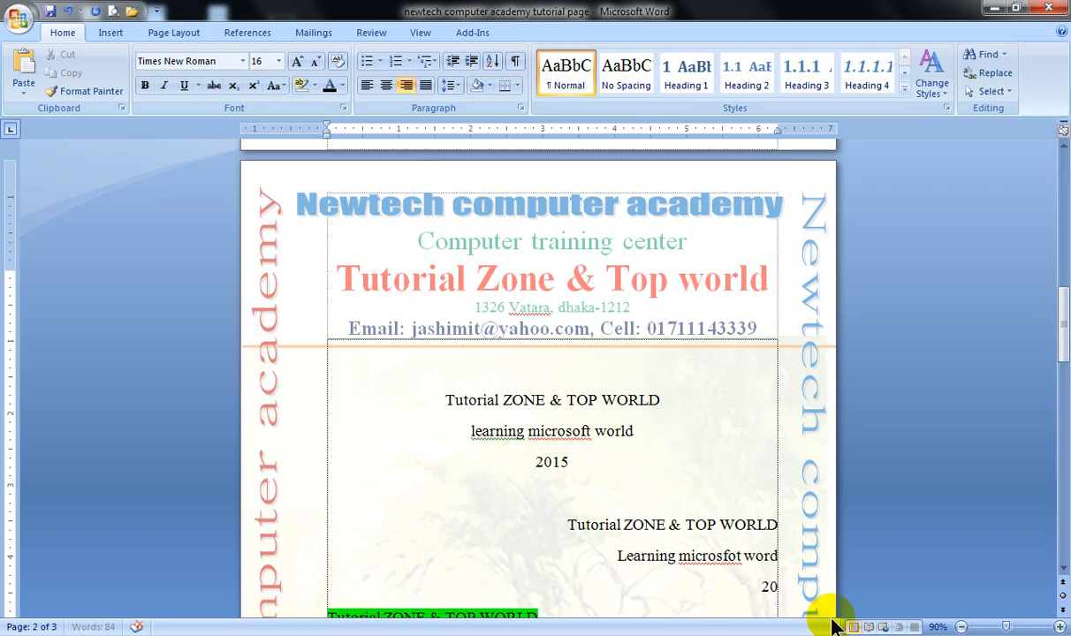
Step: Correct "world" to "word" in the centered learning microsoft line
left_click(617, 432)
key("Delete")
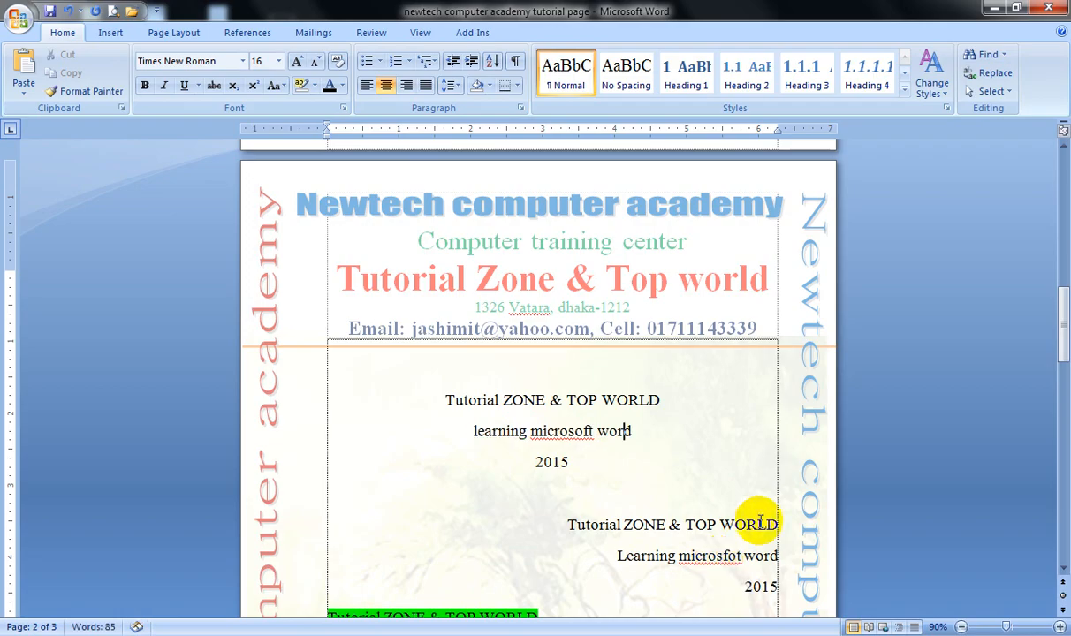
Step: Add the left-aligned lines "learning microsoft word" and "2015" below the green-highlighted Tutorial ZONE & TOP WORLD line
scroll(681, 522, "down", 2)
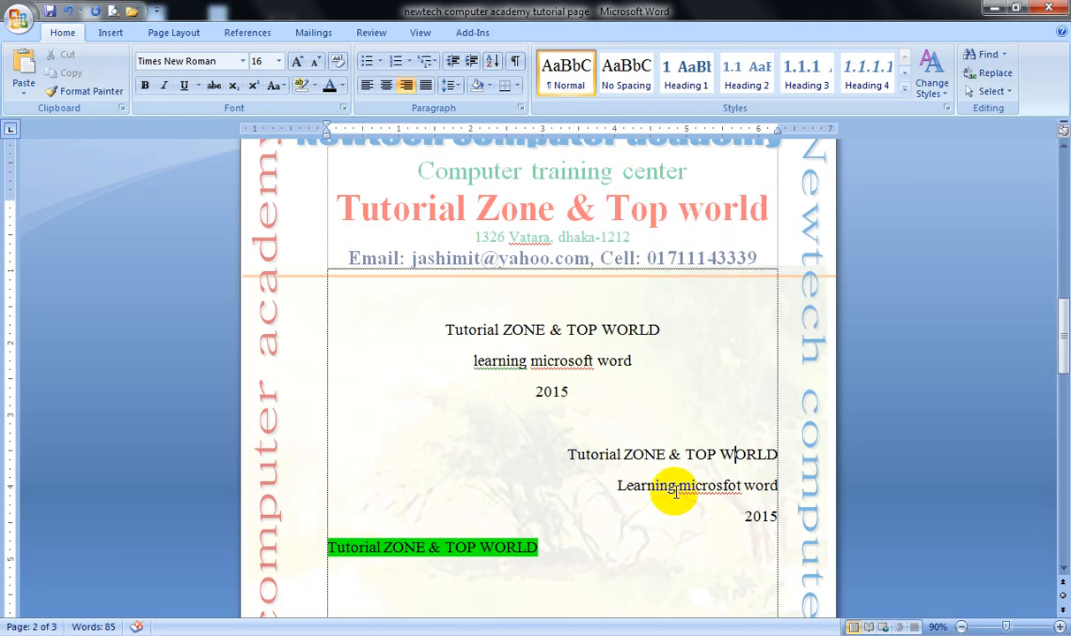
left_click(758, 451)
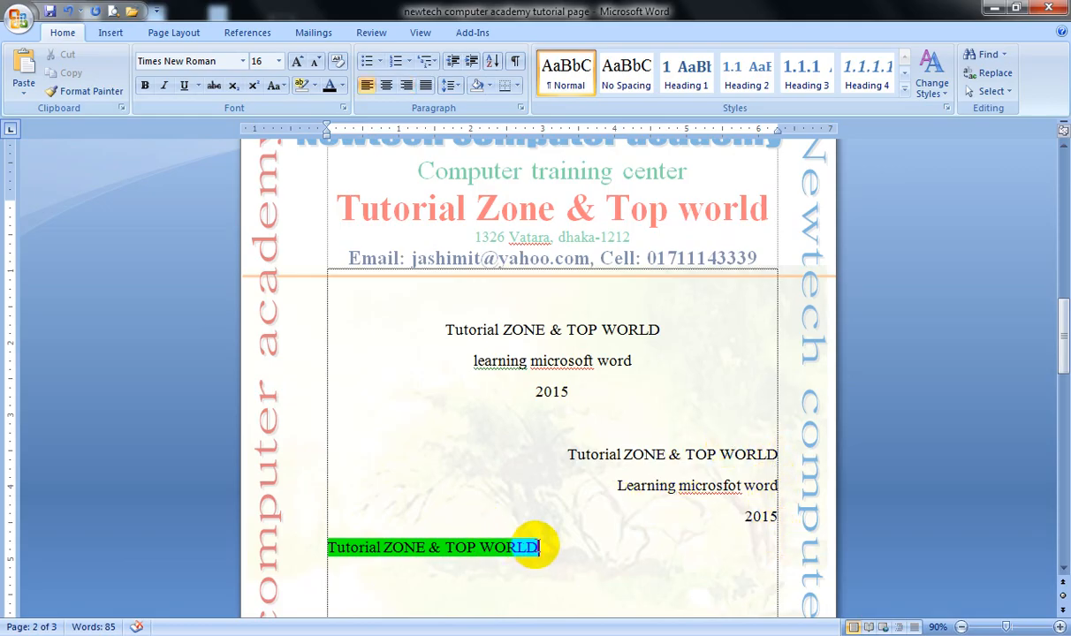
left_click(537, 548)
key("Return")
type("learning")
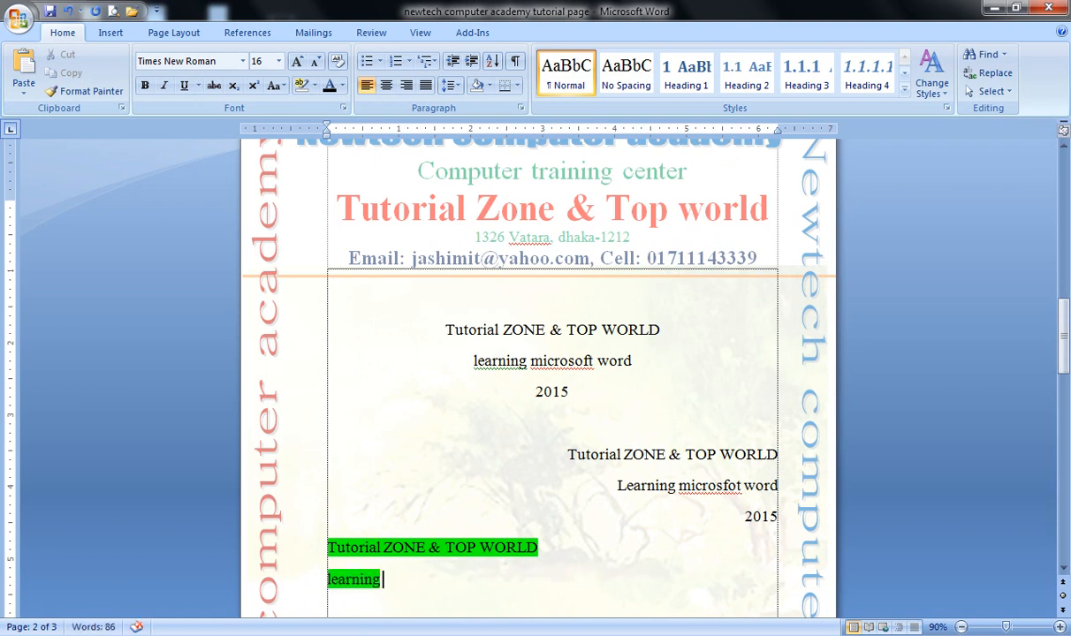
type("microsoft word")
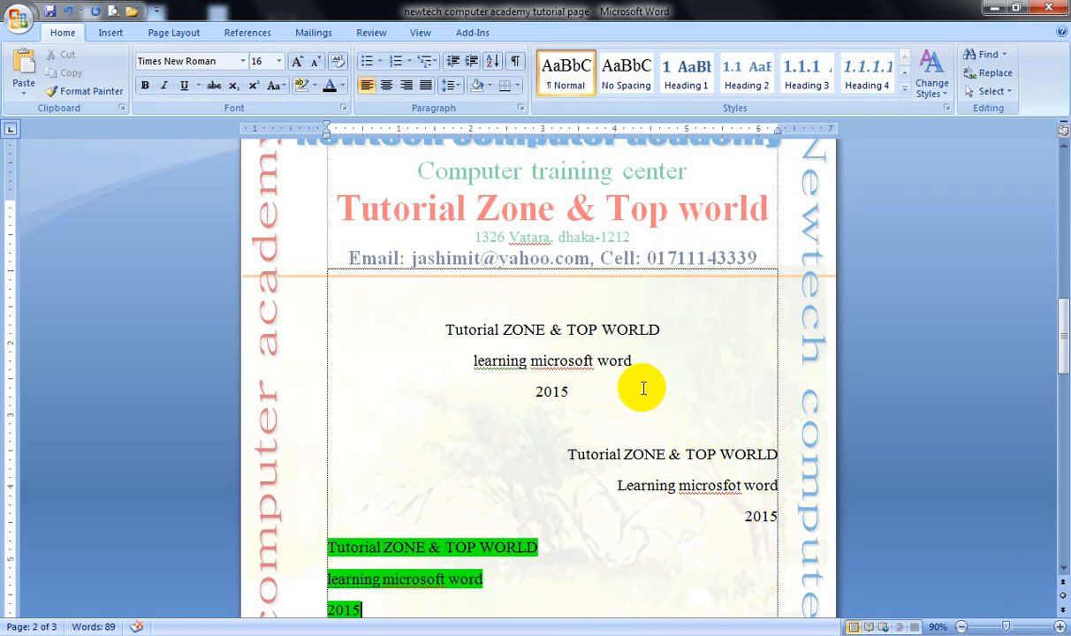
Step: Set the line spacing of the three centered lines to 1.0 and remove the space after their paragraphs
scroll(511, 379, "down", 1)
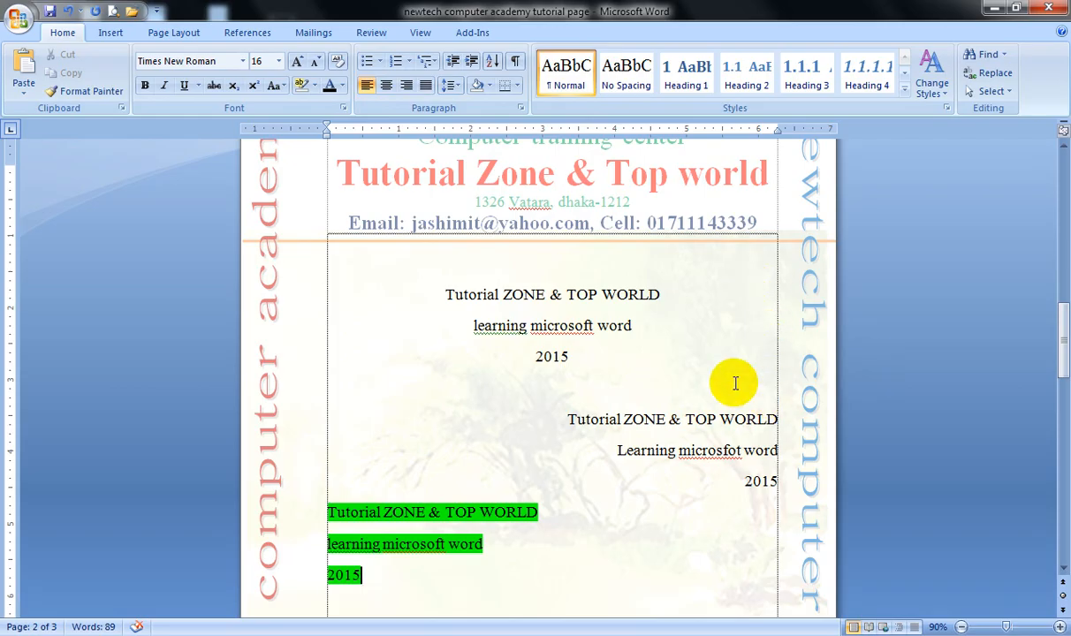
scroll(712, 368, "up", 2)
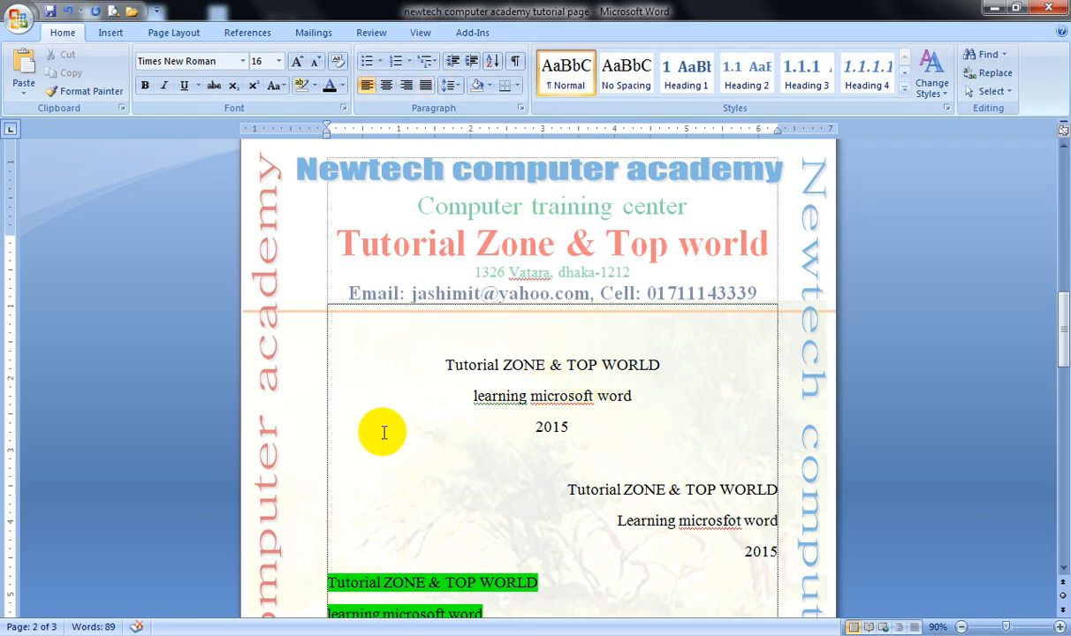
scroll(276, 400, "up", 1)
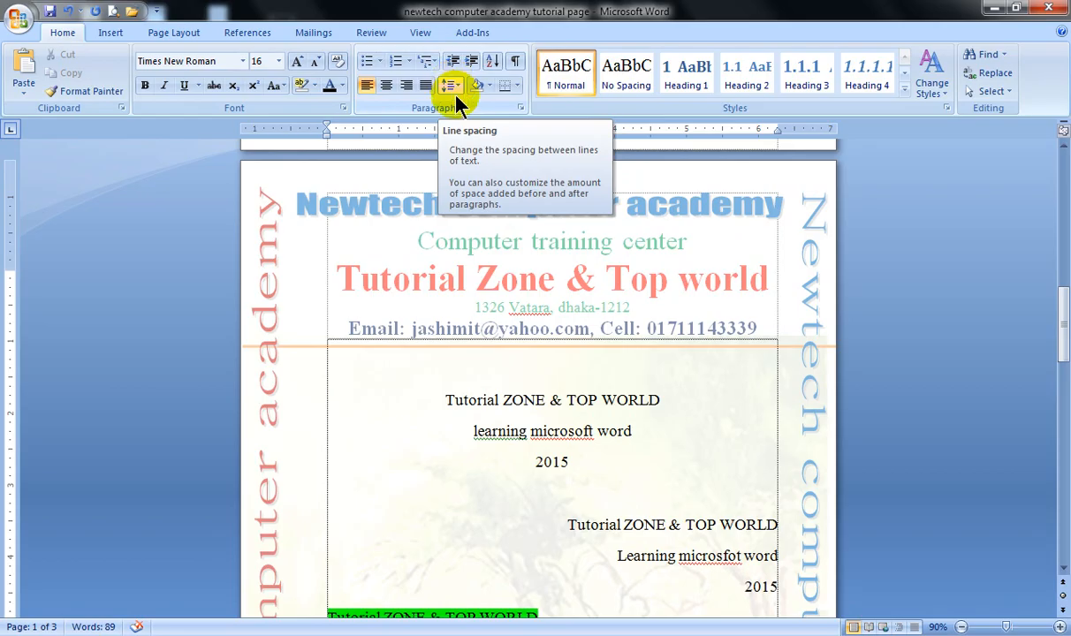
left_click(545, 432)
left_click_drag(442, 399, 491, 430)
left_click_drag(445, 396, 578, 469)
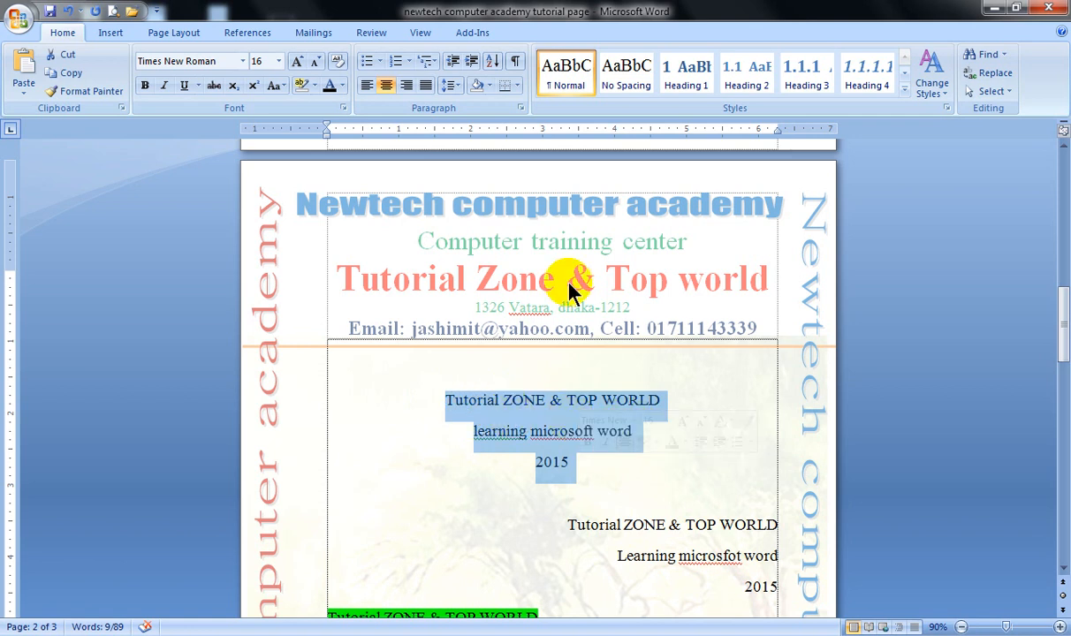
left_click(448, 85)
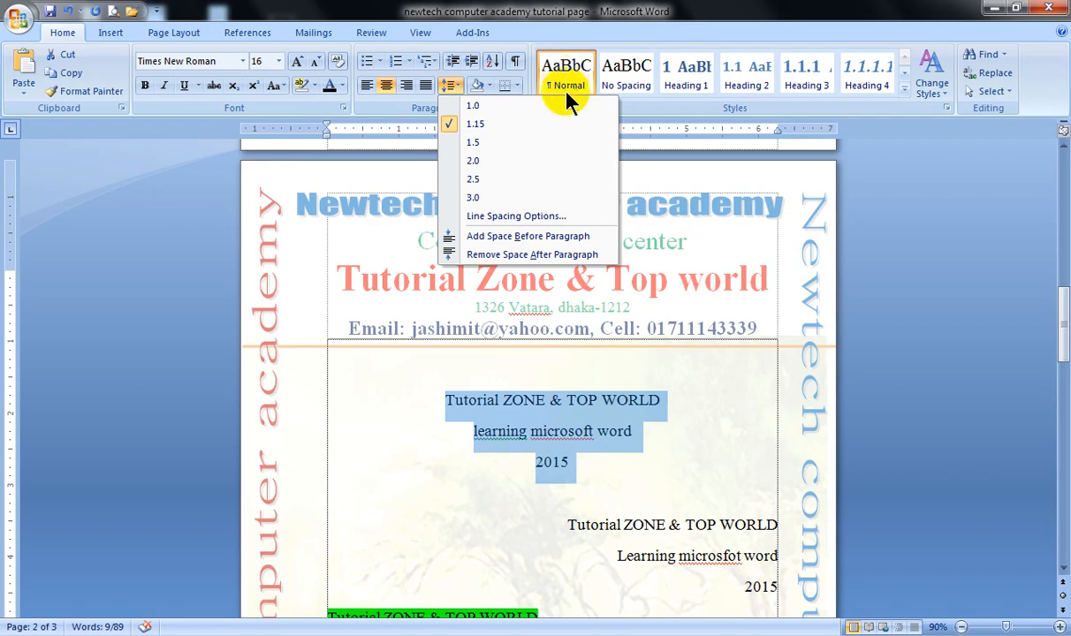
left_click(474, 106)
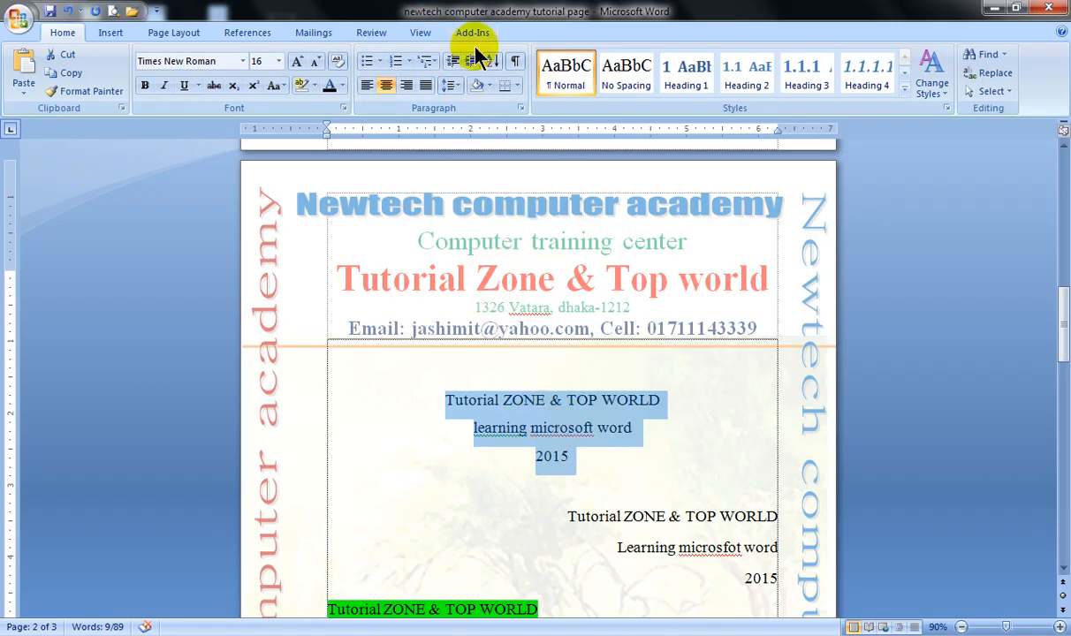
left_click(451, 86)
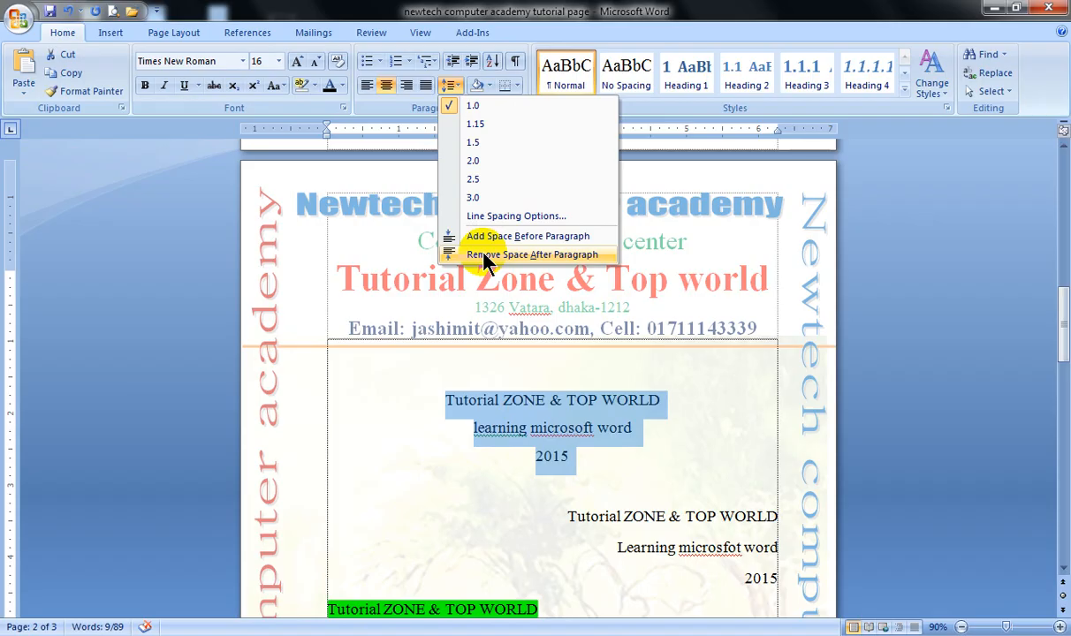
left_click(484, 255)
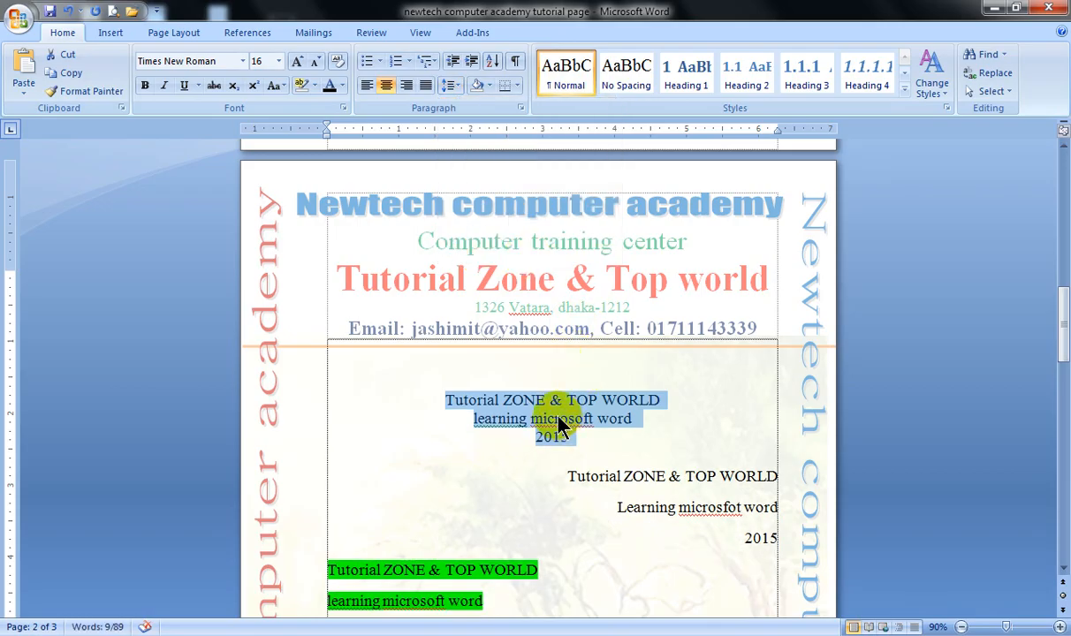
Step: Try line spacings of 2.0 and 2.5 on the three centered lines and return them to 1.0
left_click_drag(579, 433, 431, 399)
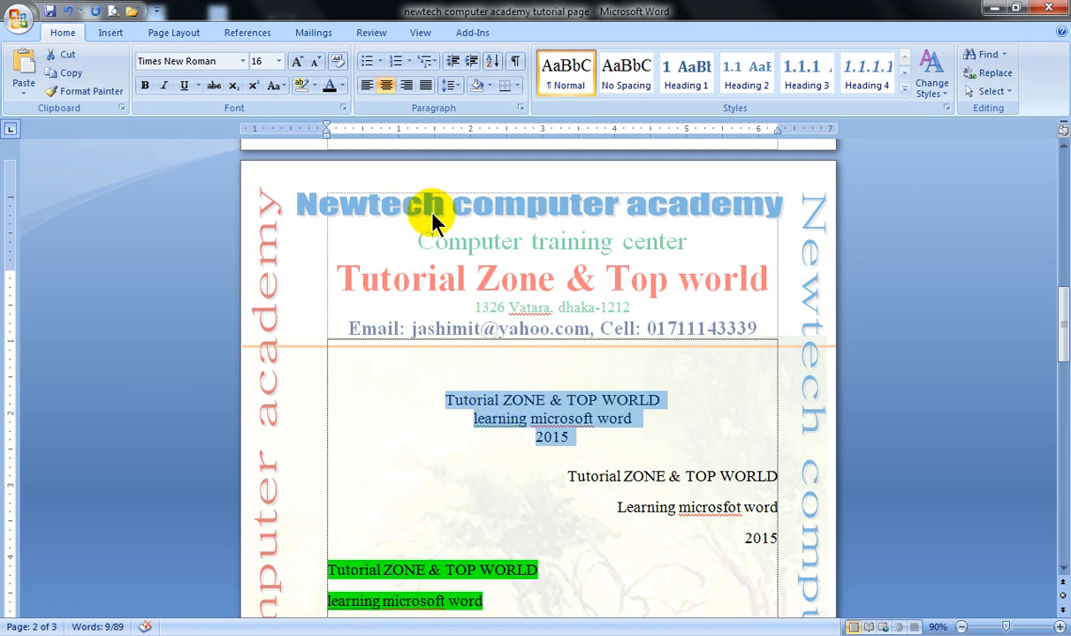
left_click(450, 86)
left_click(477, 161)
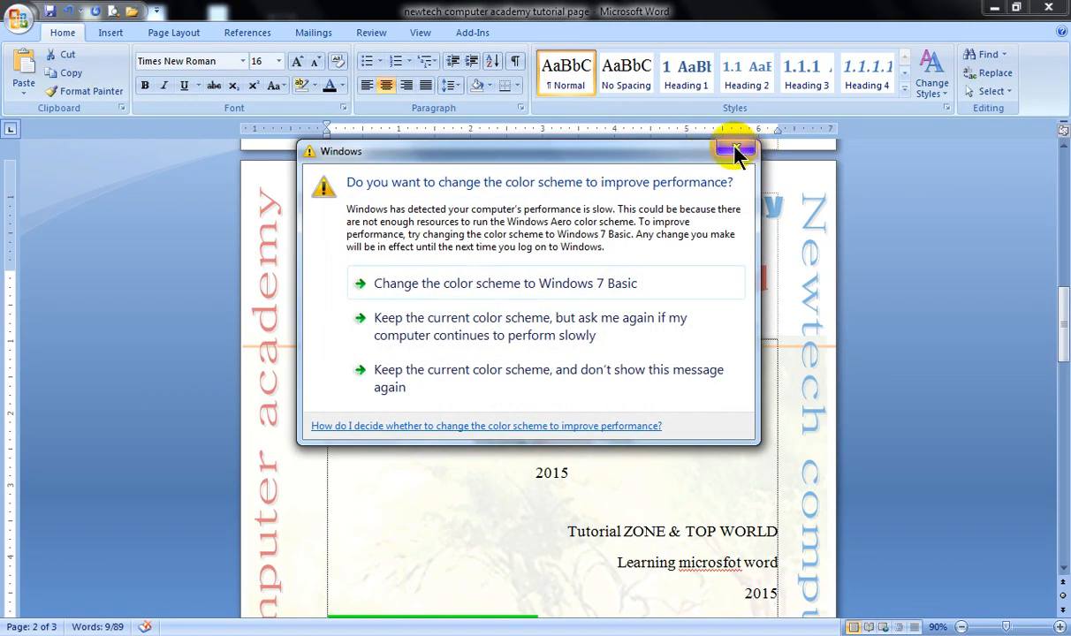
left_click(733, 150)
left_click(450, 86)
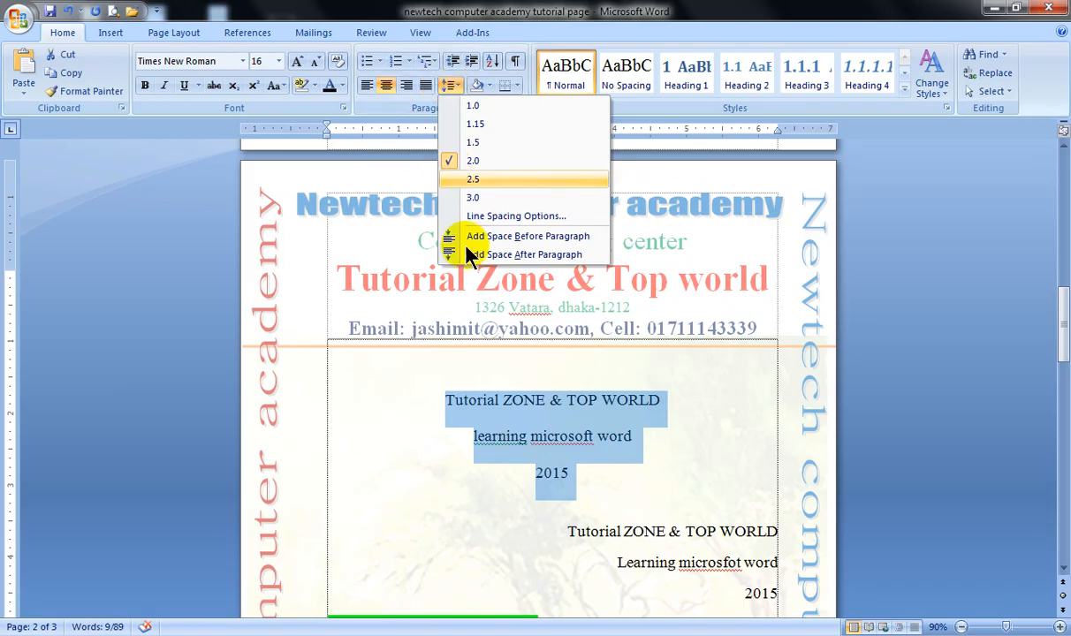
left_click(472, 180)
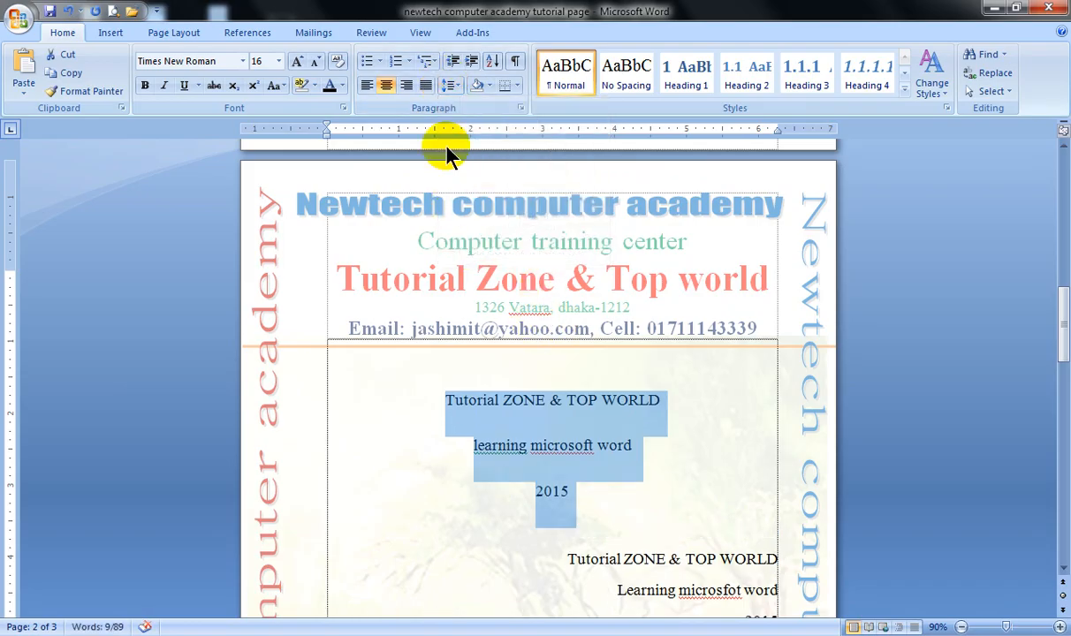
left_click(450, 86)
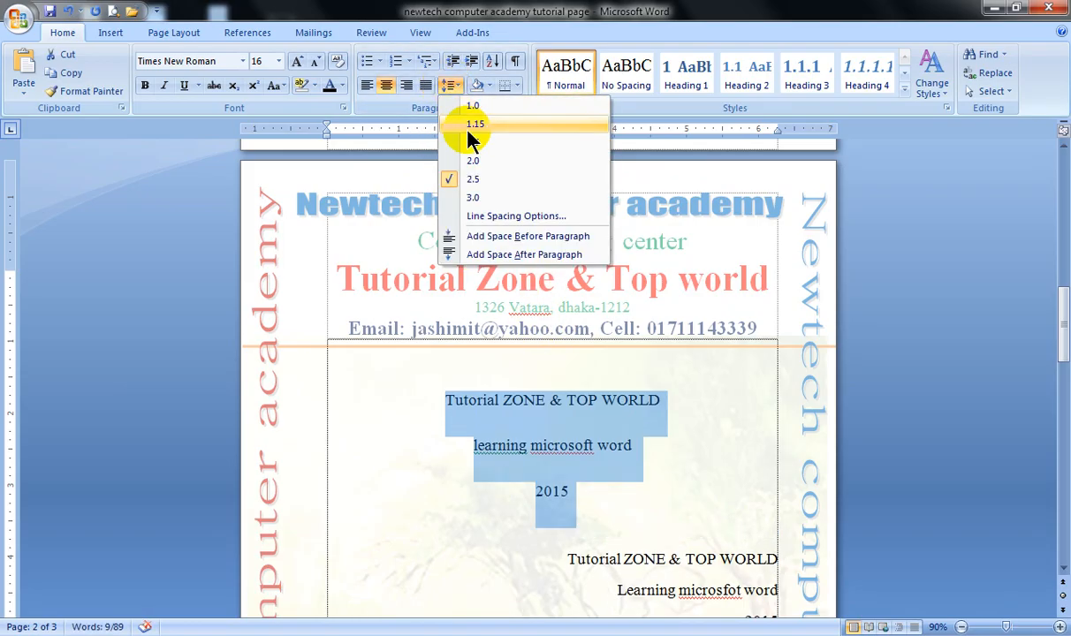
left_click(473, 107)
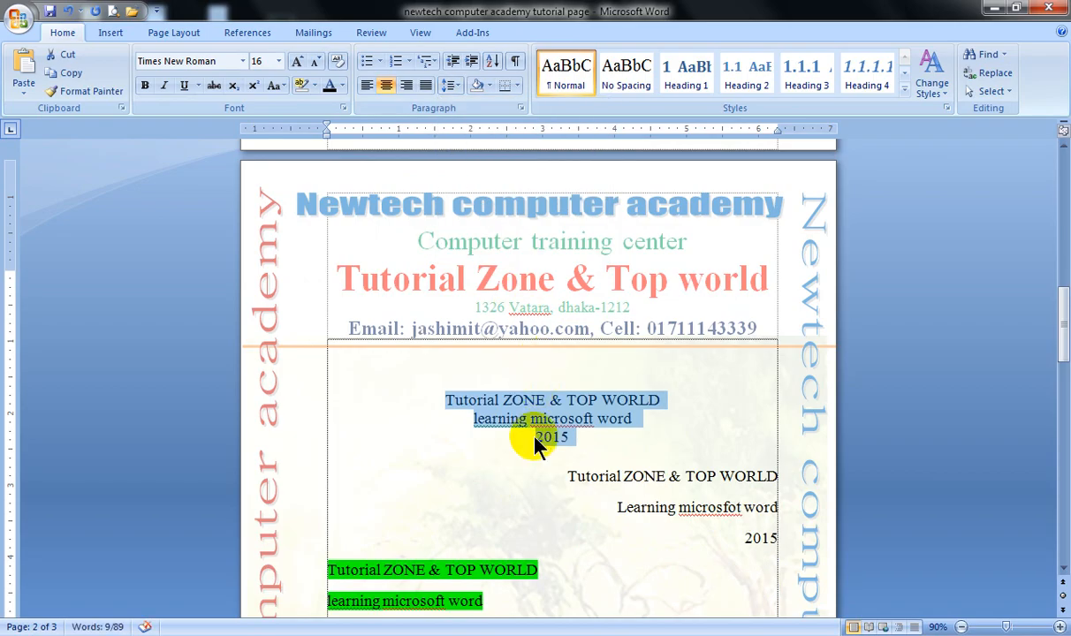
Step: Add a blank line below the centered 2015 and set the line spacing of the three centered lines to 1.5
left_click(588, 433)
key("Return")
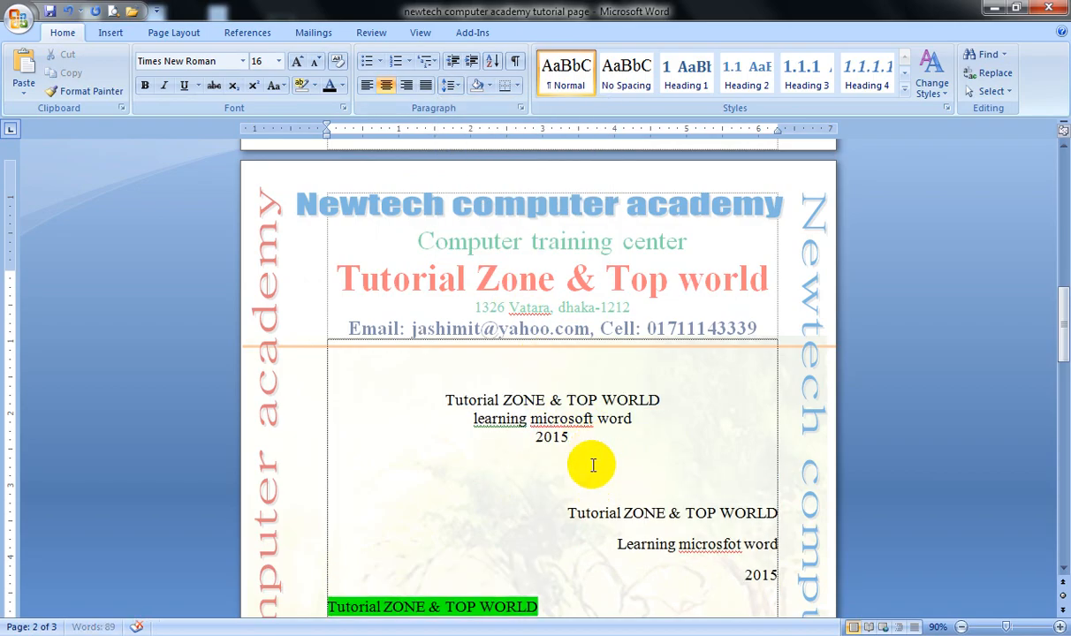
left_click_drag(593, 437, 437, 405)
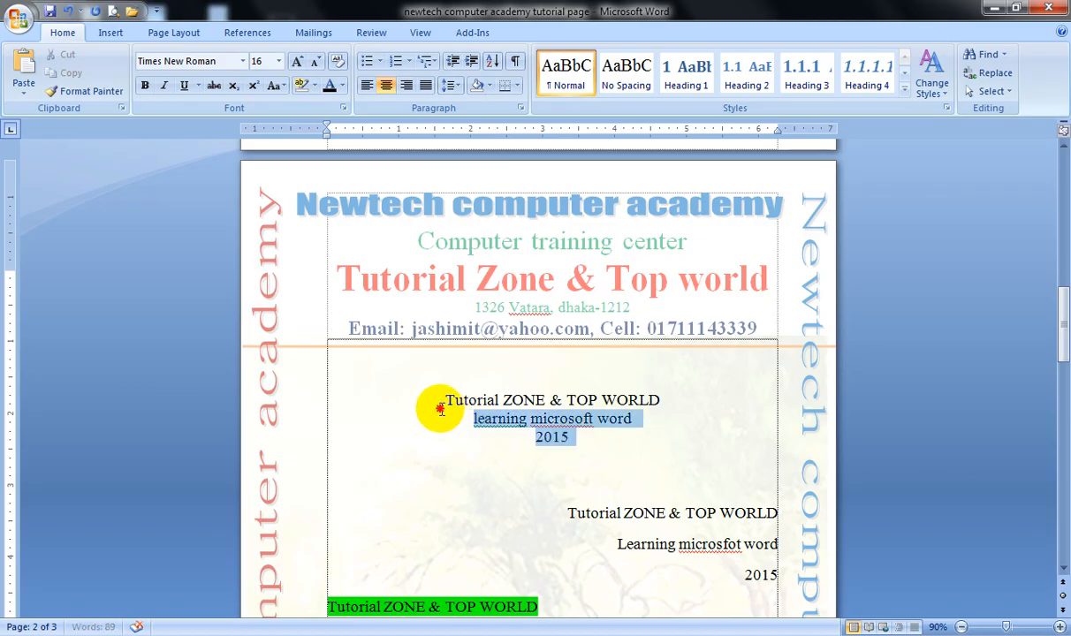
left_click(449, 85)
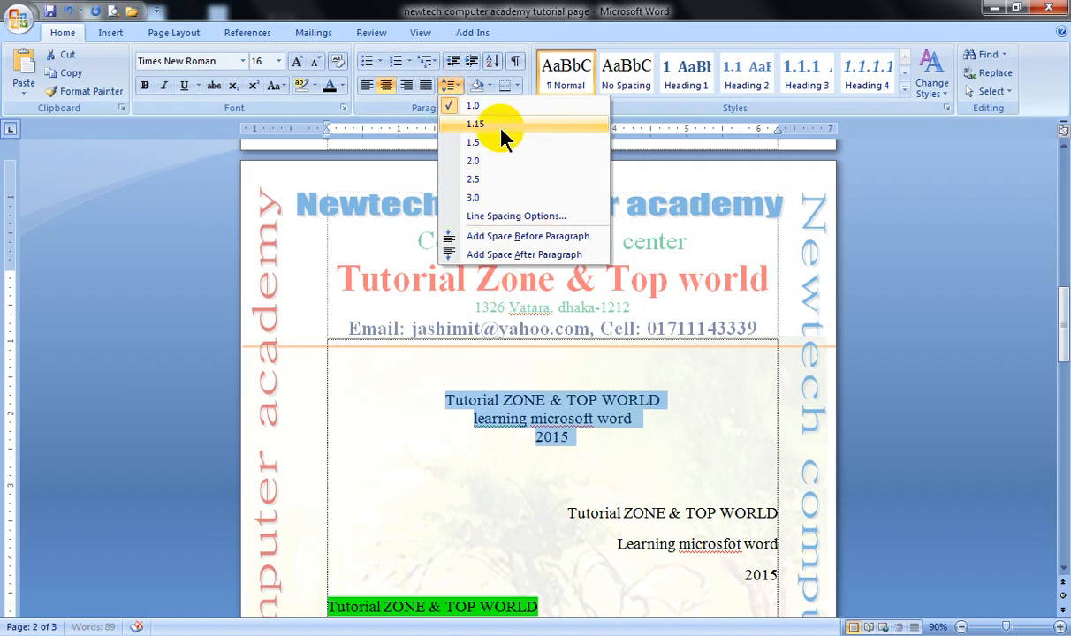
left_click(484, 144)
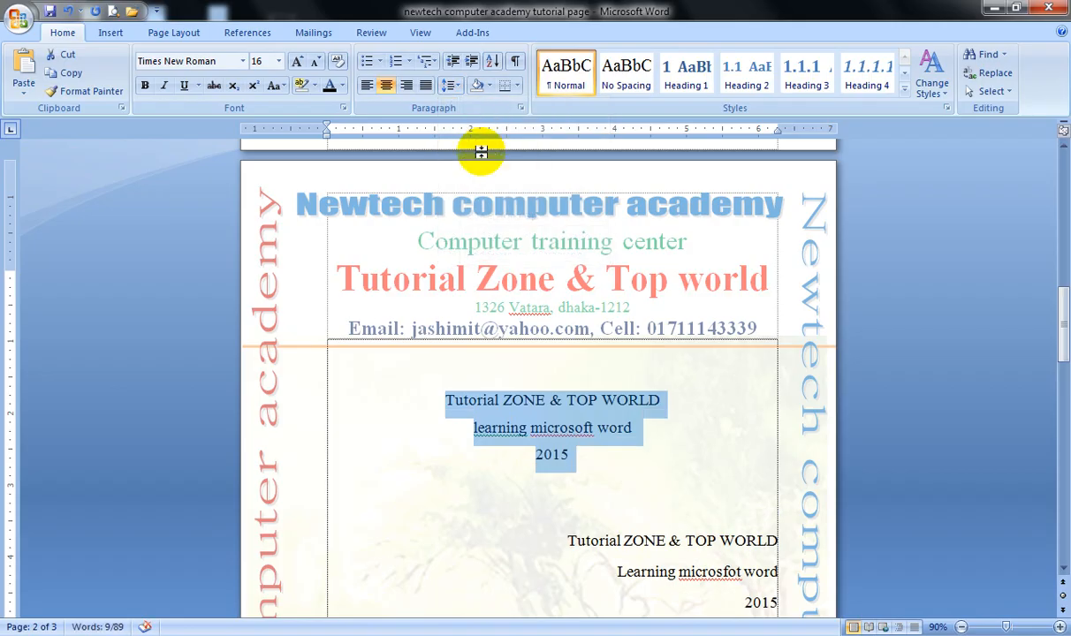
Step: Reset the line spacing of the three centered lines to 1.0 and deselect them
left_click(452, 87)
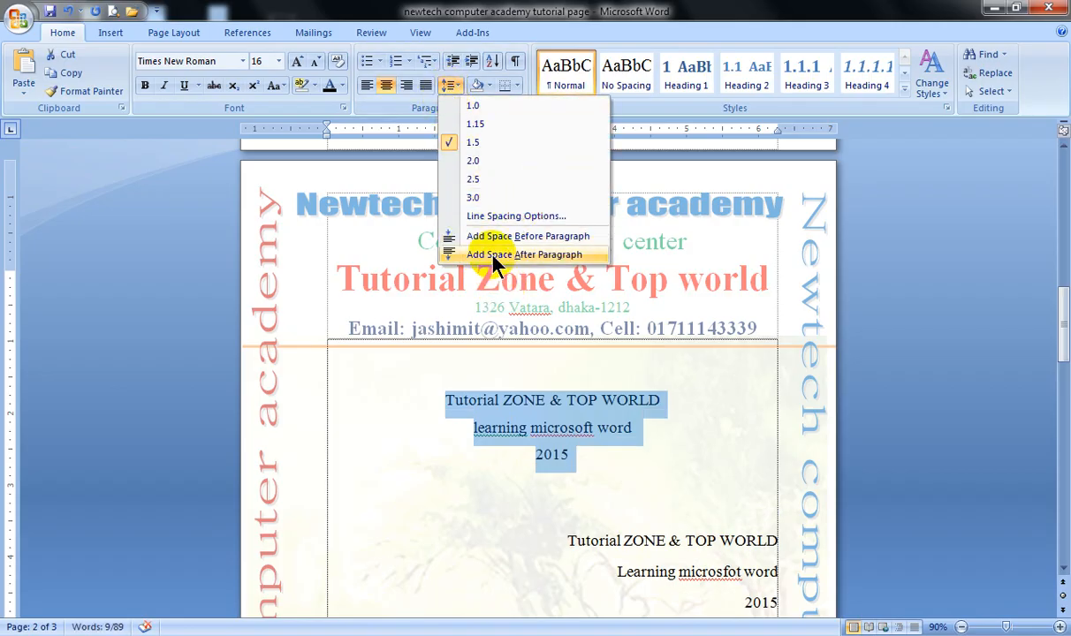
left_click(520, 404)
left_click_drag(582, 452, 418, 386)
left_click(448, 85)
left_click(465, 107)
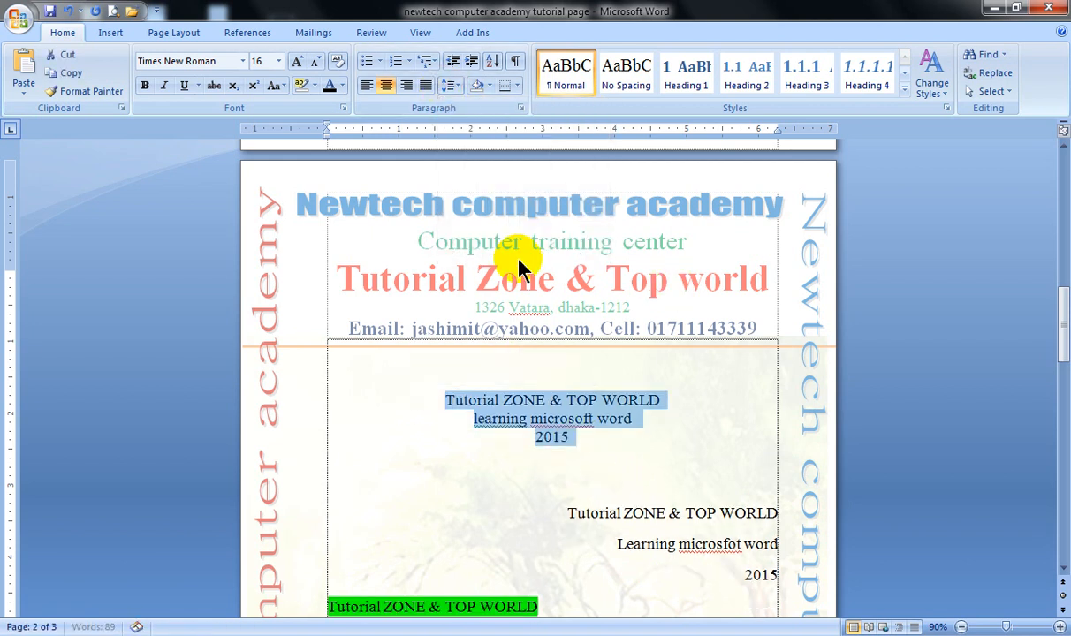
left_click(528, 417)
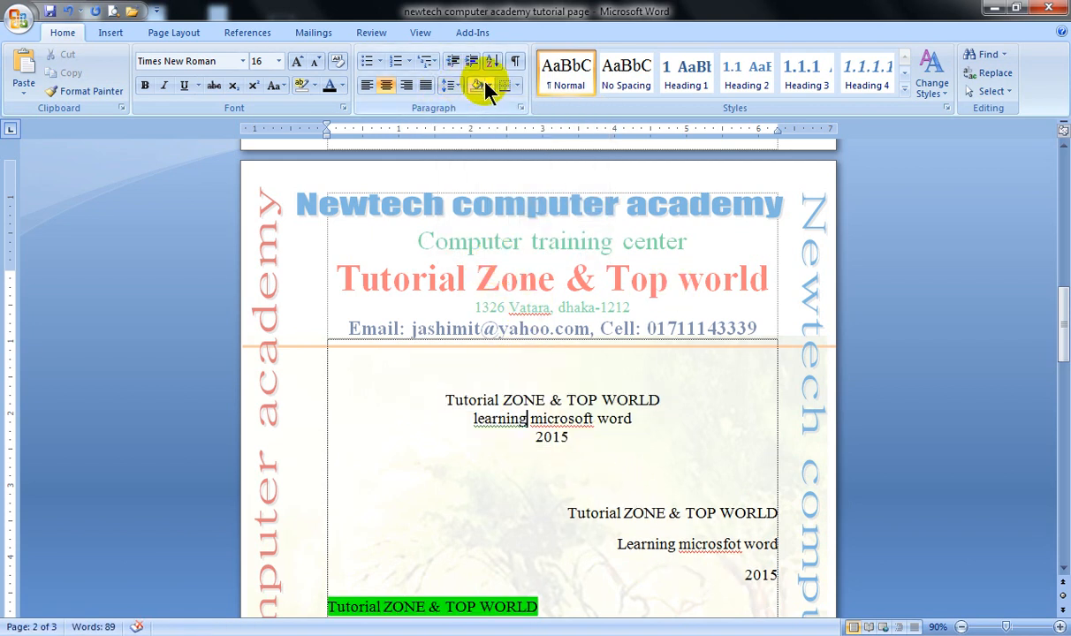
left_click(534, 437)
left_click(537, 399)
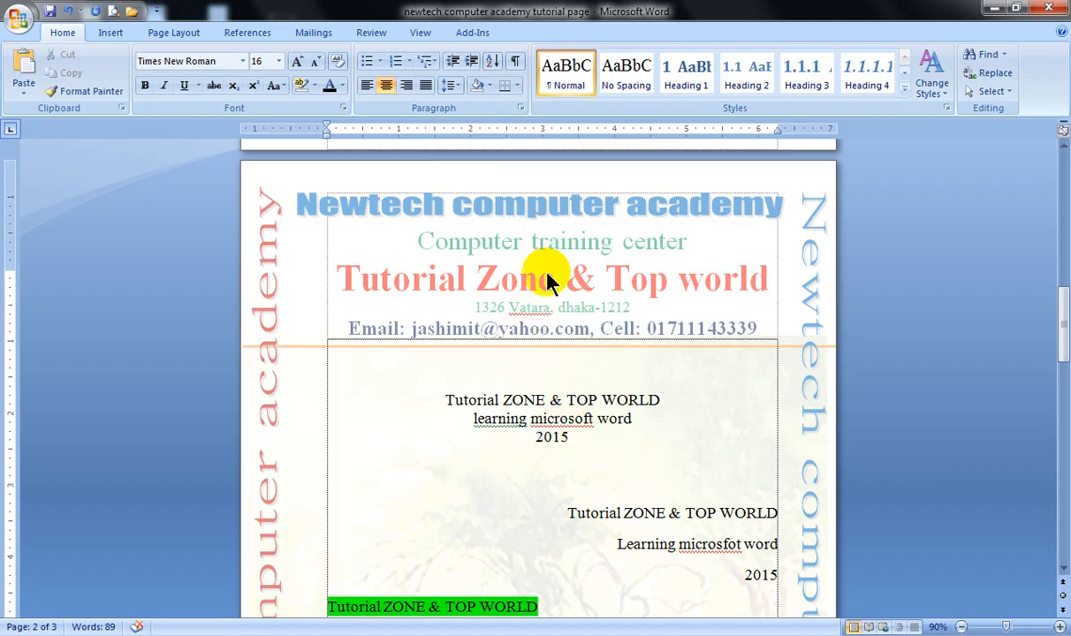